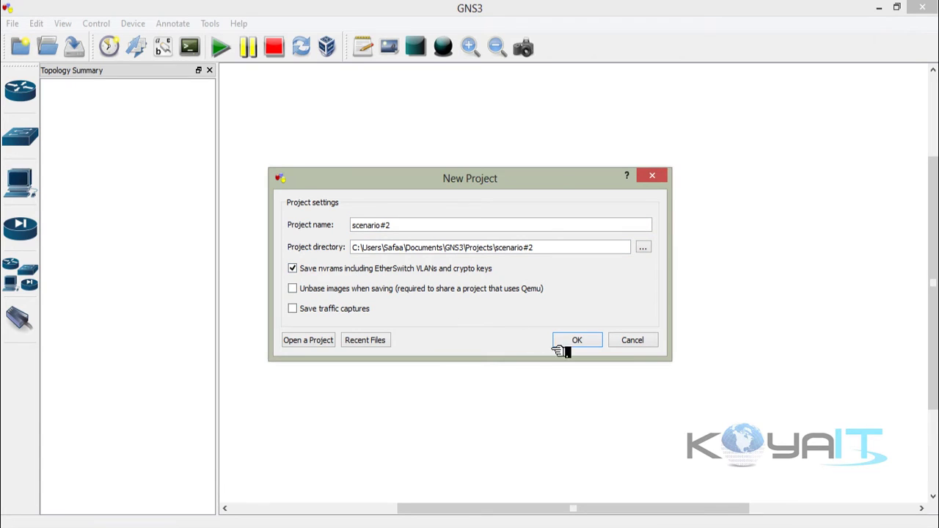
- Create the project scenario#2 and place four c3700 routers in the workspace
click(581, 351)
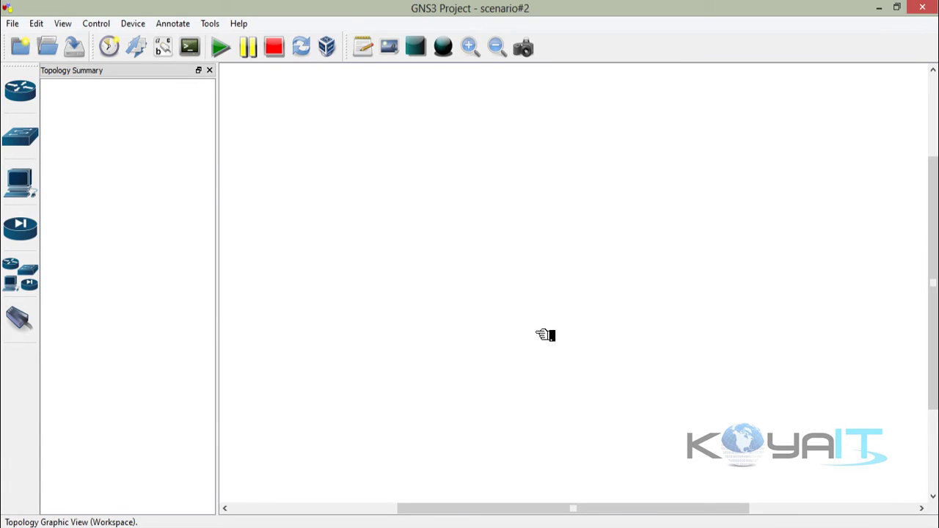
click(33, 97)
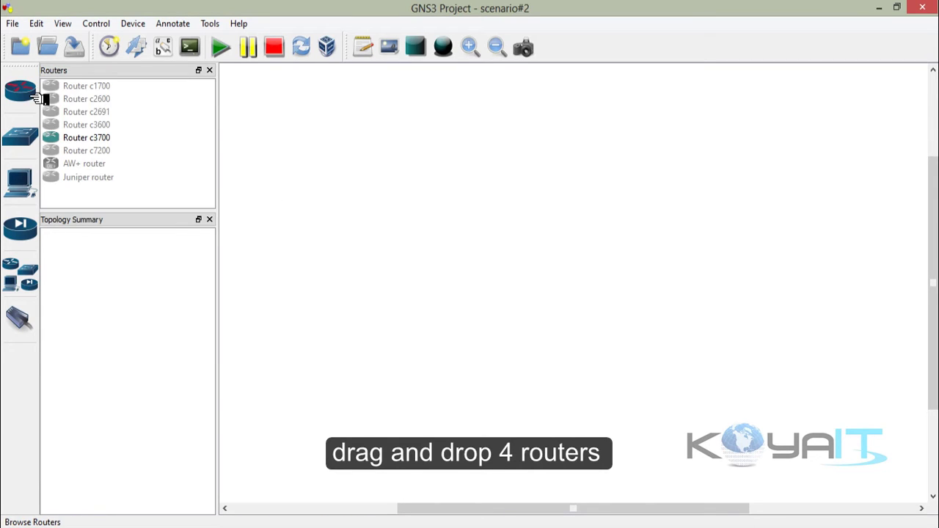
drag(100, 139, 177, 156)
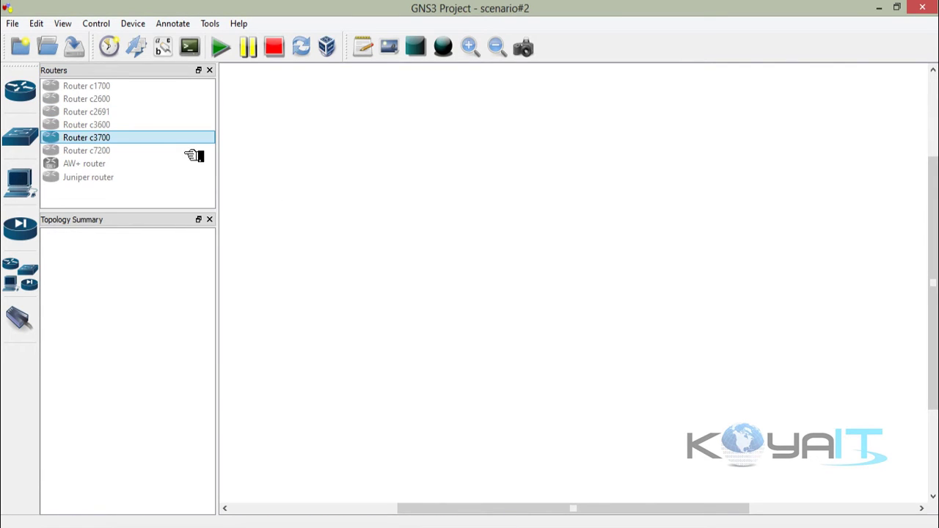
drag(544, 163, 726, 158)
drag(803, 139, 801, 137)
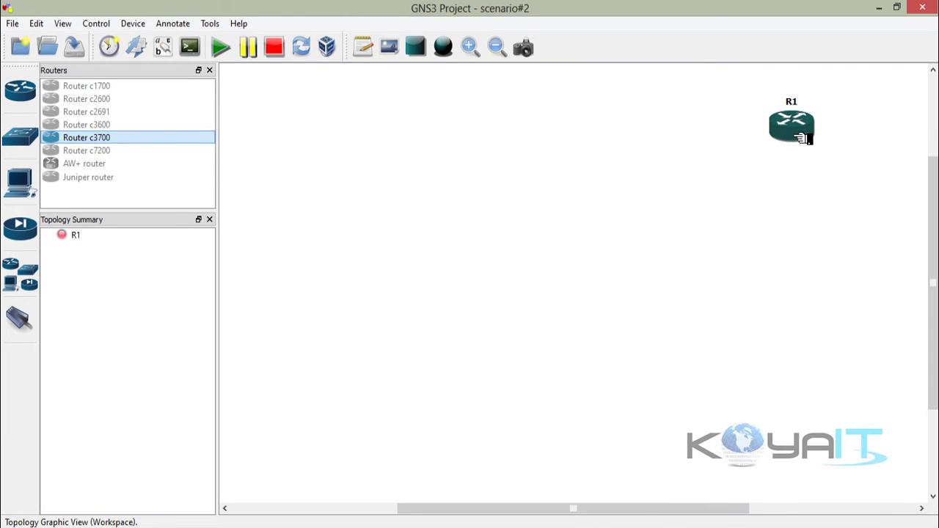
drag(130, 146, 378, 168)
drag(140, 147, 467, 296)
drag(176, 141, 663, 257)
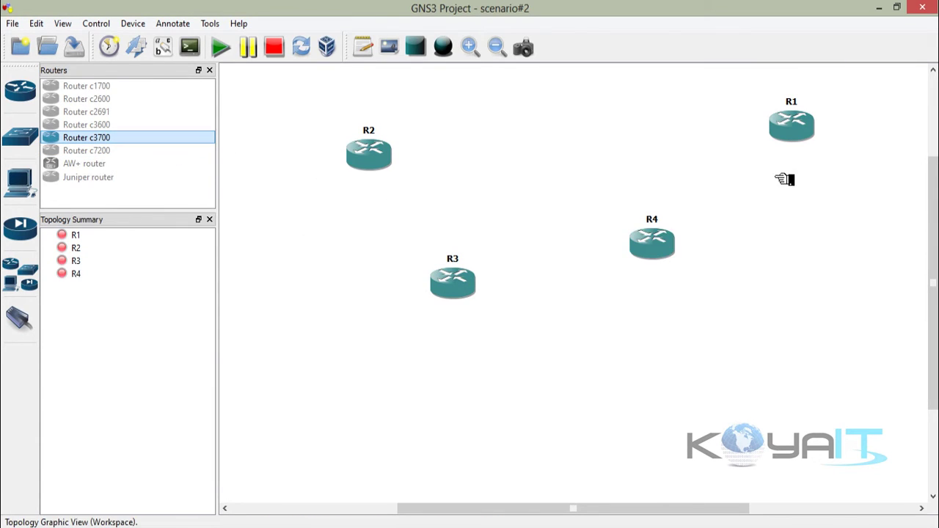
- Change the hostname of router R1 to ISP_ARBIL
right_click(808, 138)
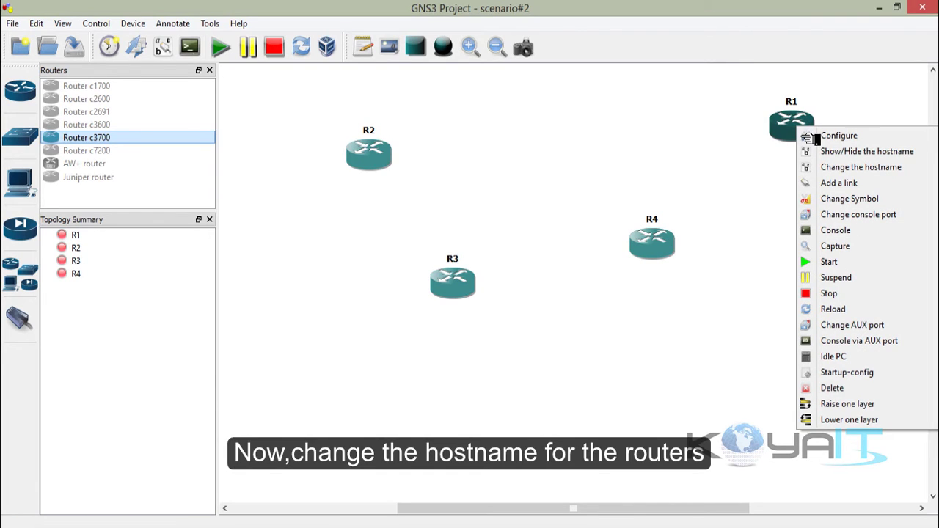
click(834, 173)
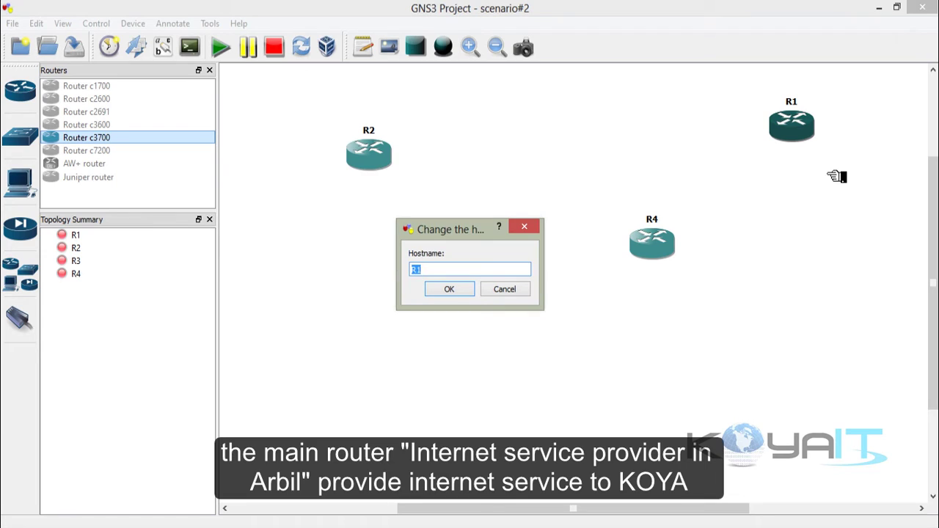
text(ISP_ARBIL)
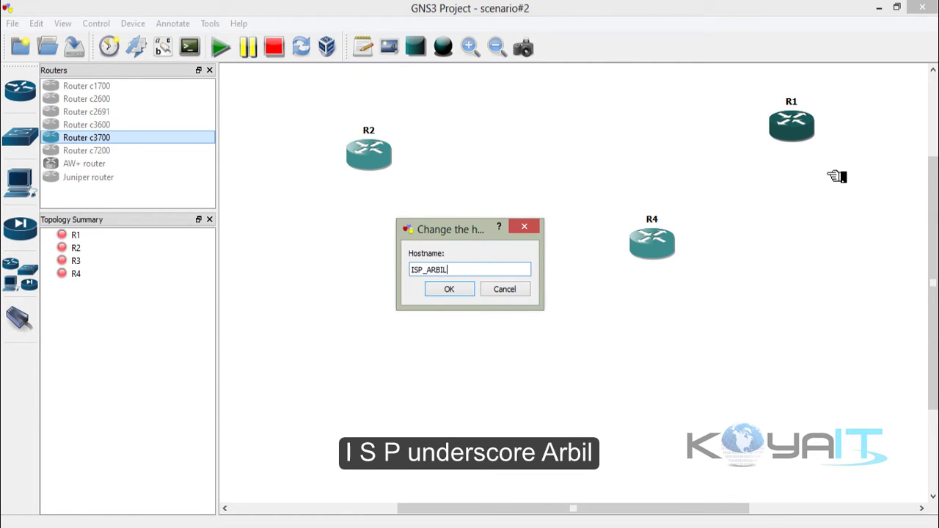
key(Return)
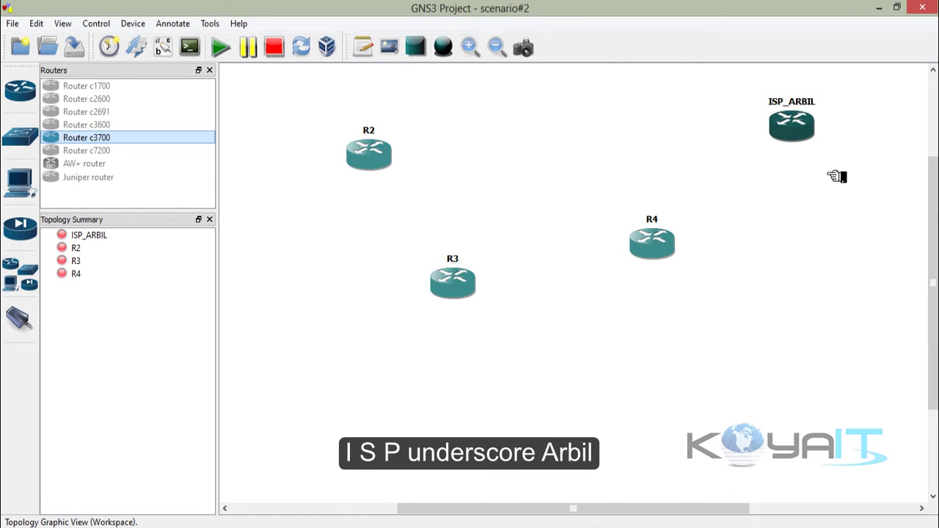
- Change the hostname of router R2 to ISP_KOYA
right_click(382, 163)
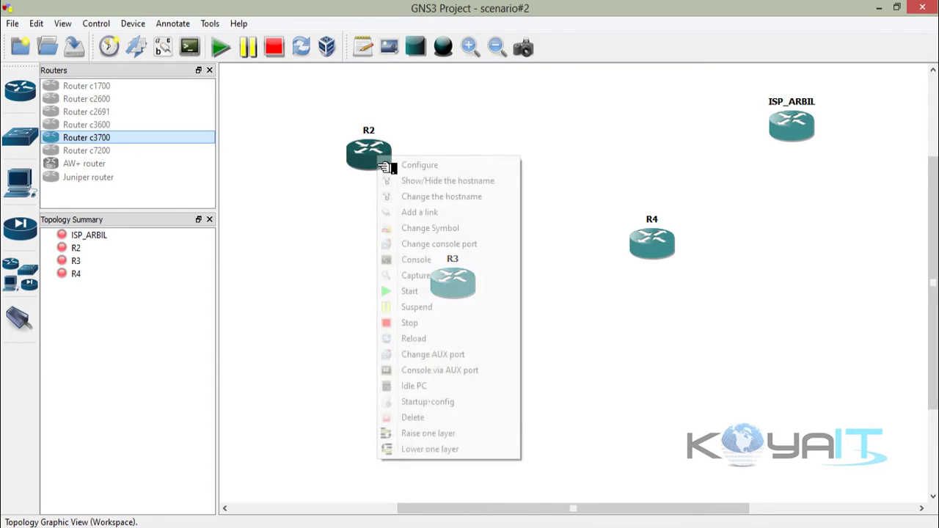
click(497, 198)
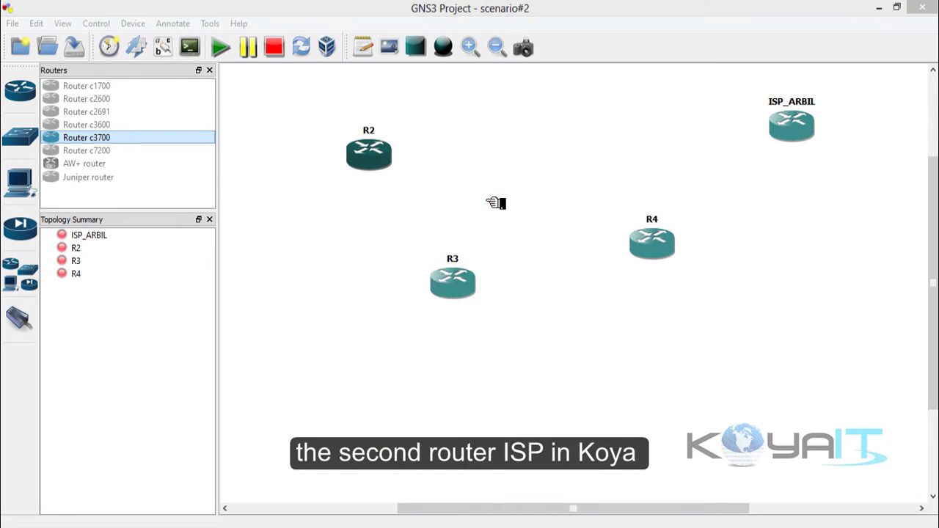
text(IS)
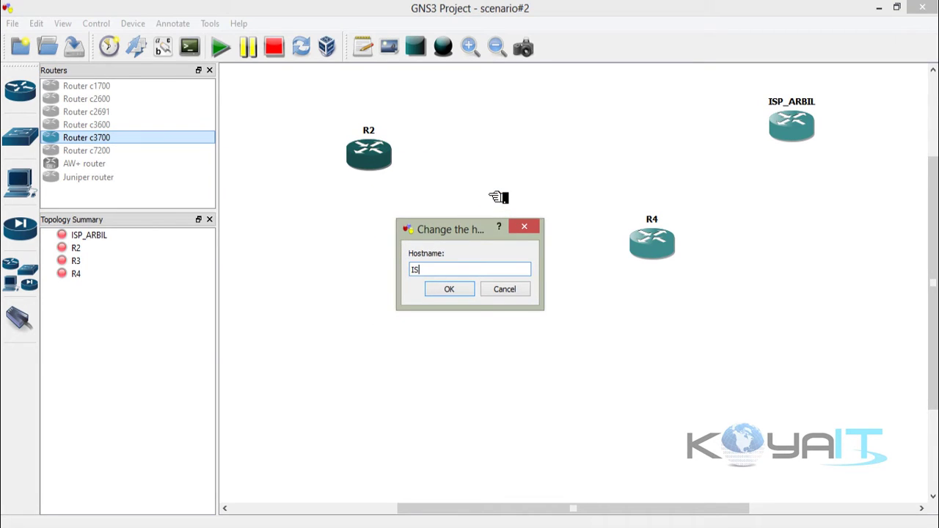
text(P_KOY)
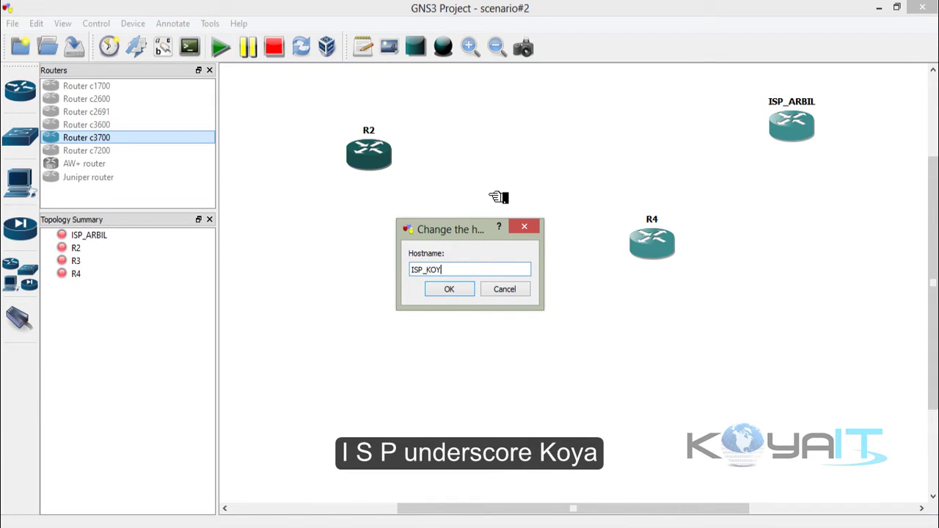
text(A)
key(Return)
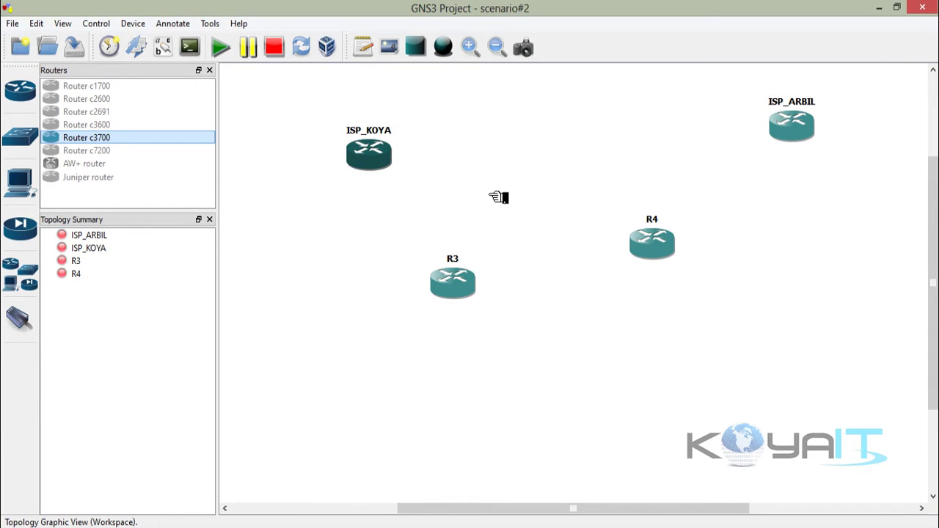
- Change the hostname of router R3 to FENG1 and that of R4 to PRESIDENCY
right_click(464, 267)
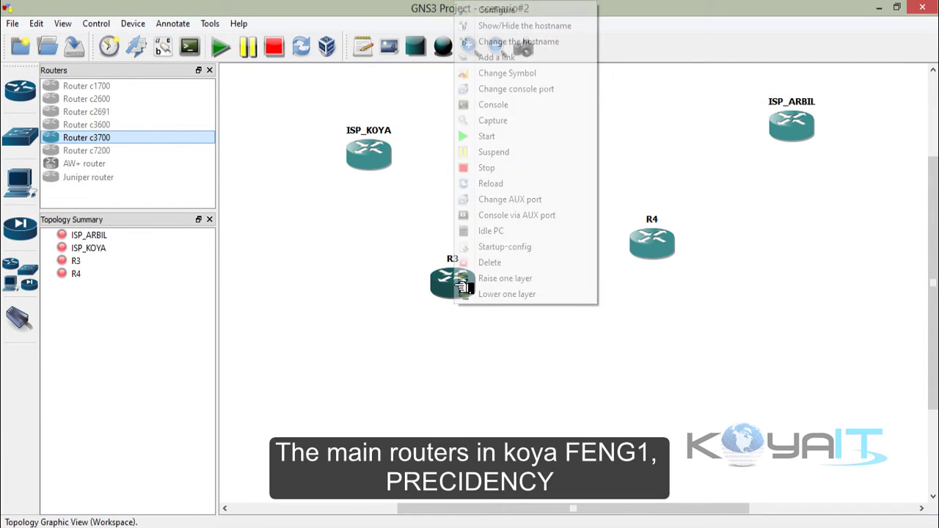
click(565, 41)
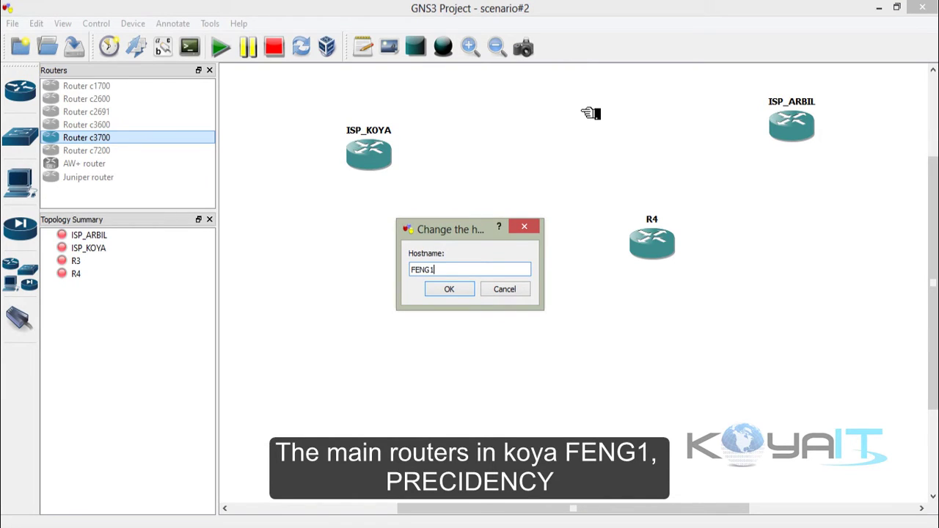
text(FENG1)
key(Return)
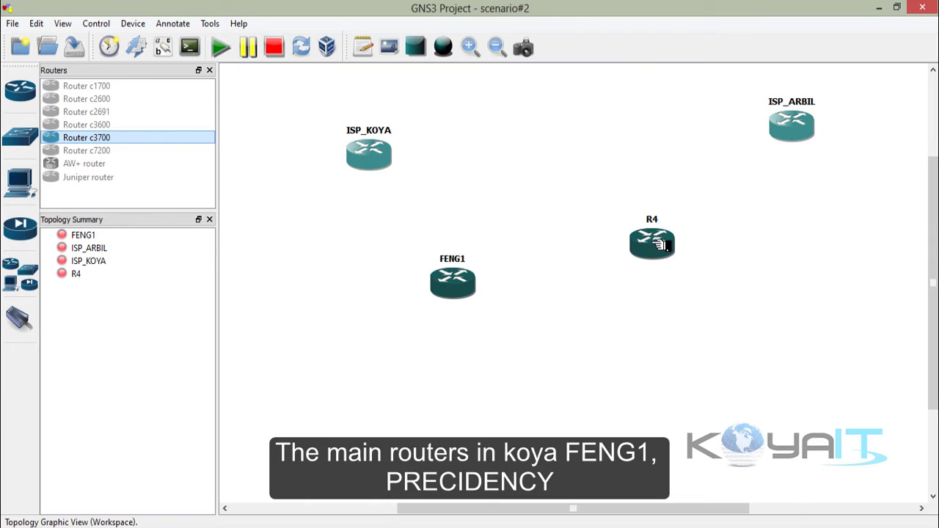
right_click(653, 236)
click(690, 276)
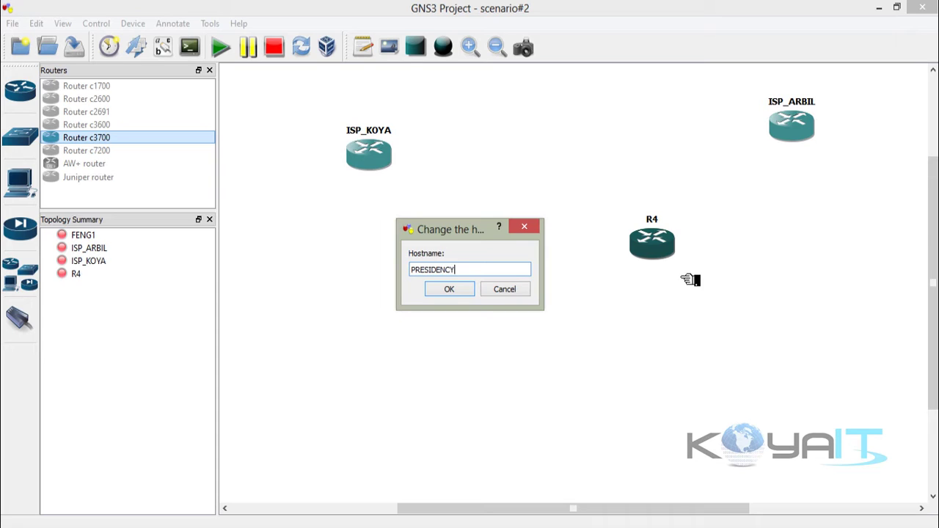
key(Return)
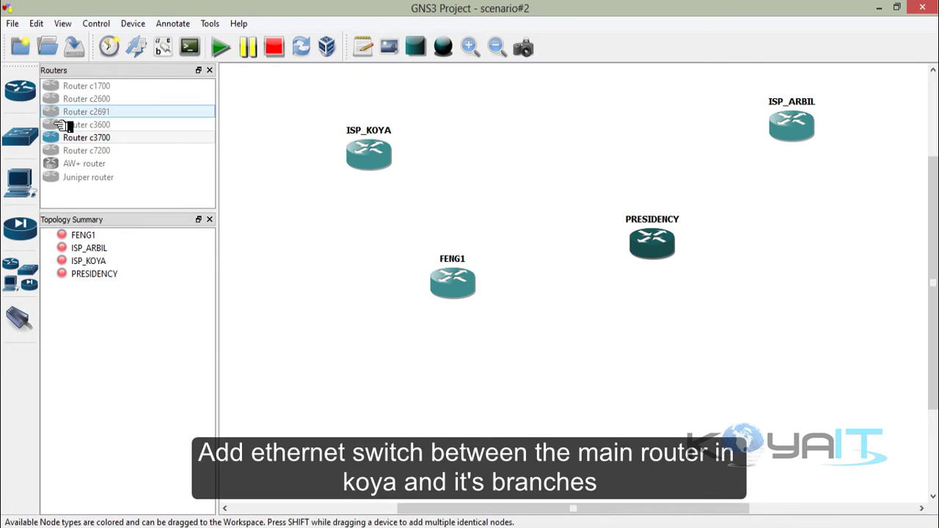
- Place an Ethernet switch in the workspace between the ISP_KOYA router and the FENG1 and PRESIDENCY routers
click(37, 140)
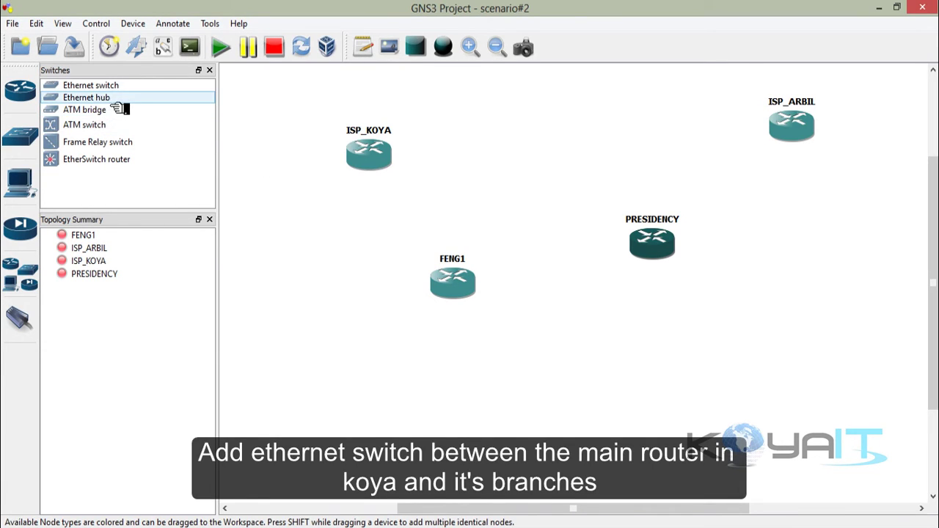
click(132, 86)
drag(125, 98, 295, 142)
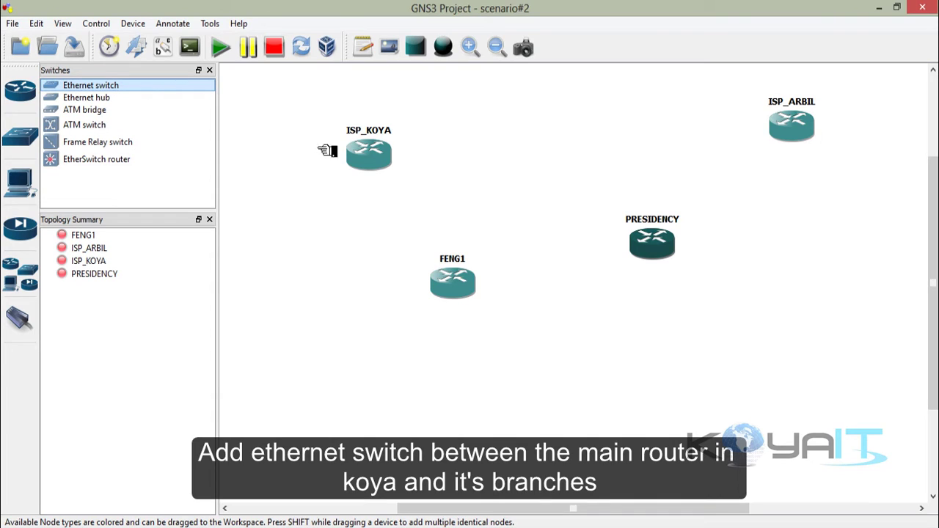
drag(505, 222, 504, 220)
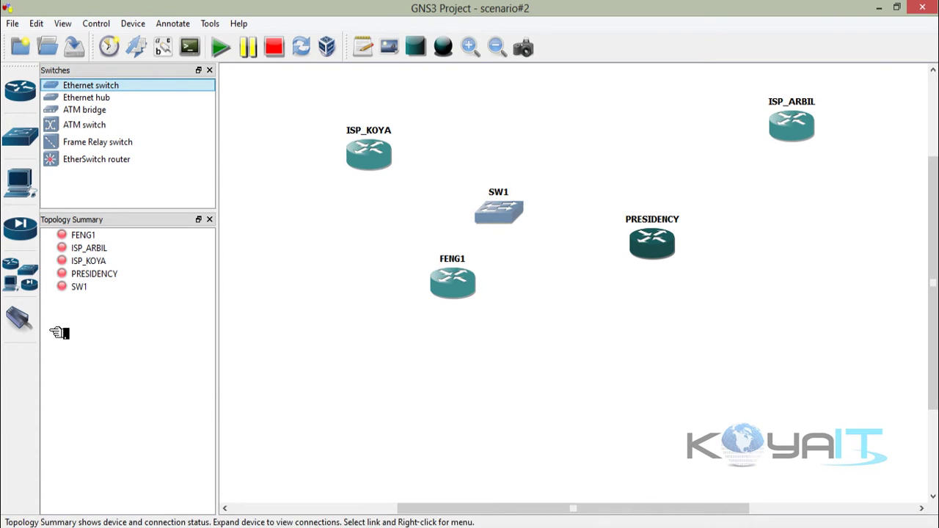
- Add a link from interface f0/0 of ISP_KOYA to the ISP_ARBIL router
click(20, 319)
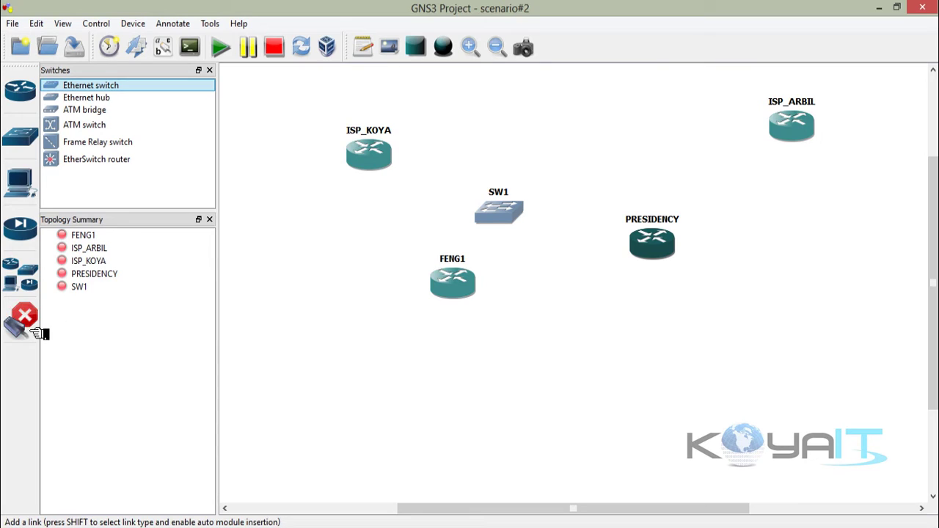
click(389, 164)
click(420, 178)
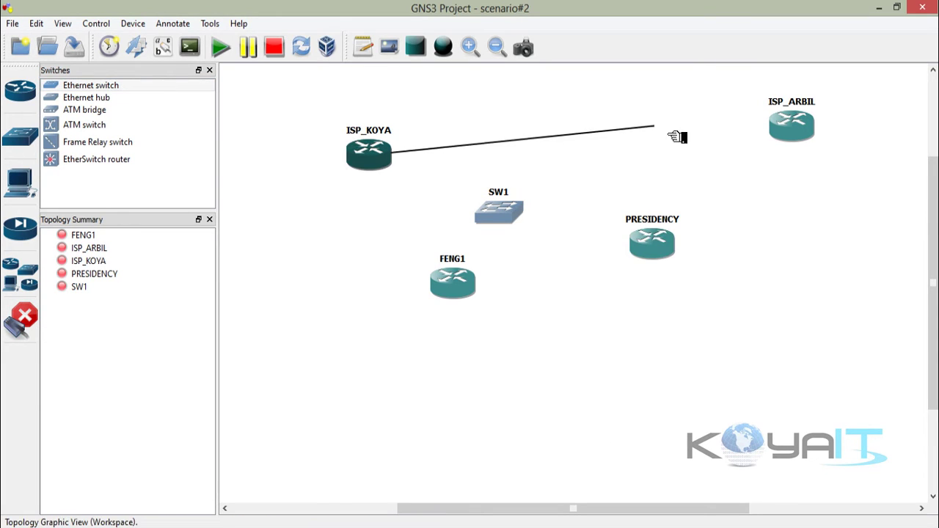
click(794, 123)
click(823, 144)
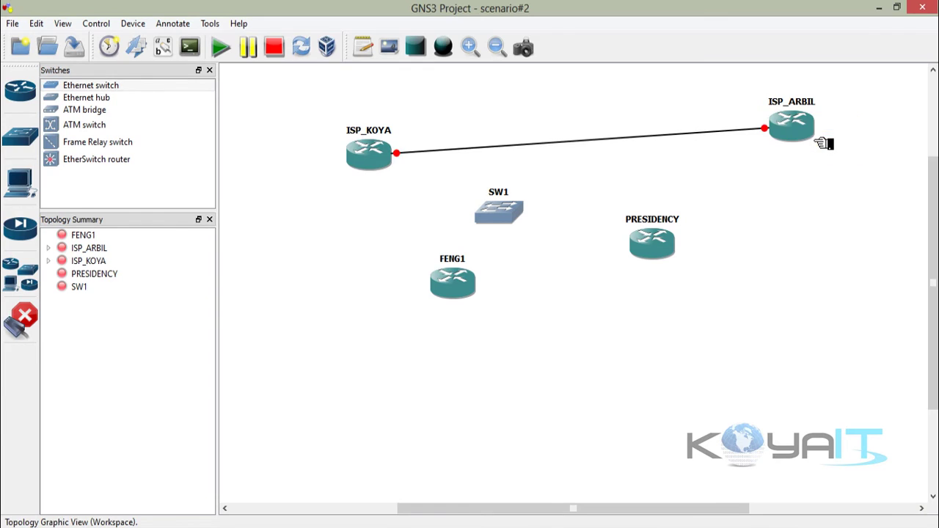
- Link interface f0/1 of ISP_KOYA to port 1 of switch SW1
click(377, 164)
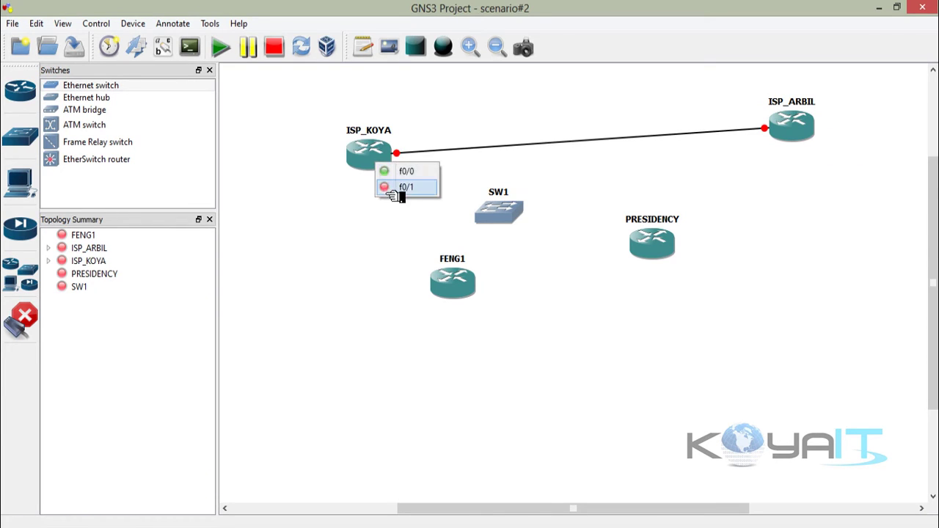
click(398, 194)
click(502, 214)
click(514, 229)
- Link port 2 of switch SW1 to interface f0/0 of the FENG1 router
click(508, 228)
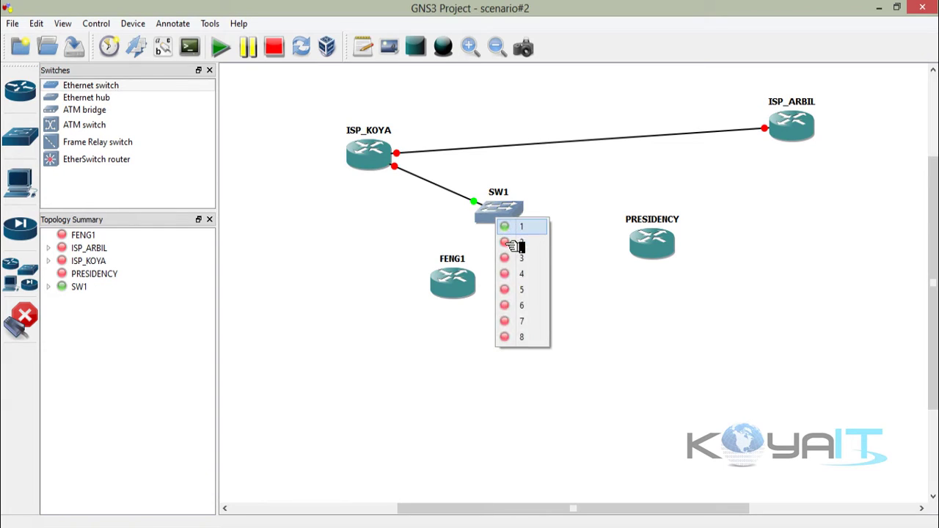
key(Escape)
click(468, 286)
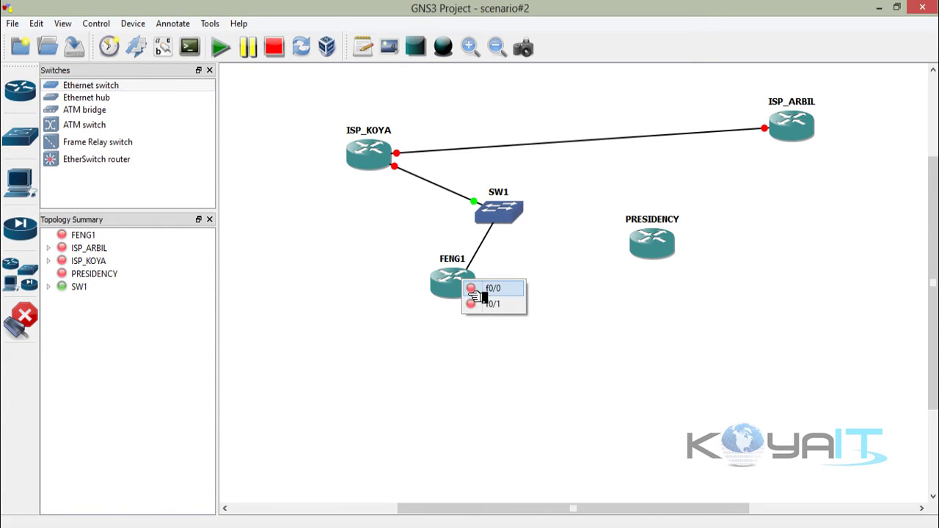
click(481, 295)
- Link port 3 of switch SW1 to interface f0/0 of the PRESIDENCY router and stop adding links
click(508, 220)
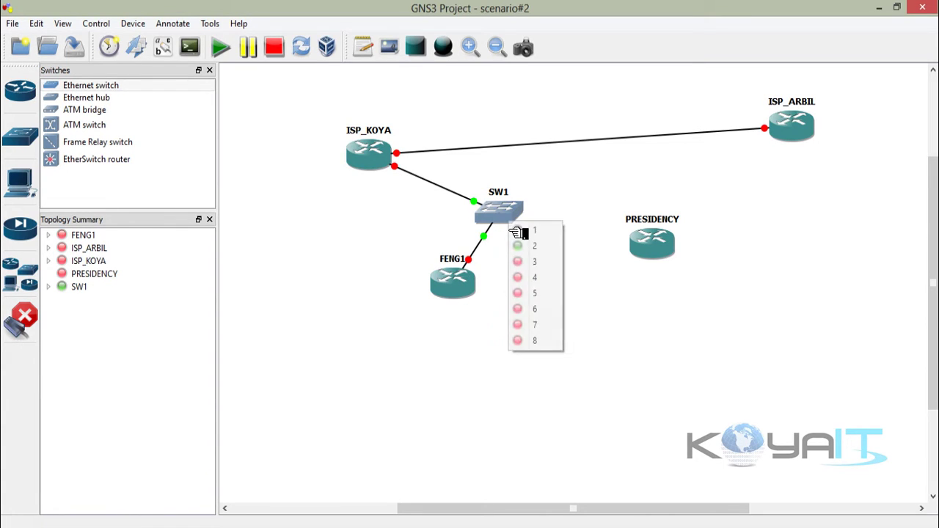
click(536, 270)
click(655, 250)
click(677, 251)
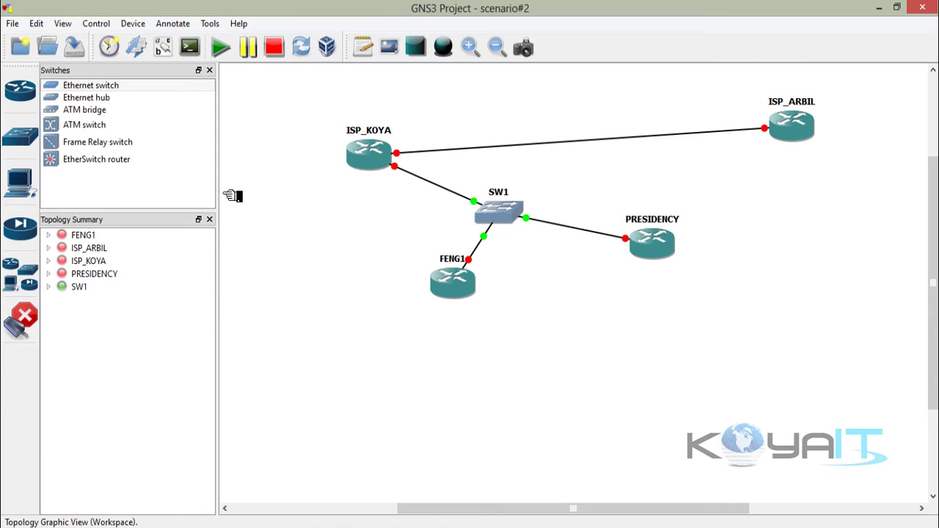
click(22, 317)
- Place two more Ethernet switches, one below the FENG1 router and one below the PRESIDENCY router
drag(111, 86, 468, 364)
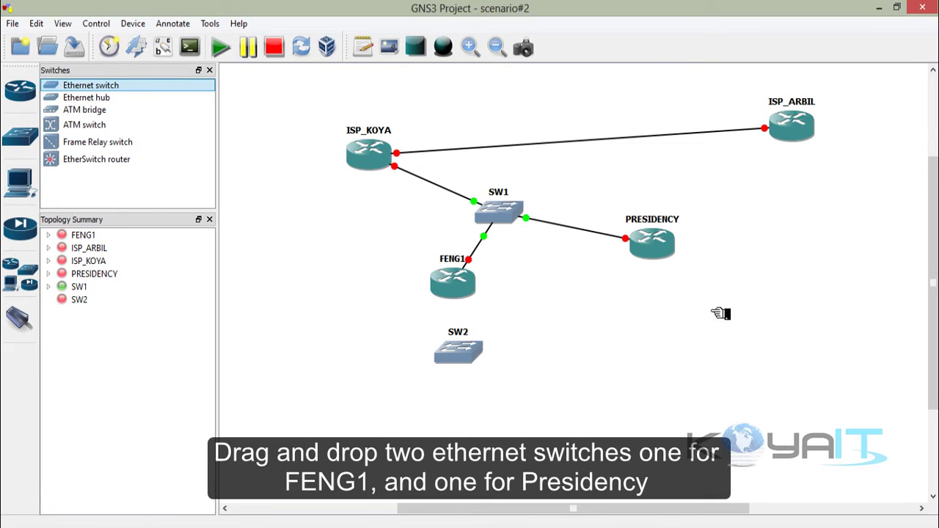
drag(720, 313, 721, 314)
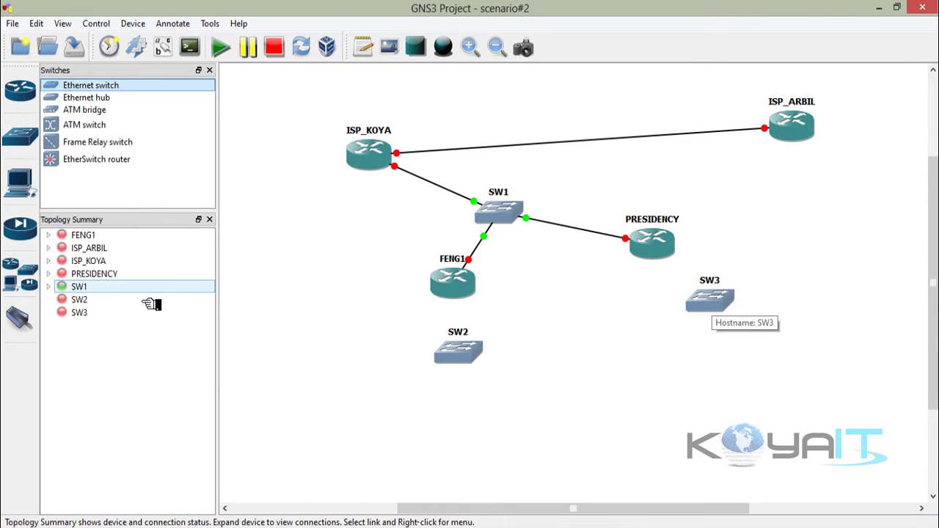
- Link interface f0/1 of the FENG1 router to port 1 of switch SW2
click(20, 317)
click(473, 288)
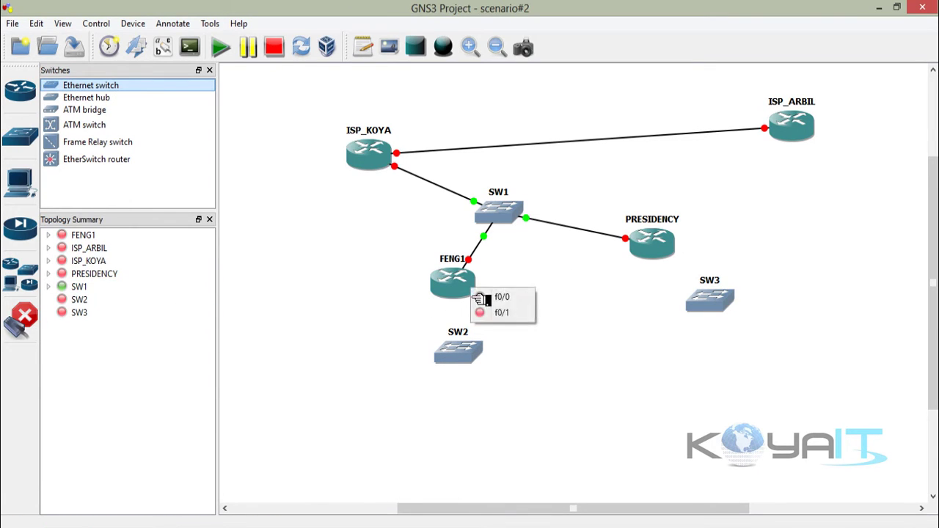
click(503, 317)
click(478, 353)
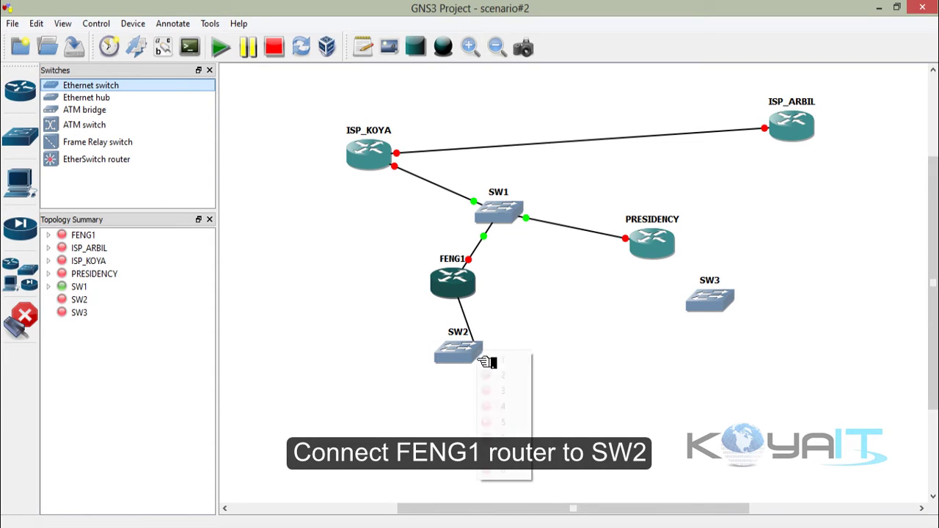
click(488, 362)
- Link interface f0/1 of the PRESIDENCY router to port 1 of switch SW3 and stop adding links
click(667, 253)
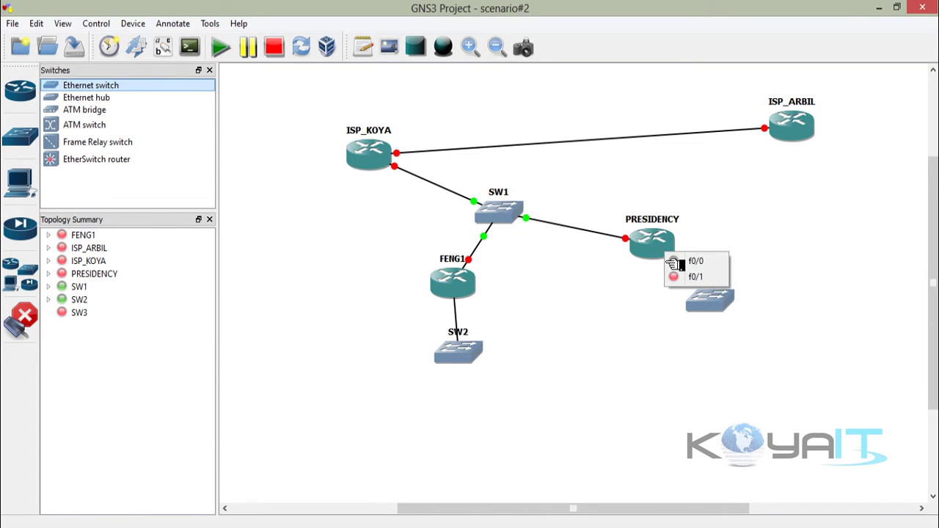
click(694, 276)
click(715, 308)
click(722, 315)
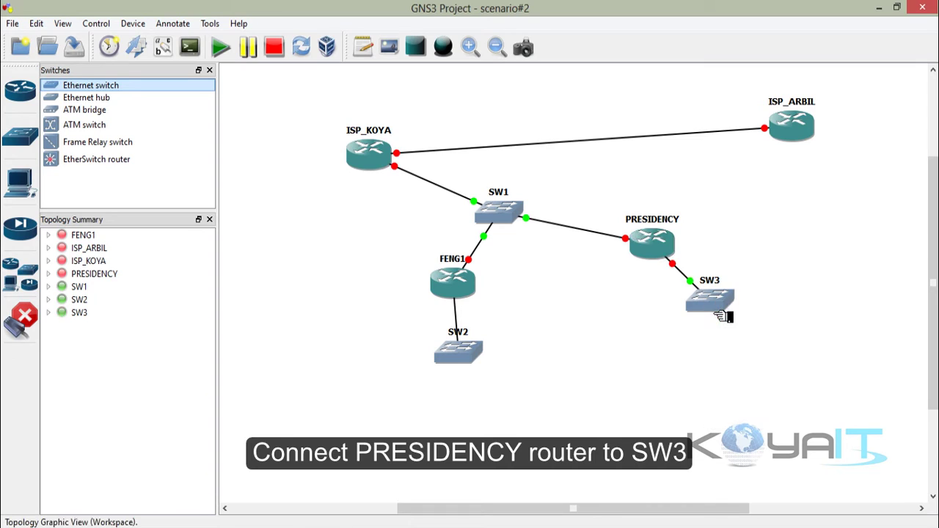
click(22, 319)
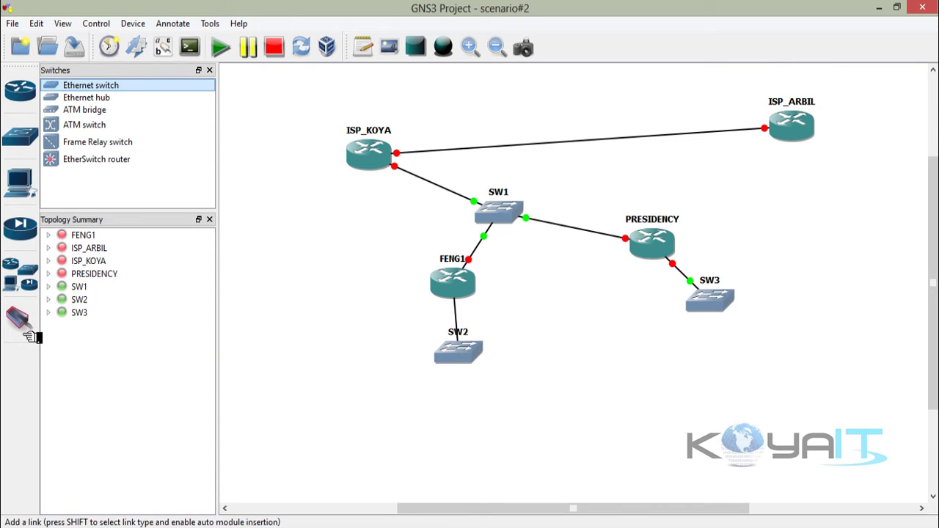
- Spread the lower switches outward, moving SW2 away to the lower left of FENG1 and SW3 farther right of PRESIDENCY
drag(470, 356, 392, 350)
drag(732, 317, 771, 320)
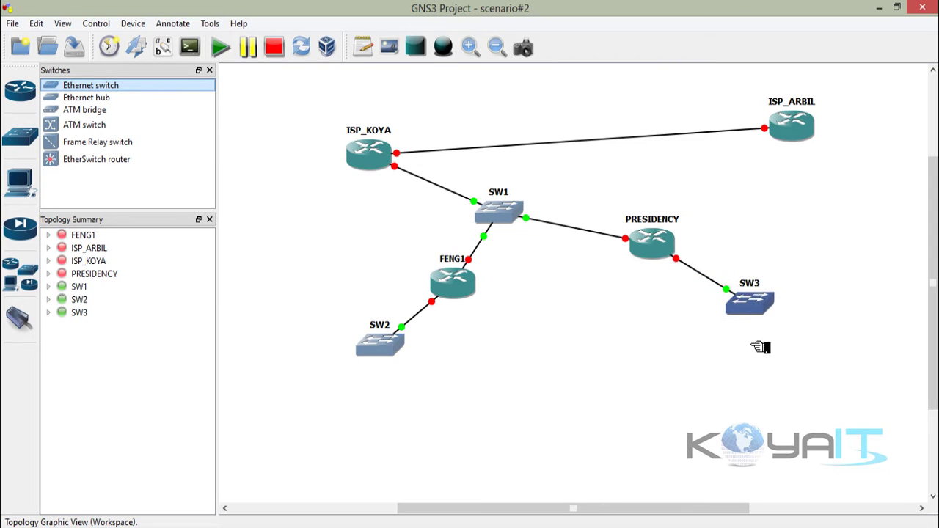
click(694, 365)
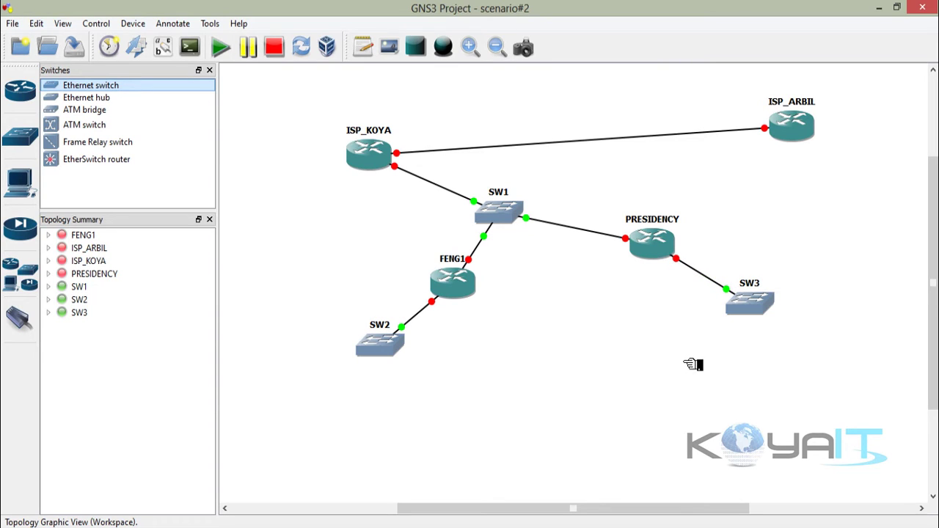
- Start all devices in the topology and show the interface labels on the links
click(222, 49)
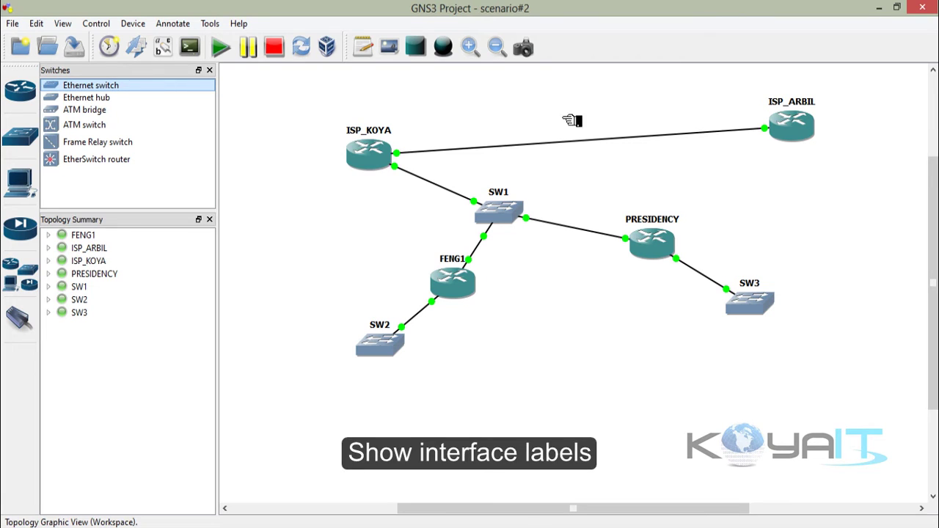
click(166, 56)
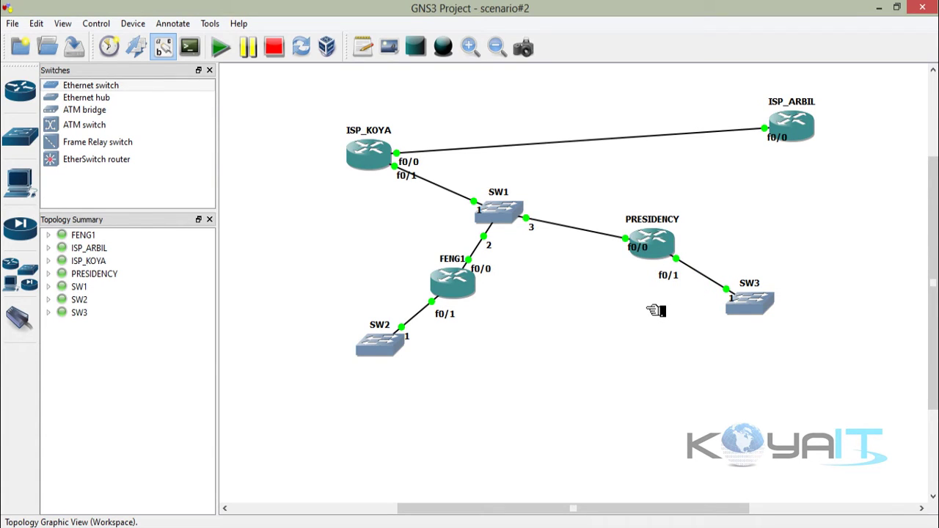
- Draw an ellipse and position it around switch SW2 so that it reaches the FENG1 router
click(443, 48)
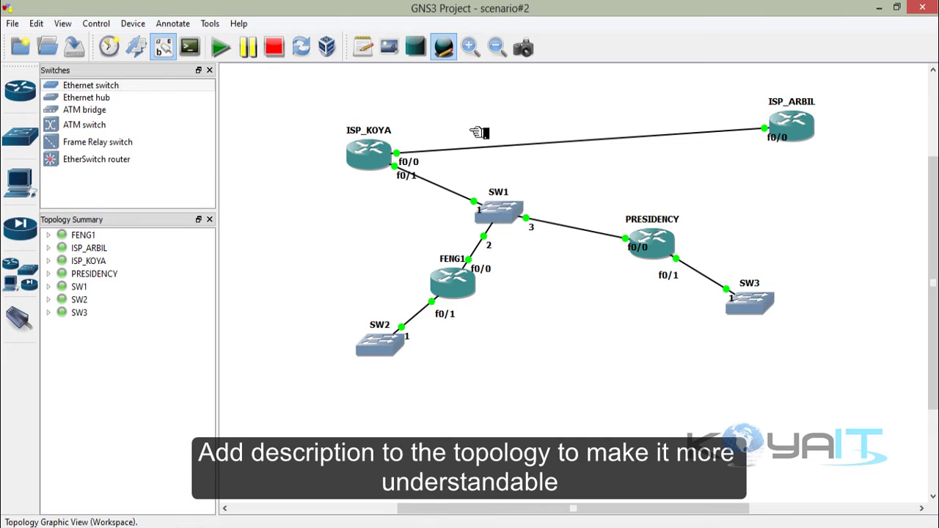
click(329, 309)
mouse_move(340, 338)
mouse_down()
mouse_move(338, 329)
mouse_move(363, 318)
mouse_move(351, 329)
mouse_up()
click(572, 340)
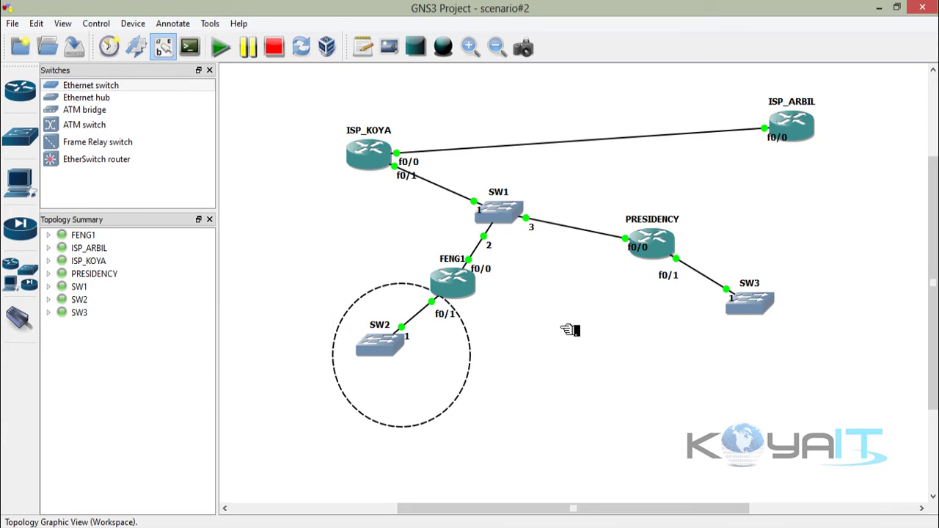
- Draw a second ellipse and position it around switch SW3 so that it reaches the PRESIDENCY router
click(443, 47)
click(703, 340)
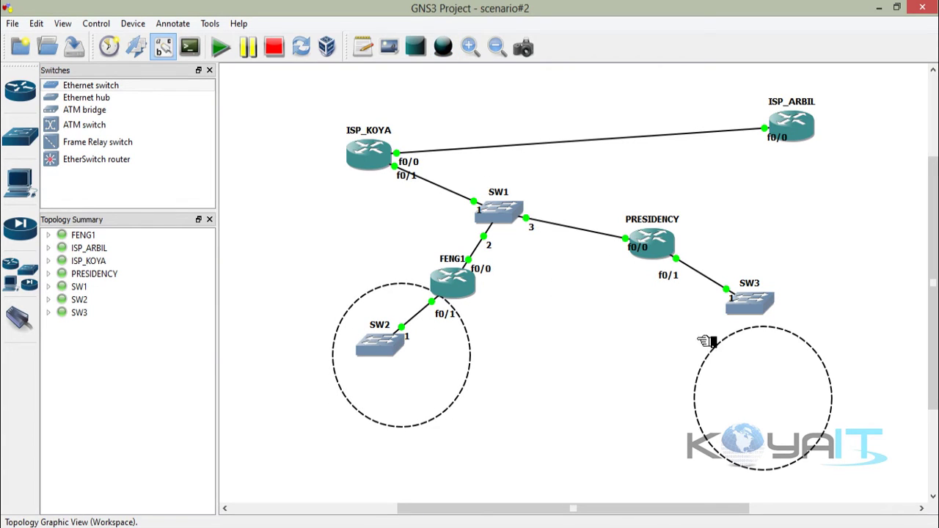
drag(722, 364, 683, 272)
click(563, 345)
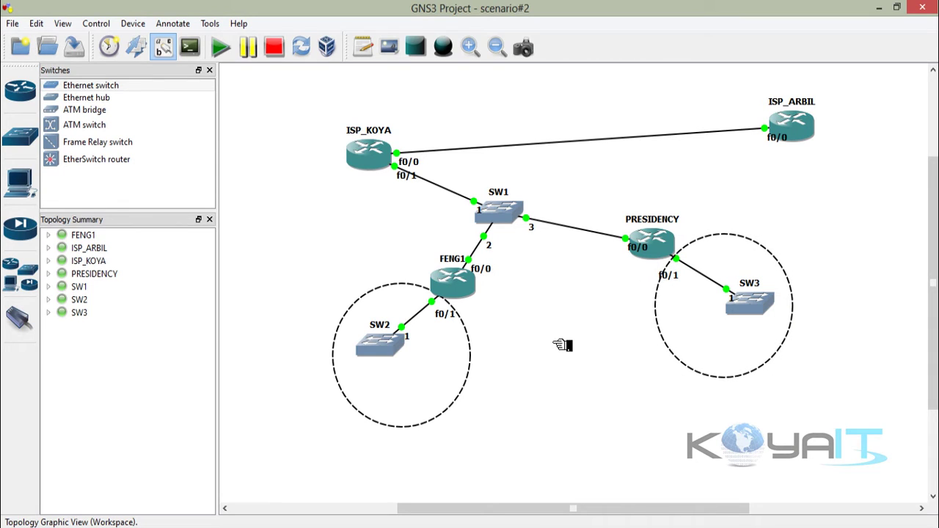
- Draw a third ellipse and move it so that it surrounds switch SW1
click(443, 46)
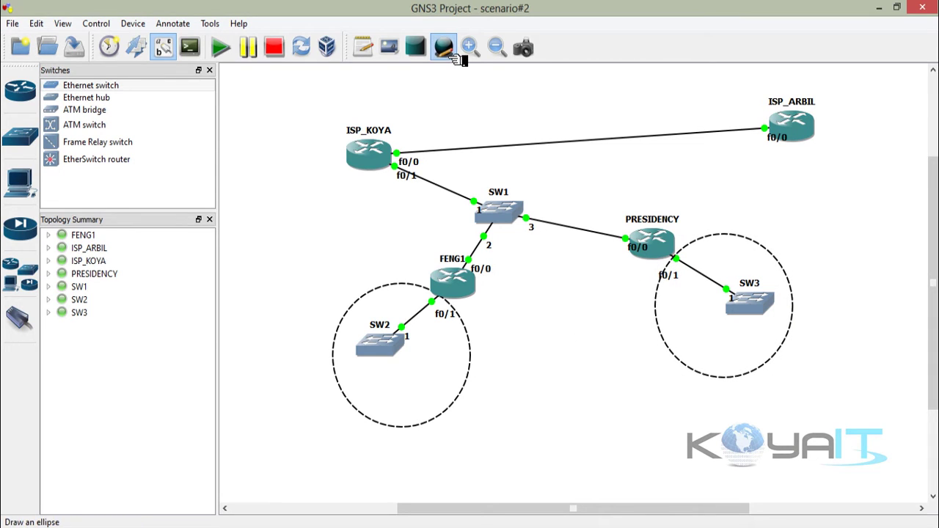
click(568, 171)
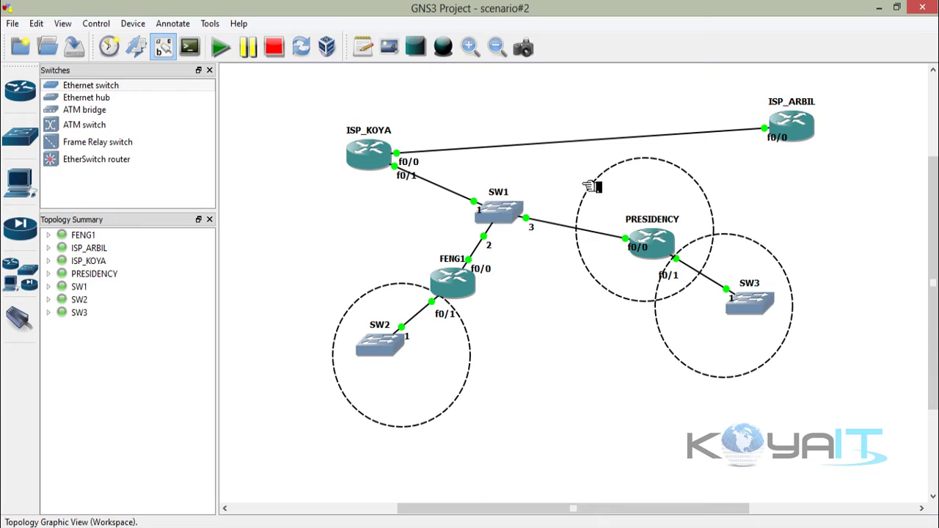
drag(603, 193, 473, 174)
- Move the ISP_ARBIL router up and closer to ISP_KOYA, and place its f0/0 label beside the link end
drag(798, 133, 668, 101)
drag(935, 203, 936, 192)
drag(661, 116, 623, 110)
click(665, 158)
- Widen the ellipse around SW1 so that it spans from ISP_KOYA to the PRESIDENCY router
click(580, 210)
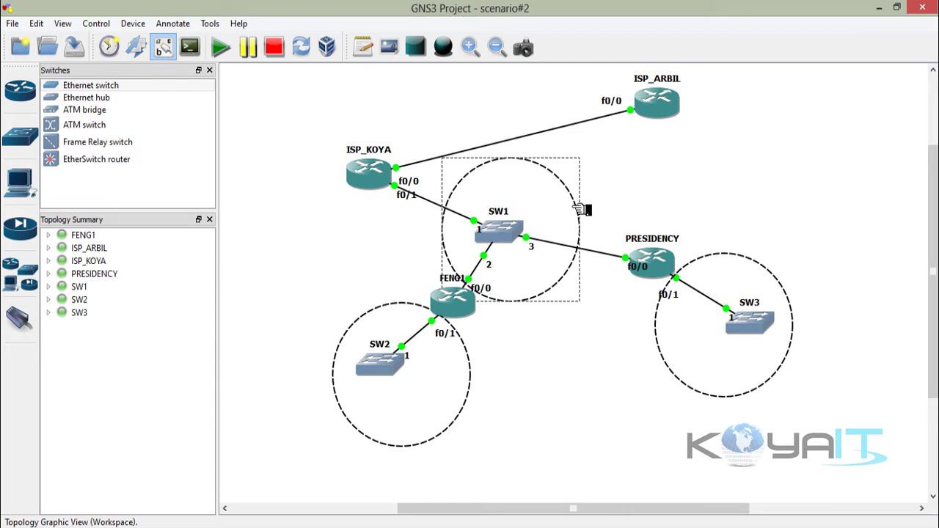
drag(587, 211, 629, 234)
- Reposition the ISP_KOYA interface labels and the f0/0 labels of FENG1 and PRESIDENCY so they sit clear of routers and links
drag(453, 237, 424, 165)
mouse_move(427, 209)
mouse_down()
mouse_move(416, 202)
mouse_move(444, 214)
mouse_up()
click(690, 193)
drag(495, 296, 500, 295)
drag(637, 271, 607, 247)
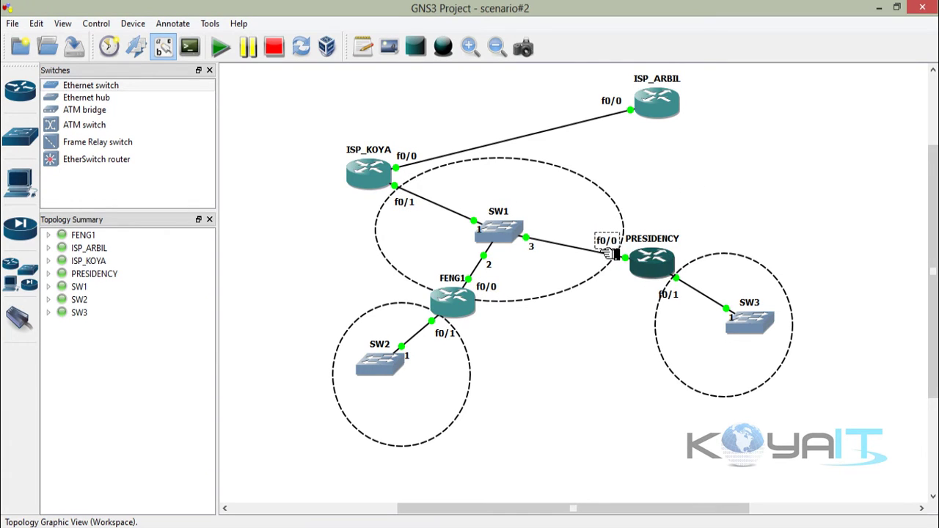
click(696, 217)
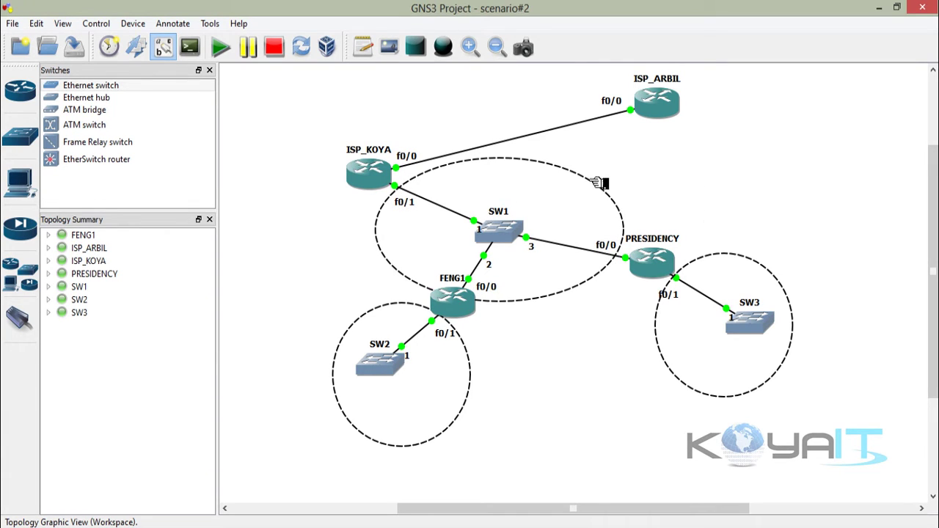
- Add a "dhcp" note and place it above the link between ISP_KOYA and ISP_ARBIL
click(362, 46)
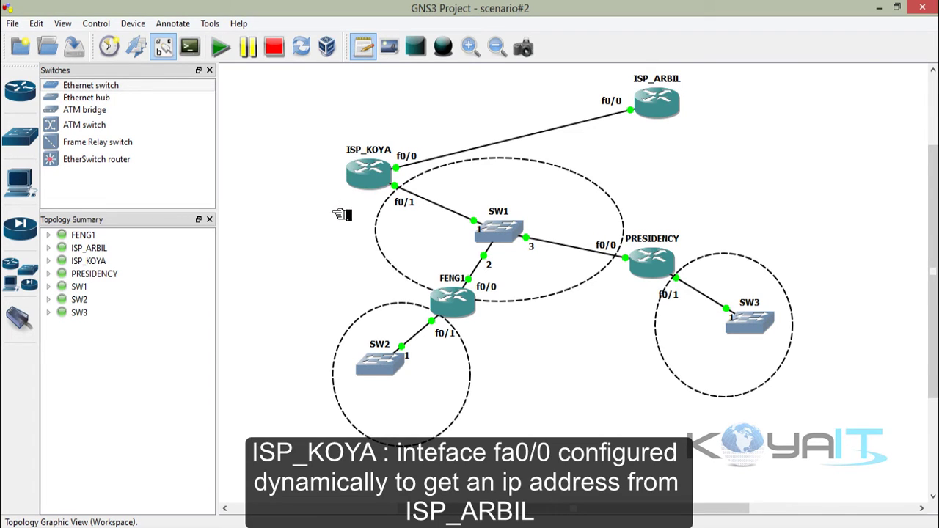
click(443, 100)
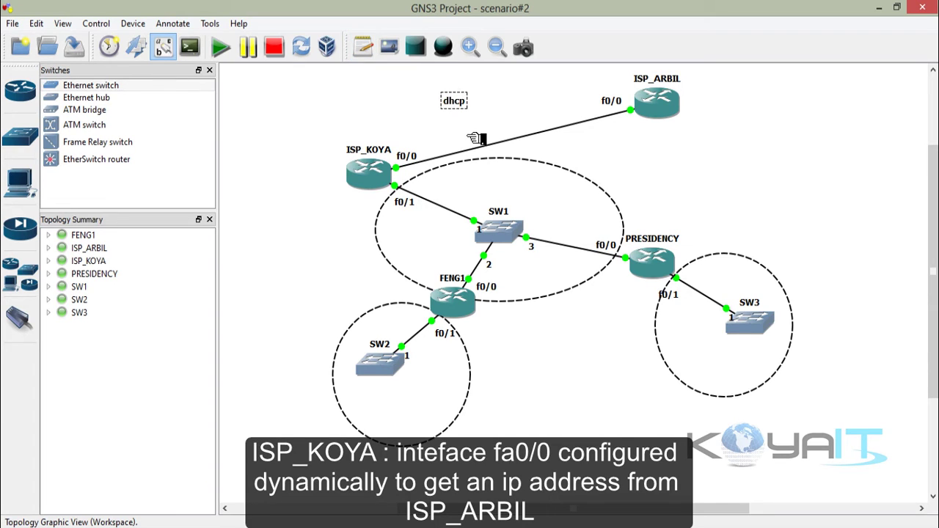
drag(455, 102, 498, 127)
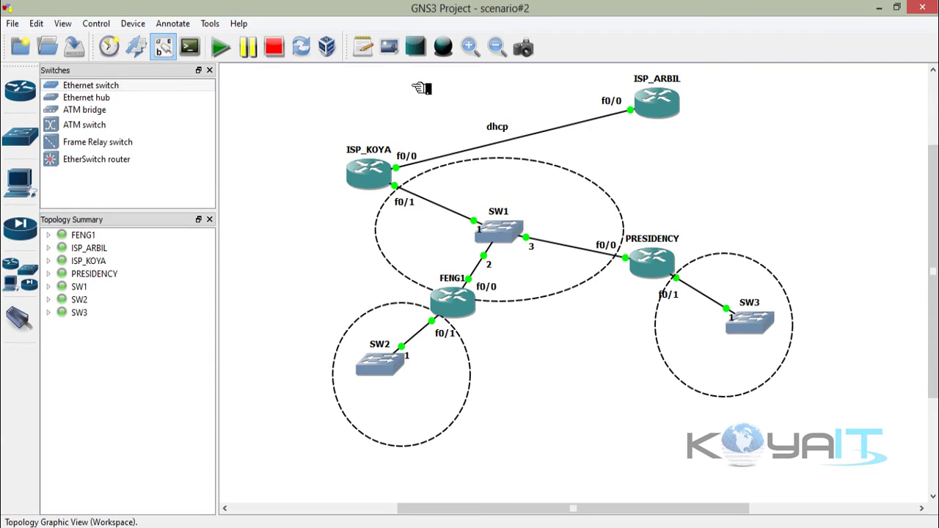
- Add a "static address" note below the ISP_KOYA router, beside its f0/1 label
click(363, 47)
click(341, 198)
text(s)
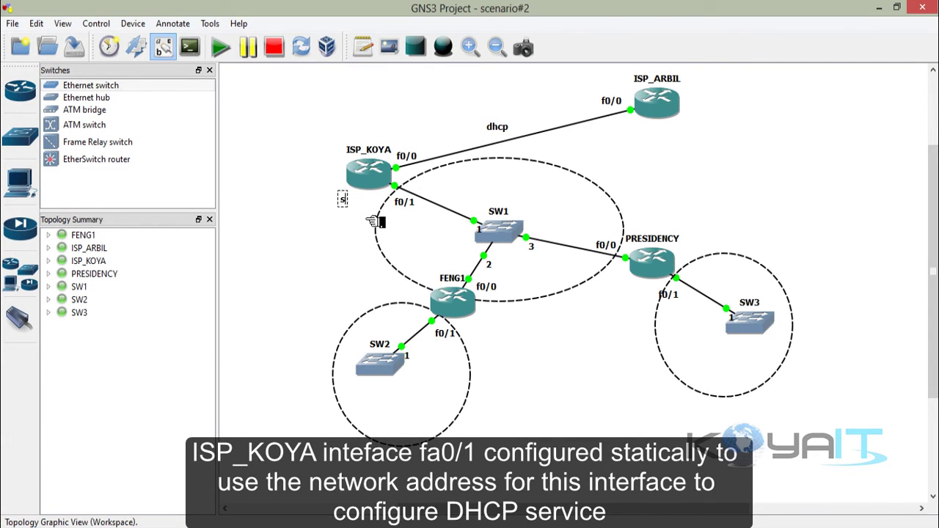
text(tatic address)
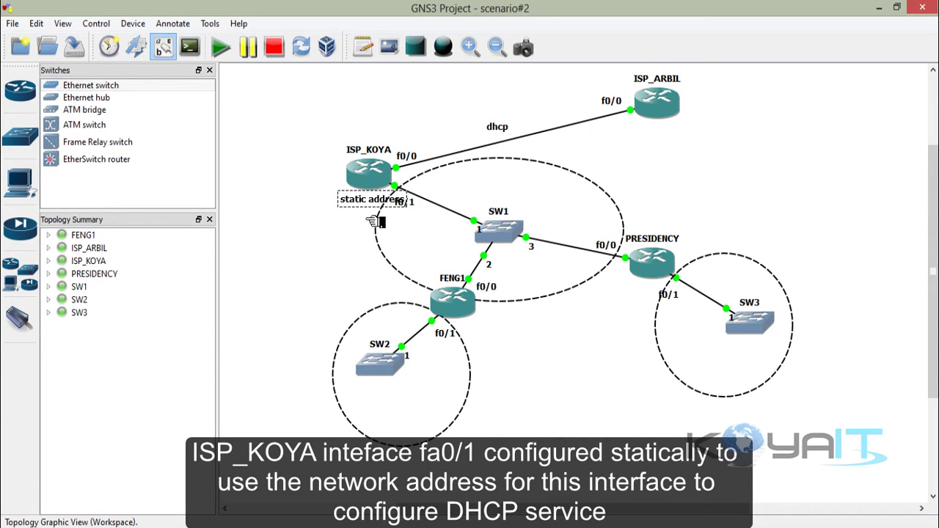
click(339, 224)
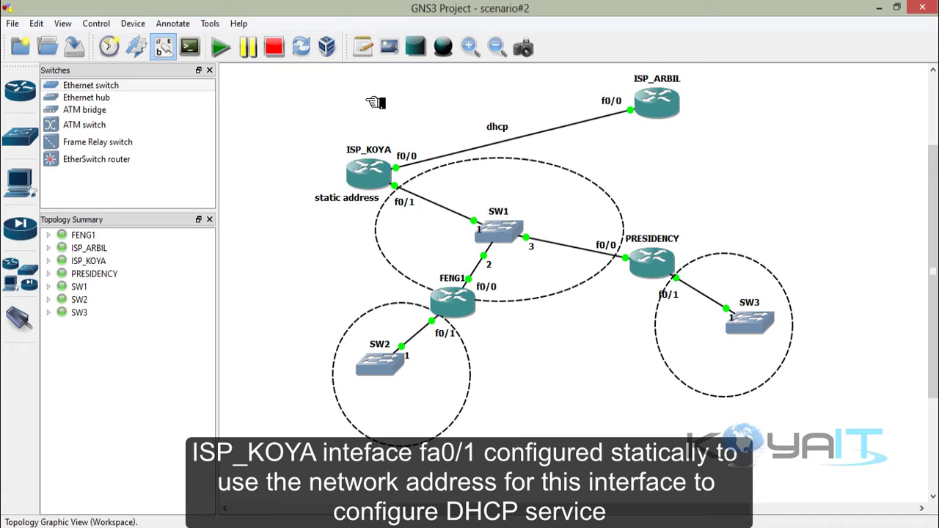
- Add a "192.168.10.1/24" note directly below the static address note of ISP_KOYA
click(316, 204)
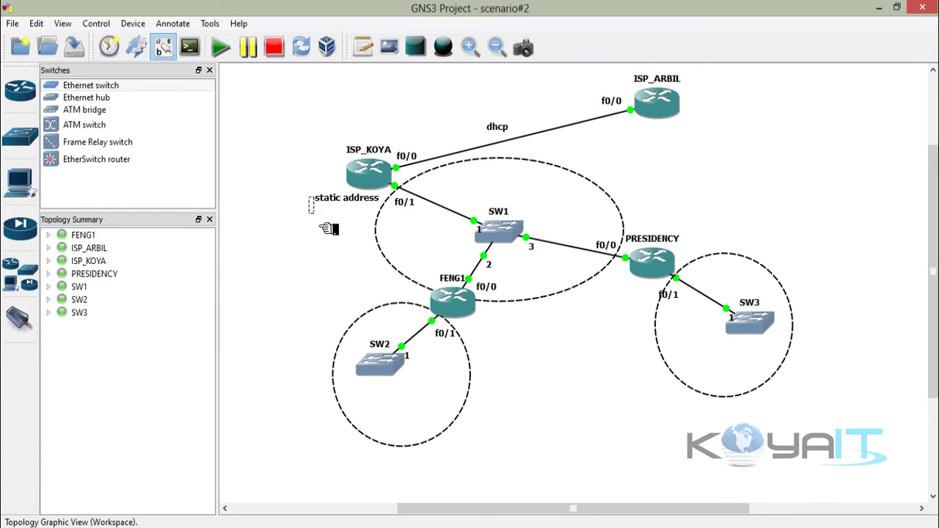
text(192.168.)
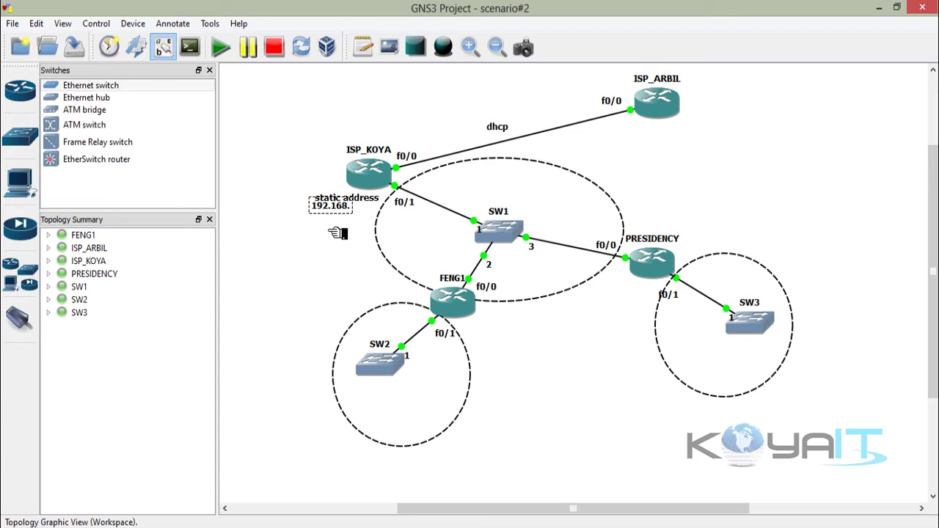
text(10.1/24)
click(332, 228)
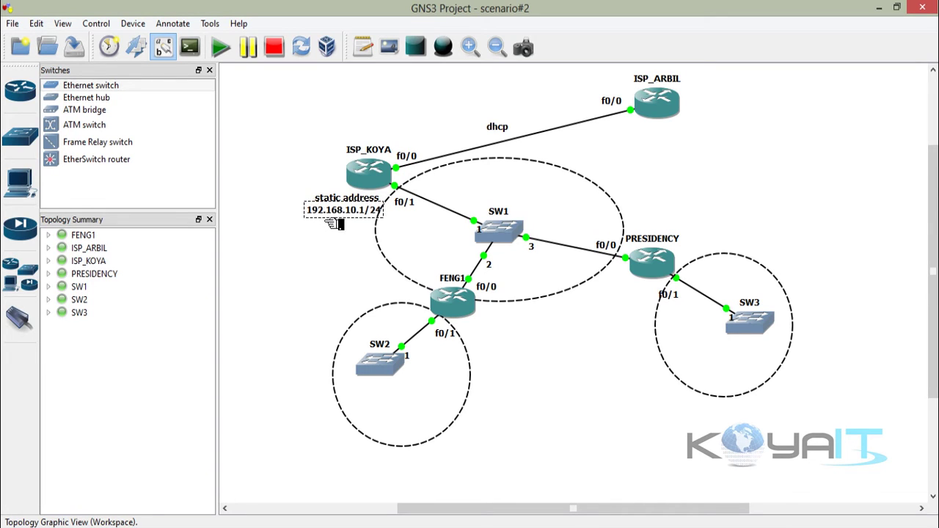
click(333, 233)
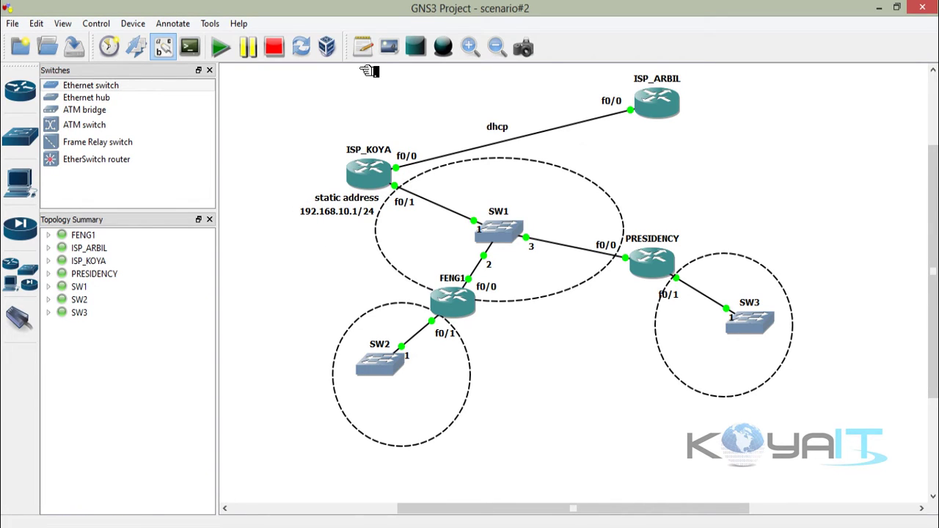
- Add a "dhcp" note and place it above the FENG1 router, beside its link to SW1
click(363, 47)
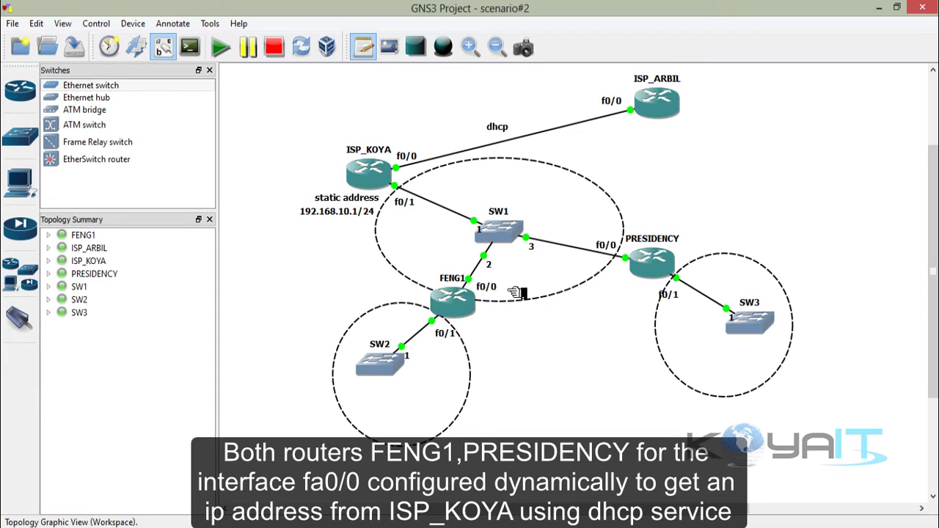
click(518, 314)
text(dhcp)
click(569, 343)
drag(541, 329, 477, 275)
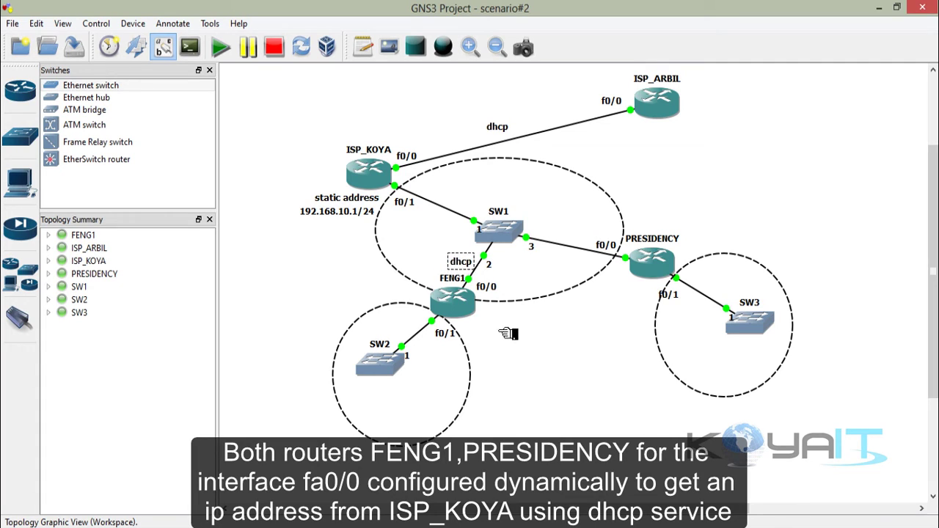
- Add a "dhcp" note and place it above the link from SW1 to PRESIDENCY, near the f0/0 label
click(364, 47)
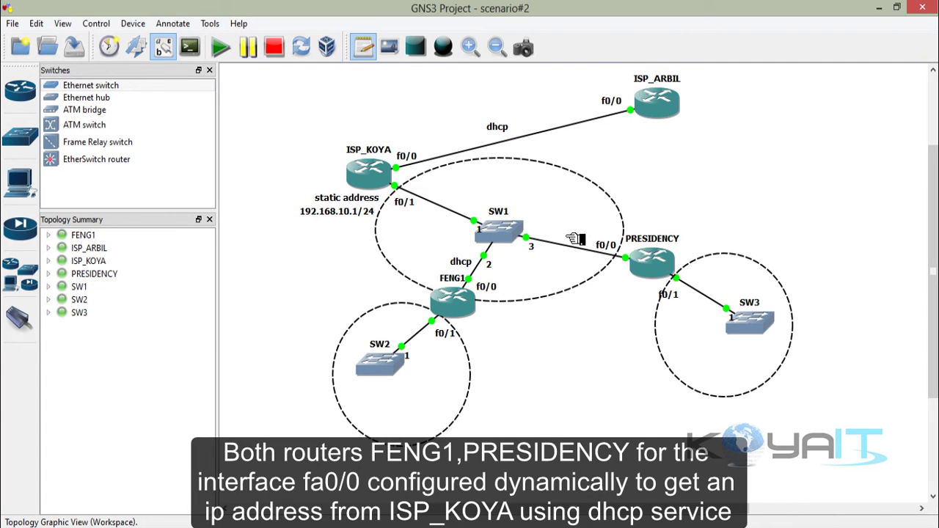
click(651, 211)
text(dhcp)
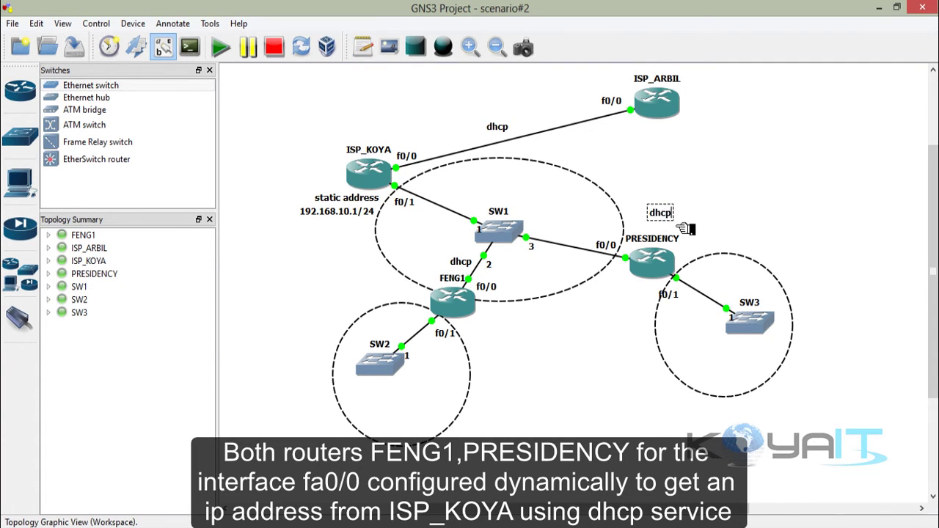
drag(683, 229, 606, 248)
click(724, 199)
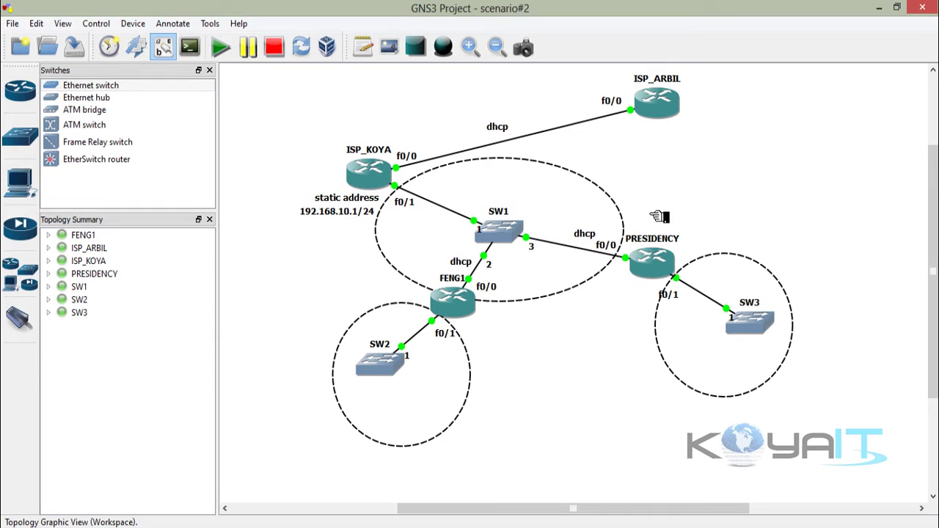
- Add a two-line note reading "static address" and "192.168.11.1/24" beside PRESIDENCY, just above the circle around SW3
click(362, 46)
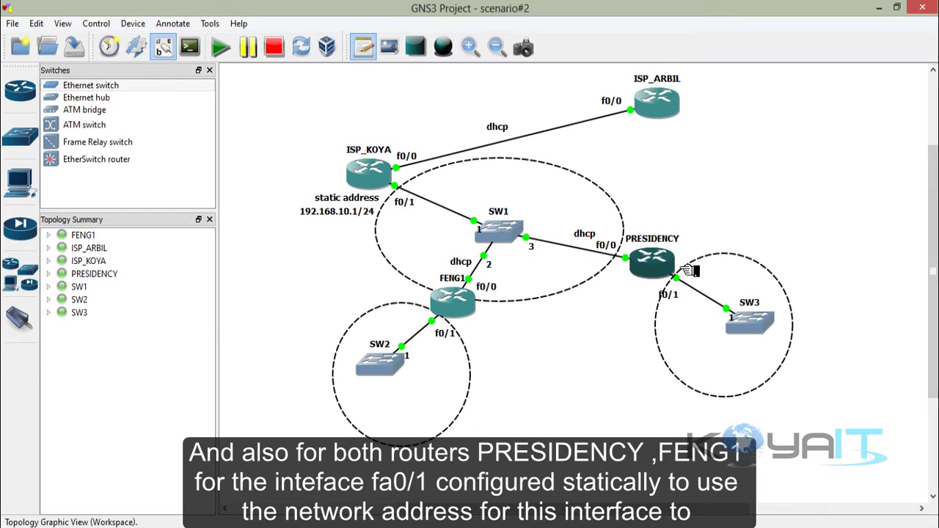
click(702, 237)
text(s)
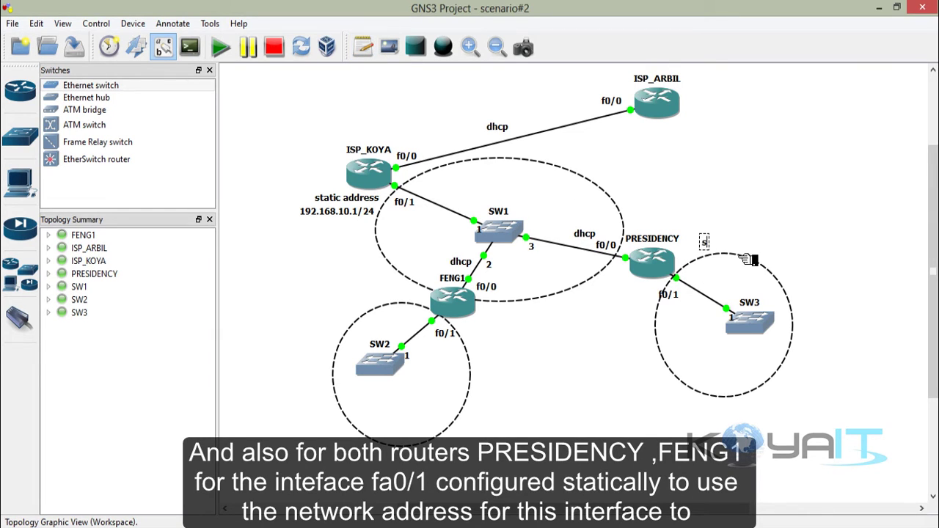
text(tatic address)
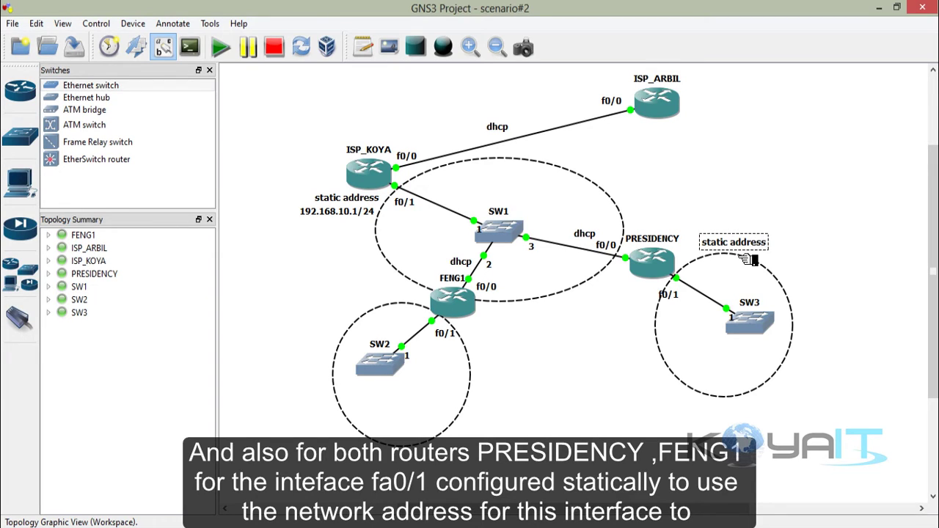
key(Return)
text(192.167)
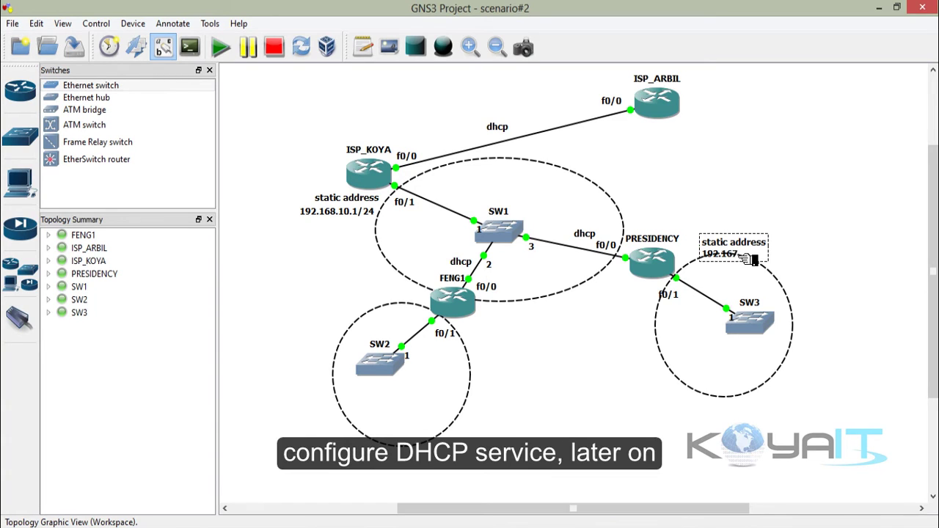
text(.11.1/24)
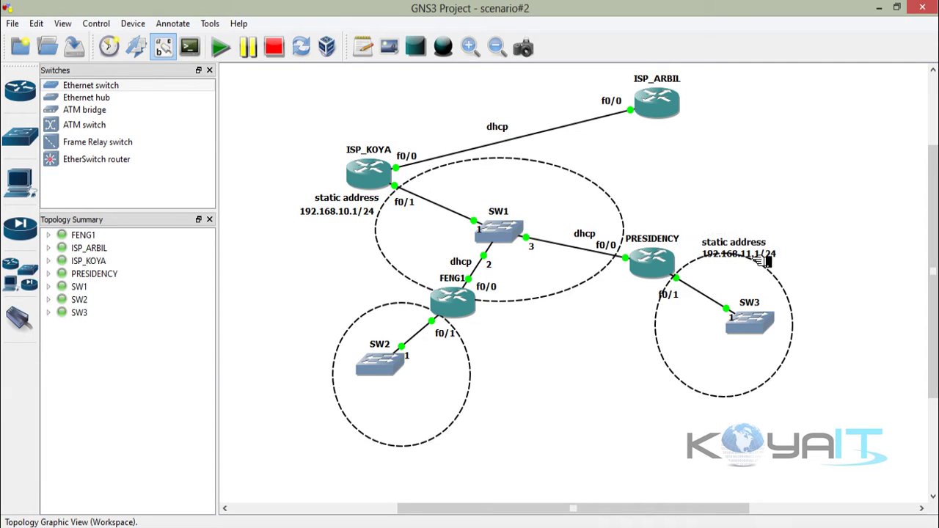
drag(763, 261, 768, 254)
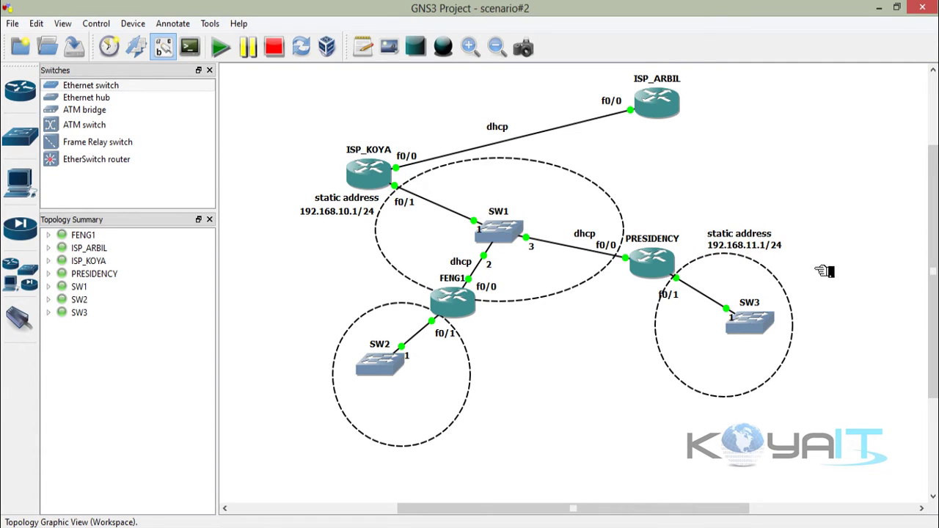
- Add a two-line note reading "static address" and "192.168.12.1/24" and place it just outside the circle around SW2, below FENG1
click(362, 47)
click(304, 321)
text(static address)
key(Return)
text(192.168.)
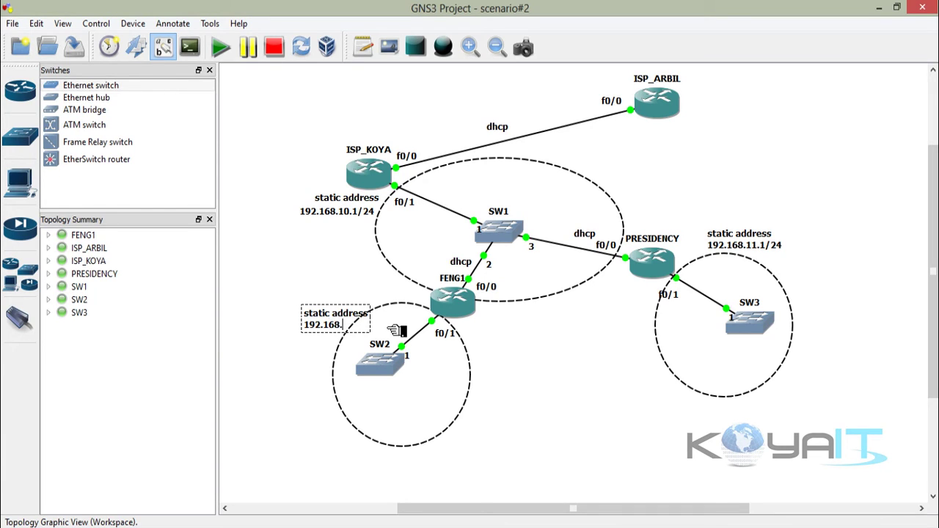
text(12.1/24)
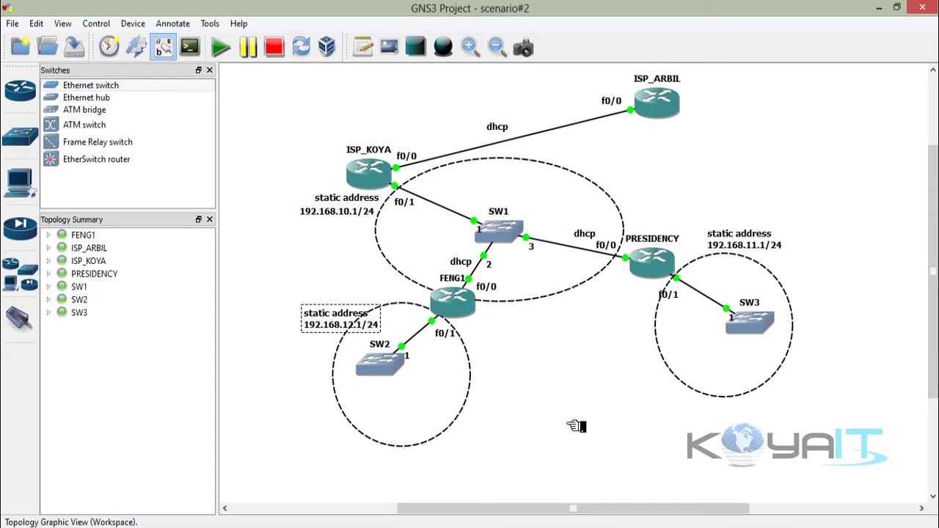
drag(332, 331, 525, 378)
click(523, 385)
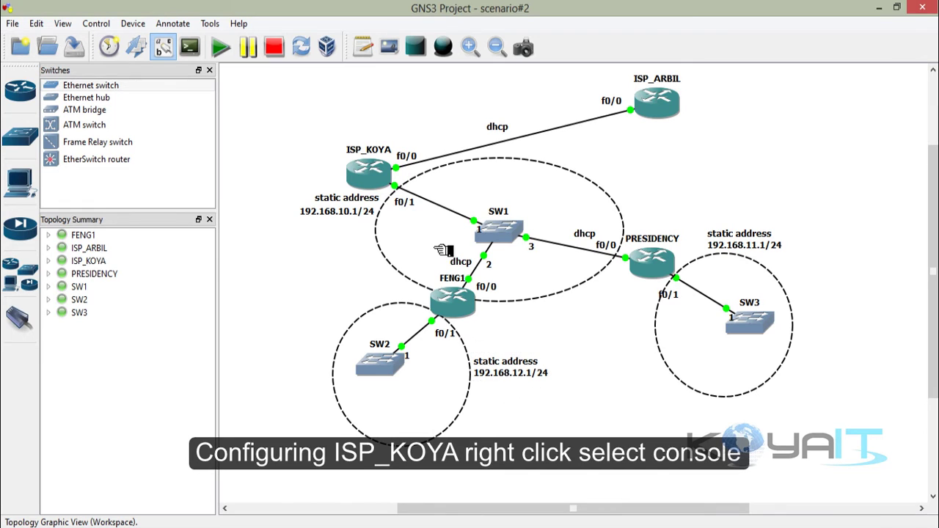
- Open the console of the ISP_KOYA router, bring up its prompt and move the console window clear of the router in the topology
right_click(383, 174)
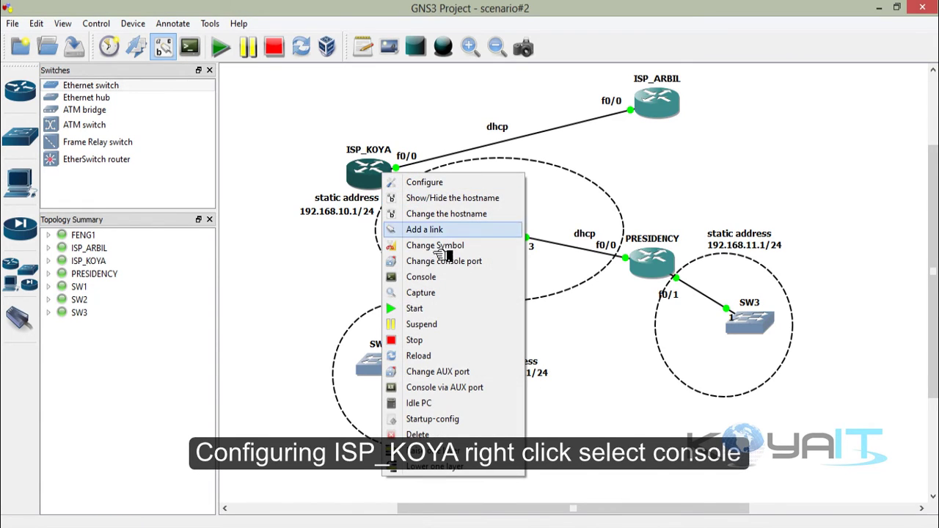
click(456, 280)
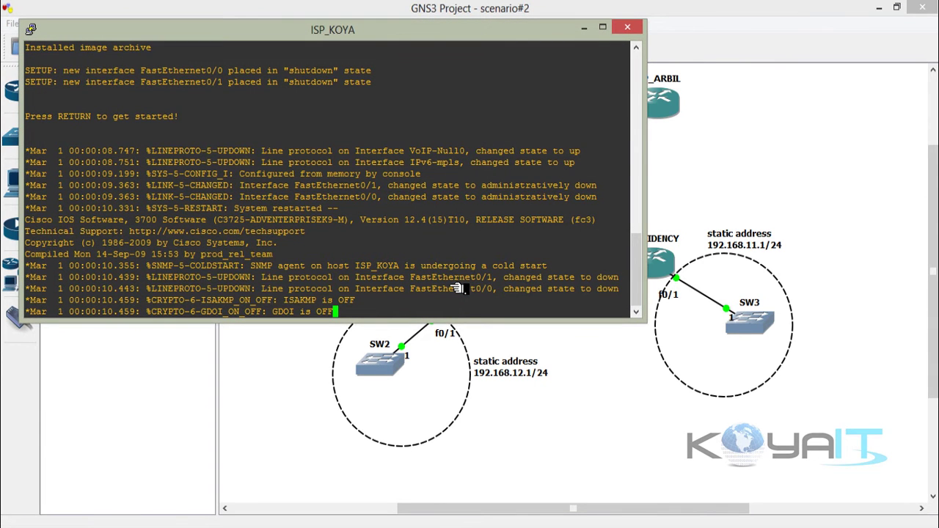
key(Return)
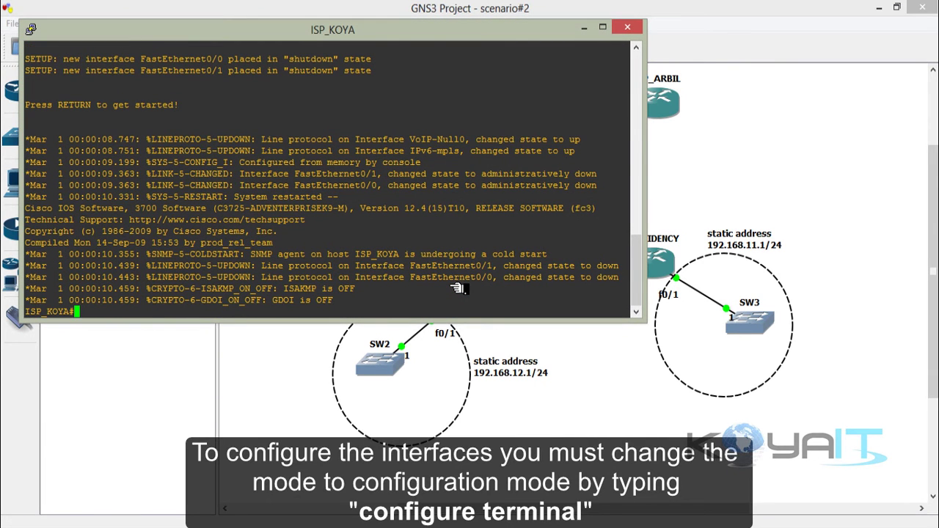
drag(358, 37, 768, 46)
- List the parameters of the configure command on ISP_KOYA and enter configuration mode with configure terminal
text(config)
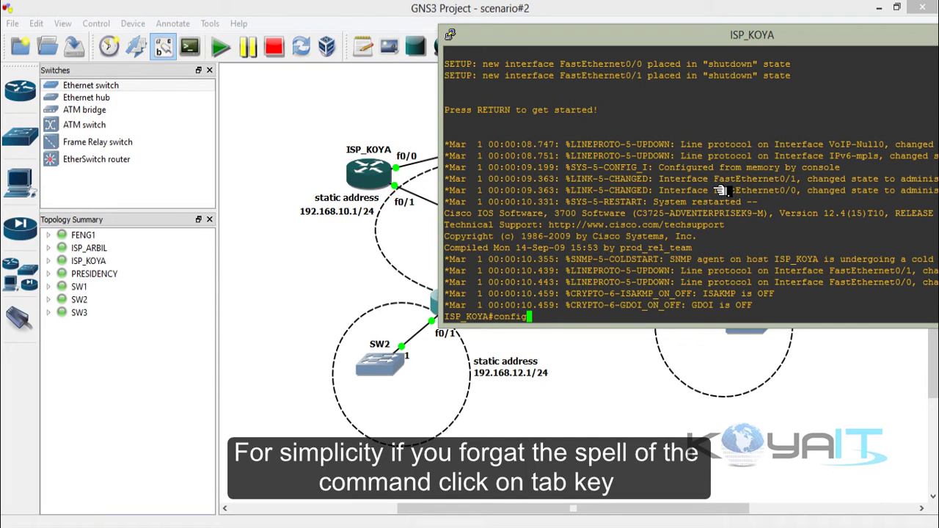
key(Tab)
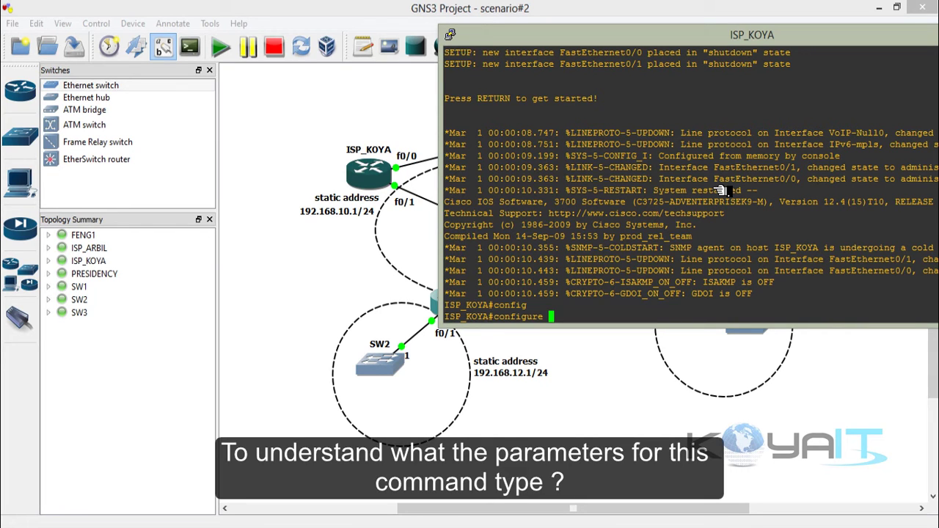
text(?)
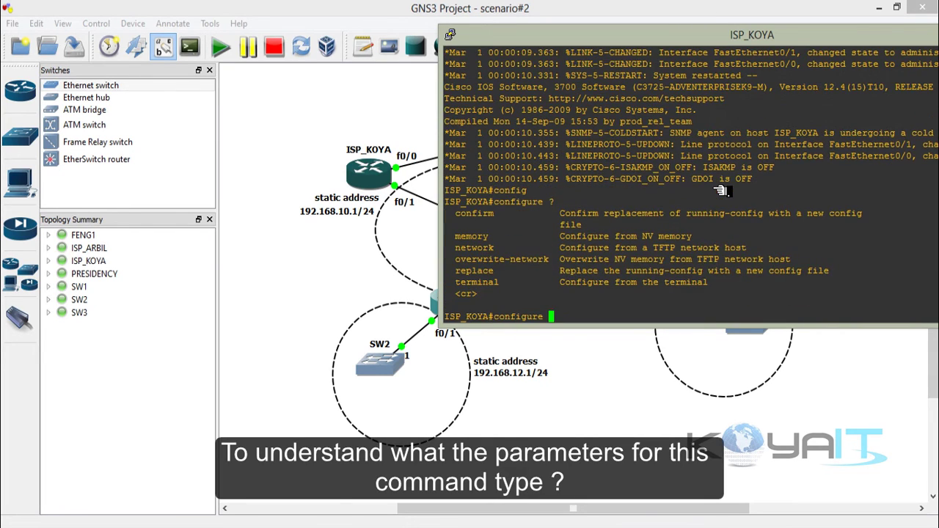
text(t)
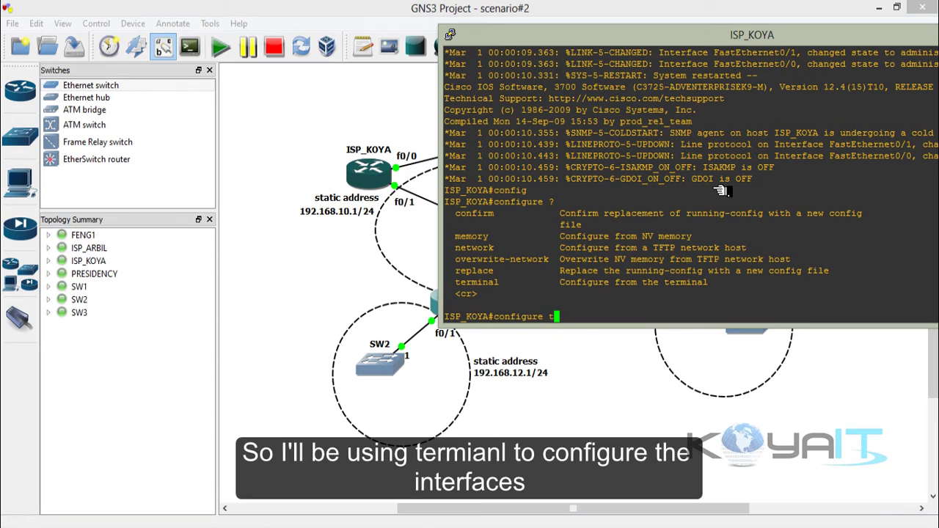
text(er)
key(Tab)
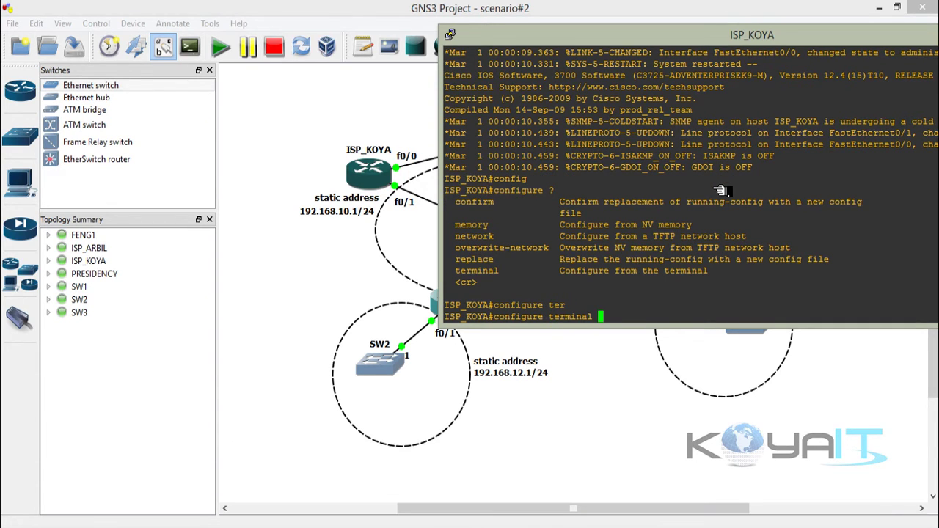
key(Return)
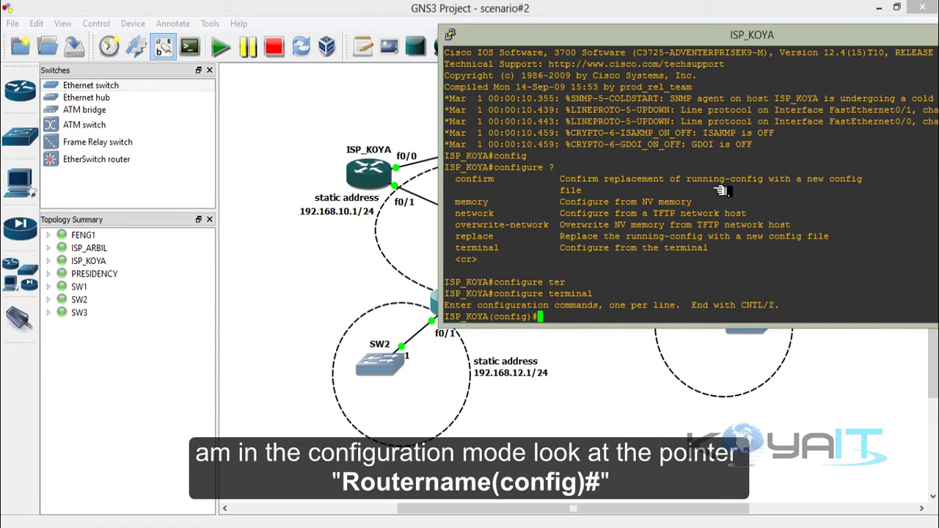
- Assign the static IP address 192.168.10.1 with mask 255.255.255.0 to interface fa0/1 of ISP_KOYA
text(inter)
key(Tab)
text(f)
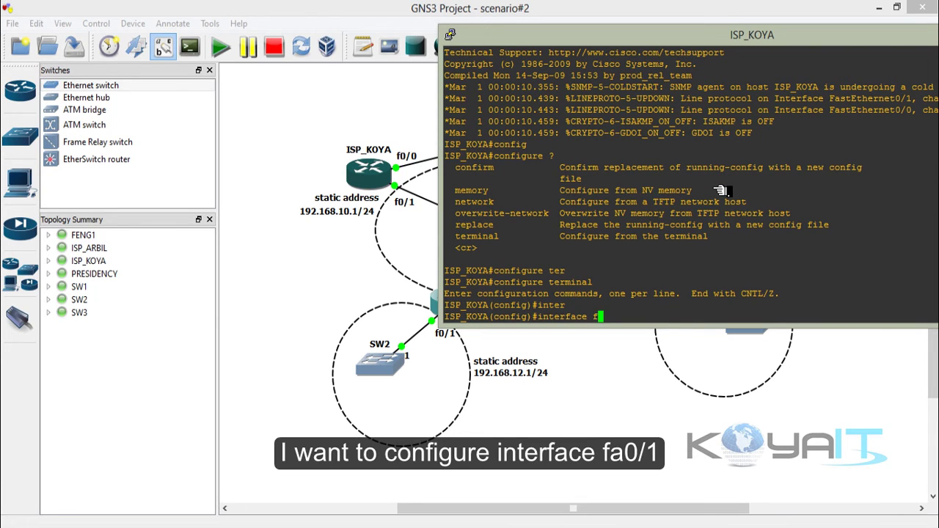
text(a0/1)
key(Return)
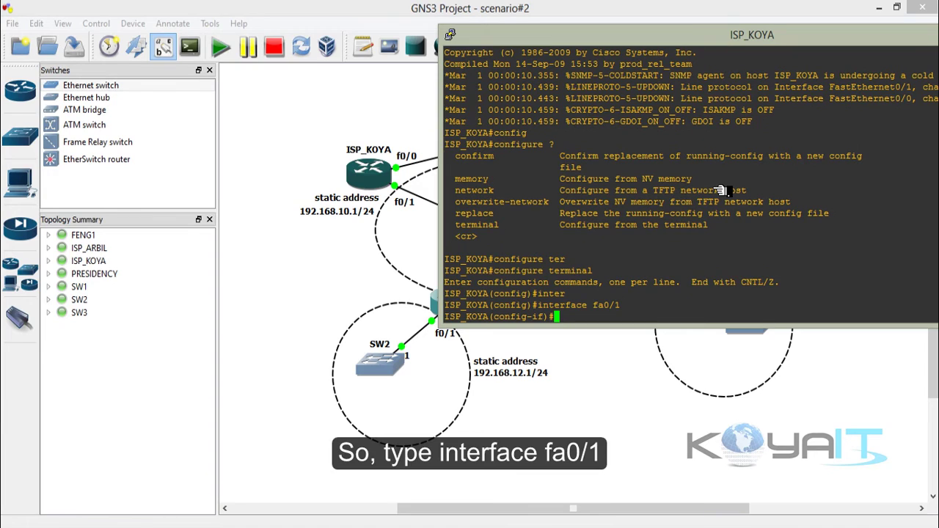
text(ip ad)
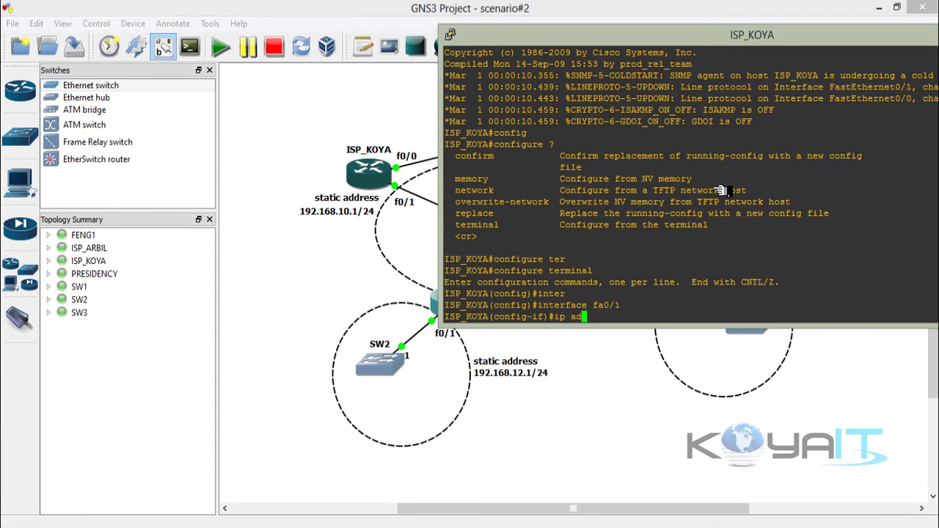
text(dress 192.1)
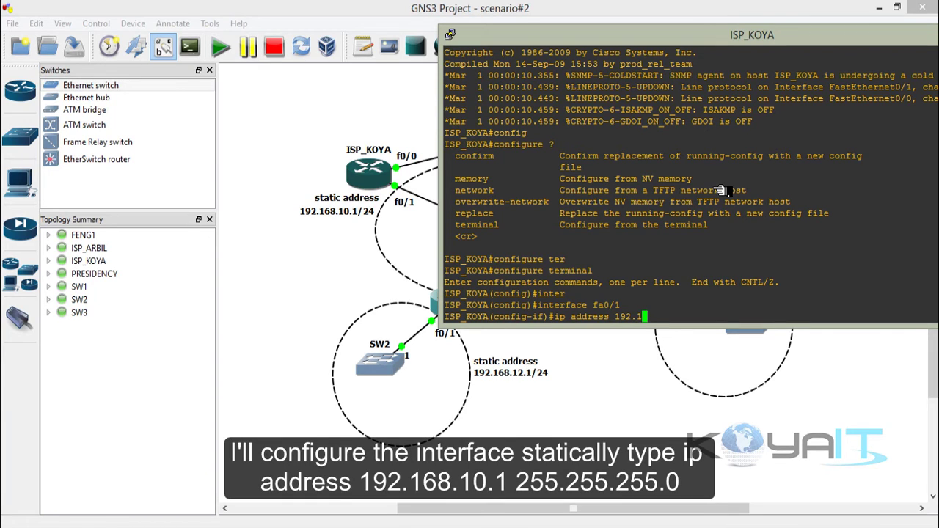
text(68.10.1 255.255.255.)
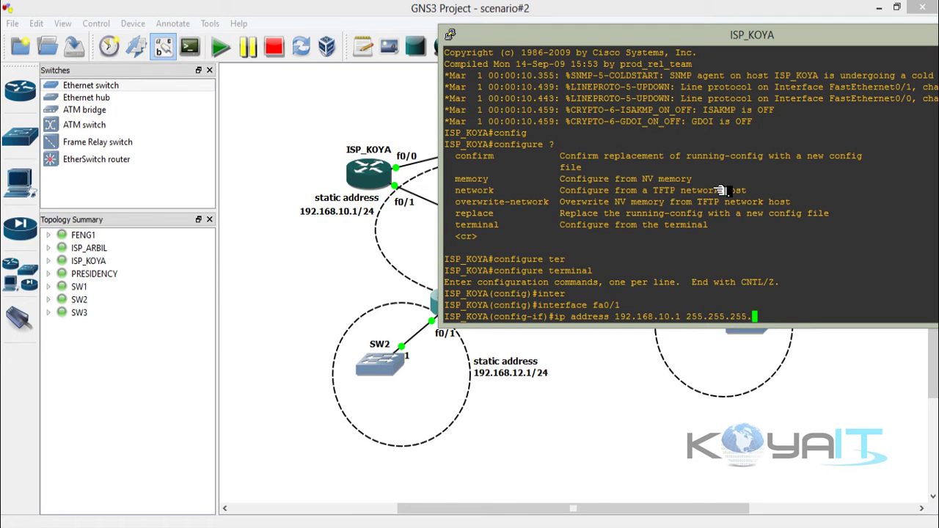
text(0)
key(Return)
- Bring up interface fa0/1 with no shutdown and exit the interface configuration
text(no sht)
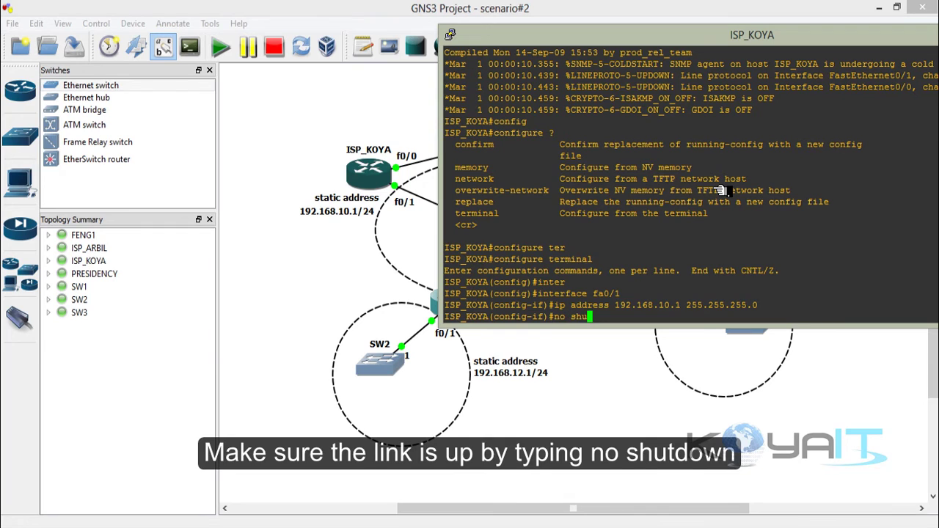
key(BackSpace)
text(u)
key(Tab)
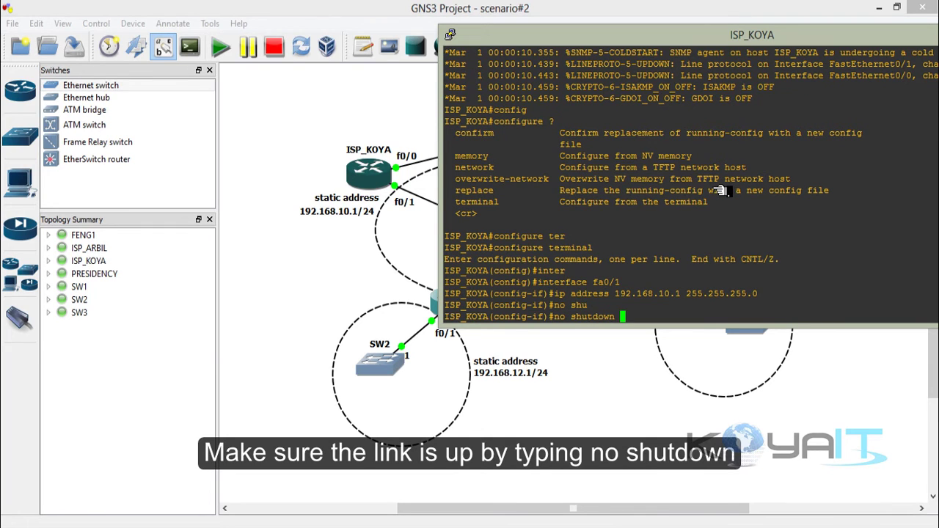
key(Return)
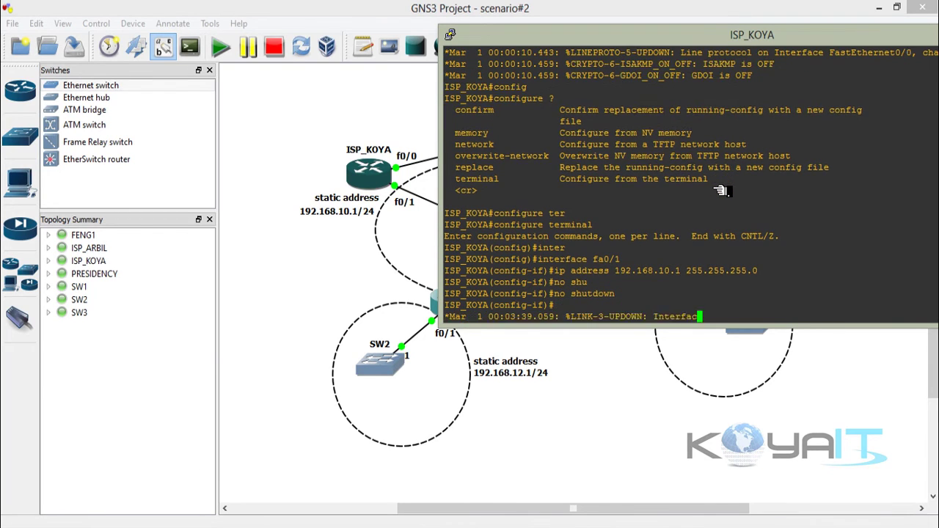
text(exit)
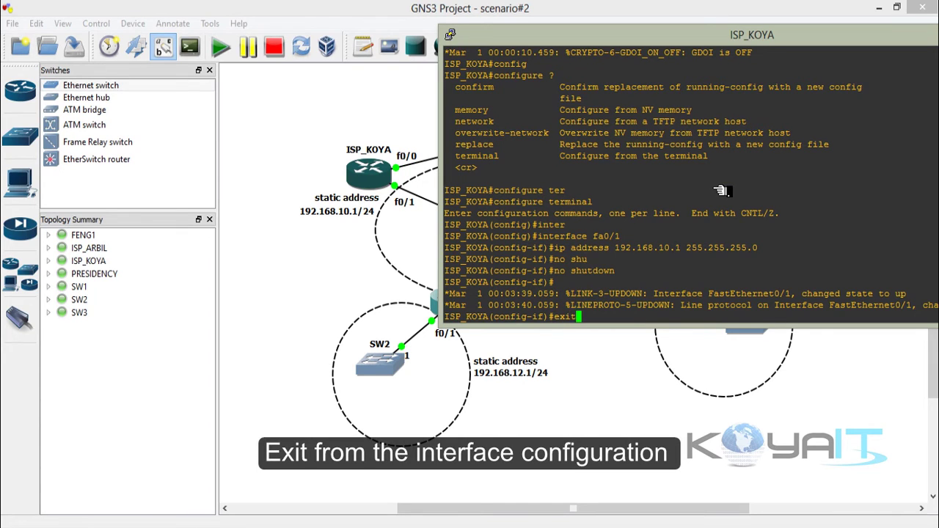
key(Return)
- Create a DHCP pool named ISP_KOYA on the router
text(ip dhcp )
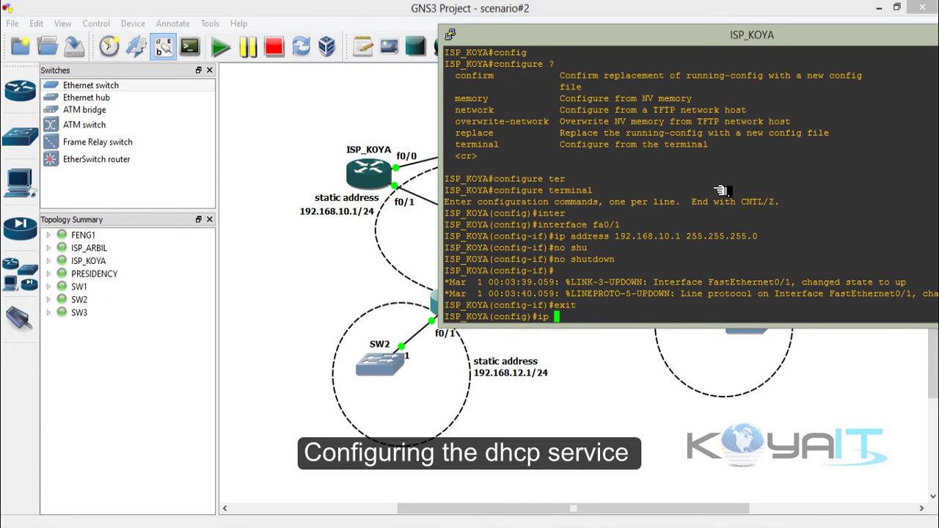
text(pool)
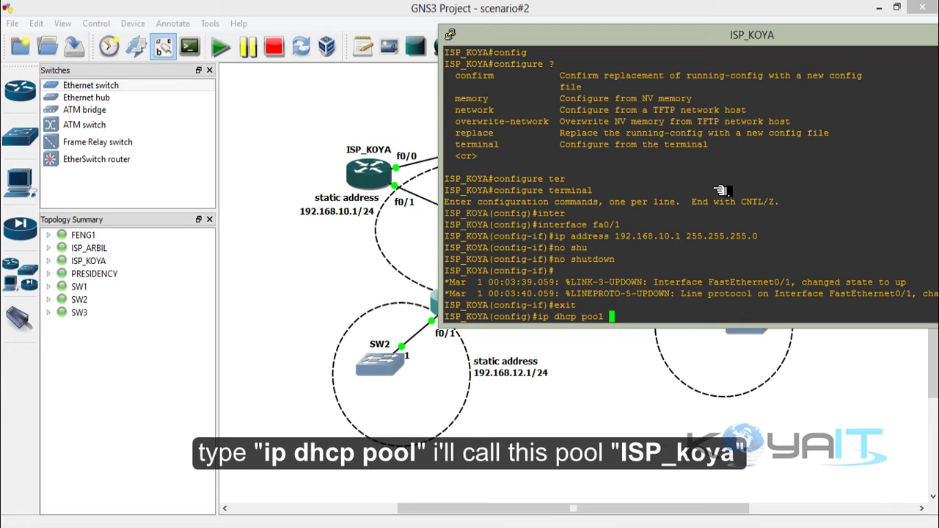
text( ISP_K)
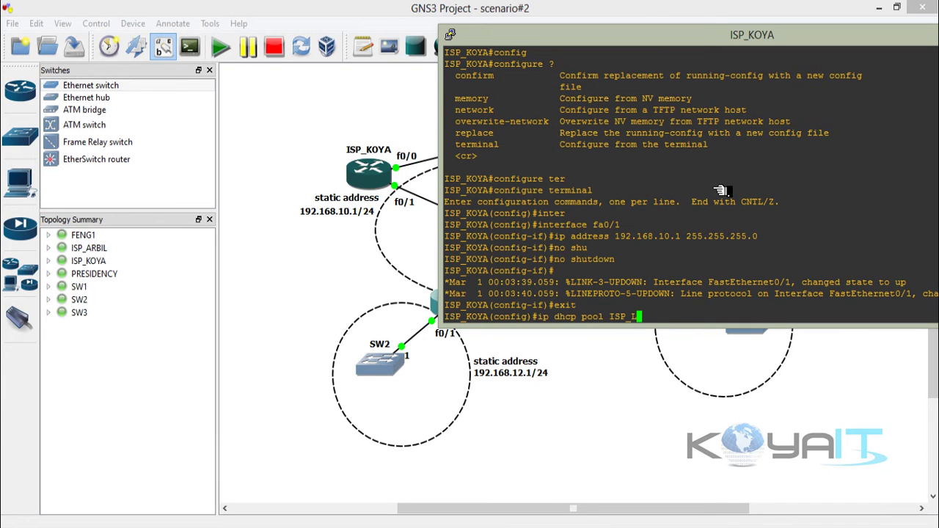
text(OYA)
key(Return)
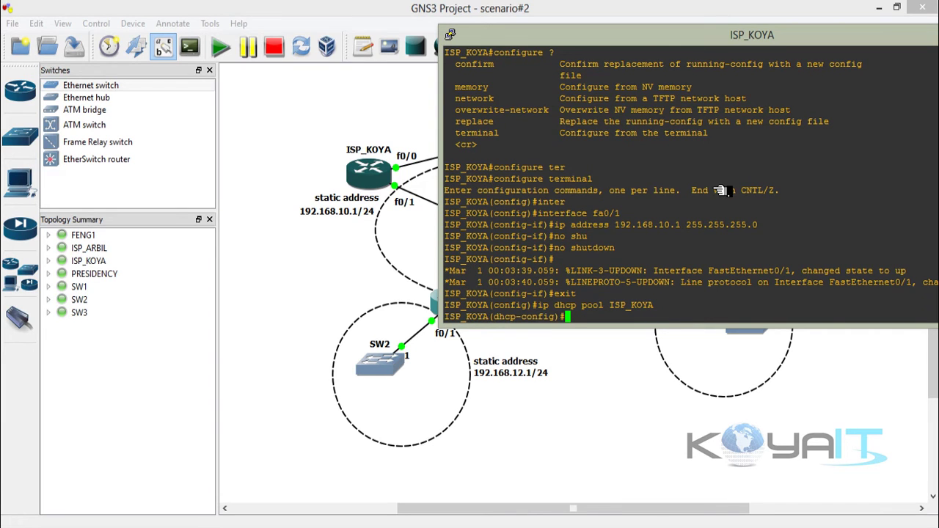
- Set the DHCP pool's network to 192.168.10.0 with mask 255.255.255.0
text(network 192.168.10.0)
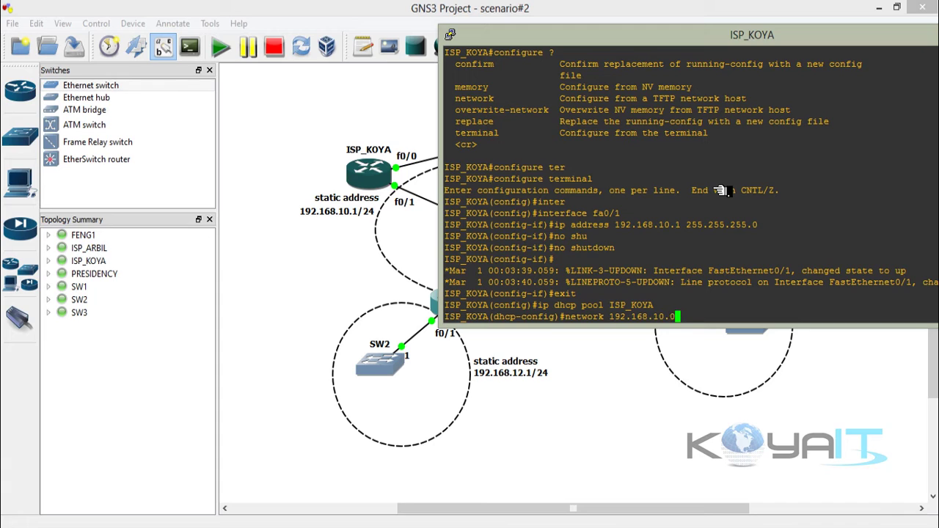
text( 255.255.2550)
key(BackSpace)
text(.0)
key(Return)
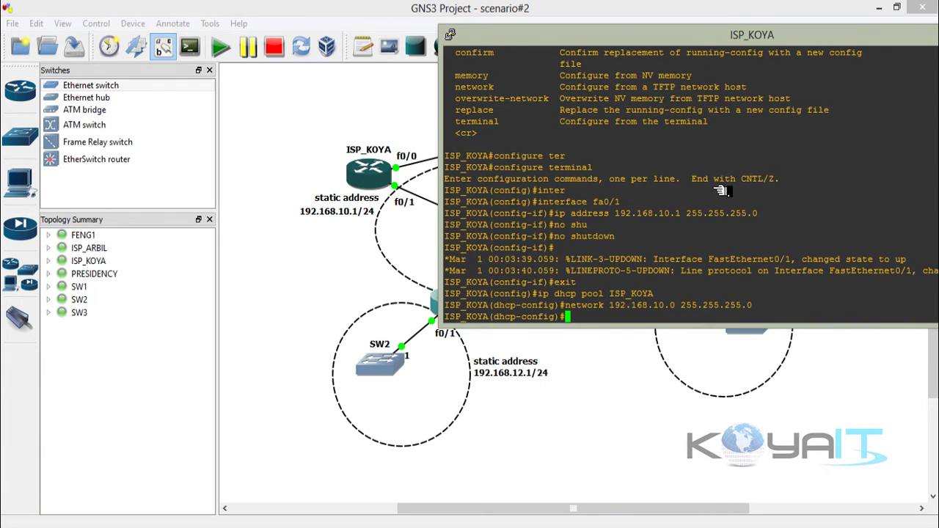
- Set the DHCP pool's default router to 192.168.10.1
text(default)
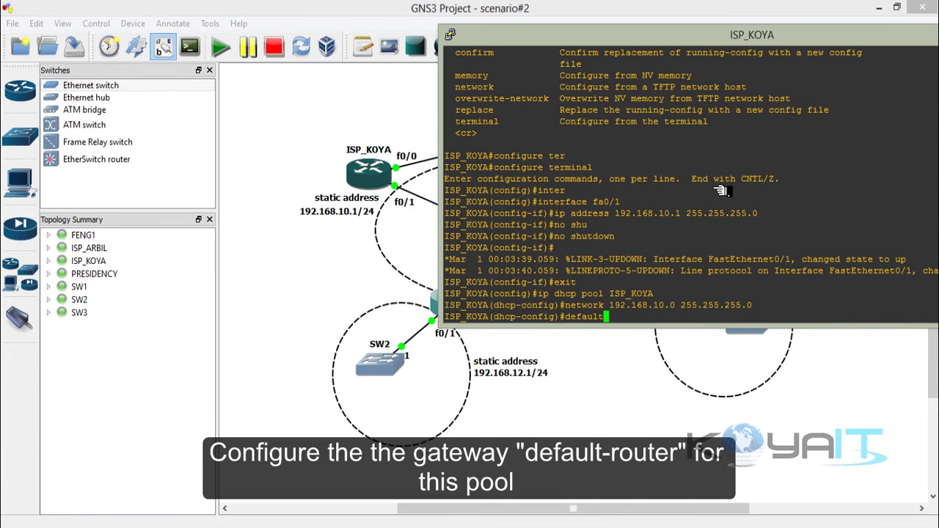
text(-rou)
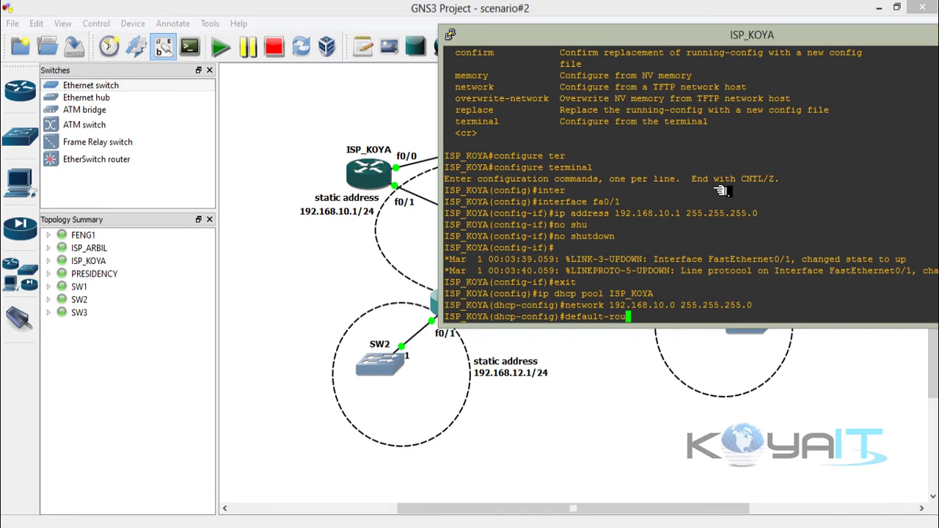
text(ter 192.168.10.1)
key(Return)
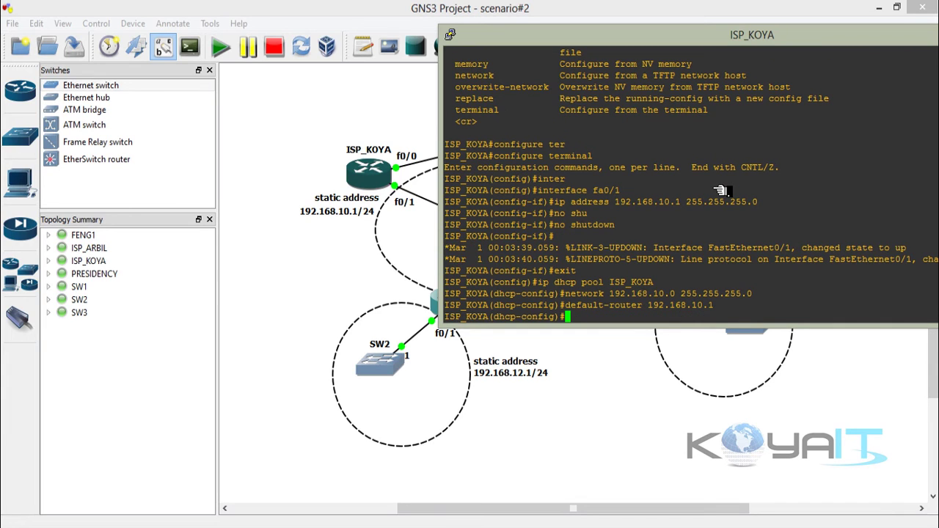
- Set the DHCP pool's DNS server to 8.8.8.8
text(dns-serve)
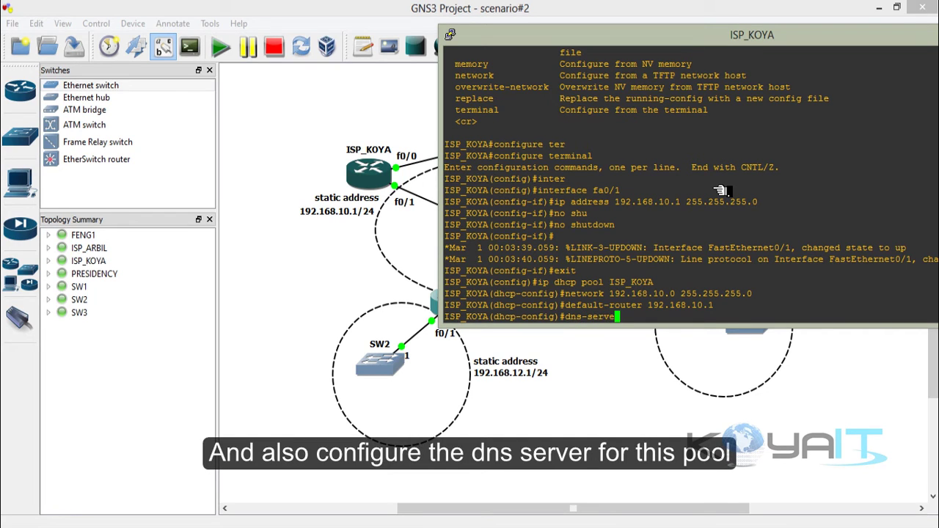
text(r 8.)
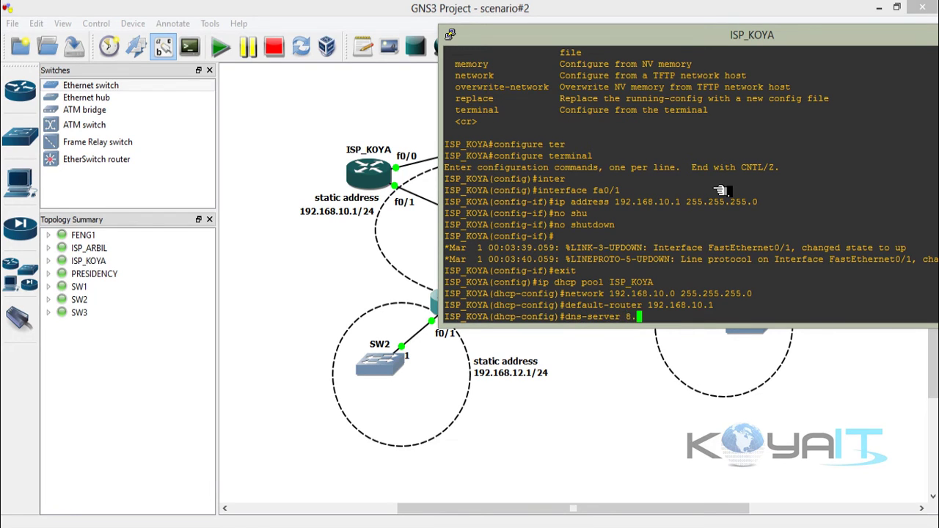
text(8.8.8)
key(Return)
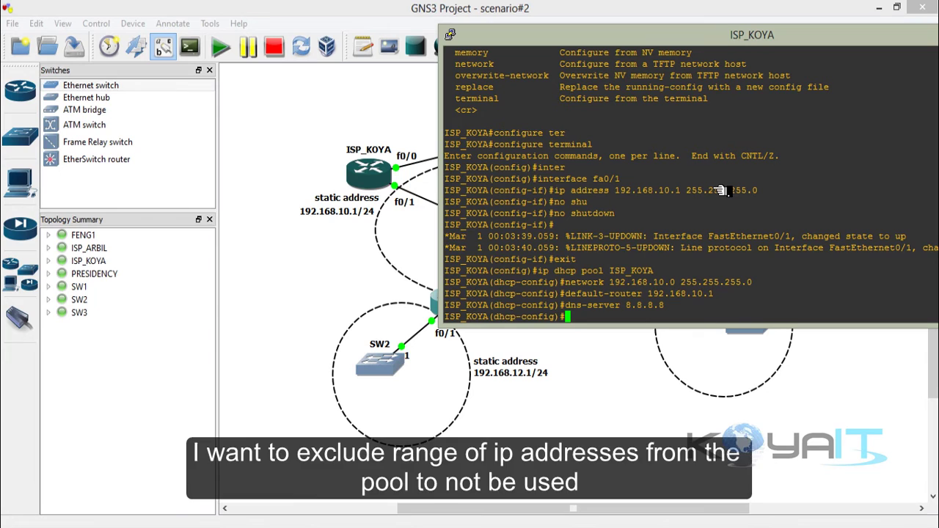
- Exclude the addresses 192.168.10.1 through 192.168.10.100 from DHCP assignment on ISP_KOYA
text(ip dhcp ex)
key(Tab)
text(c)
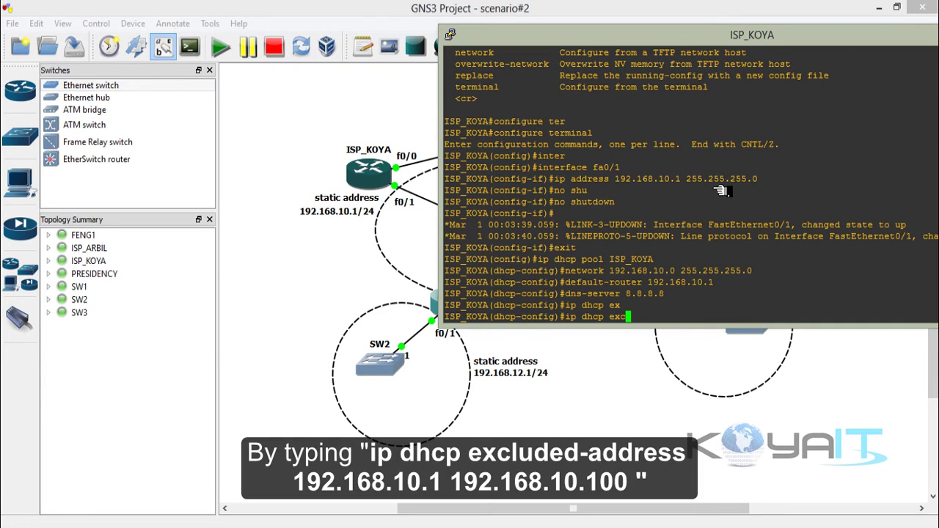
text(luded-address 192)
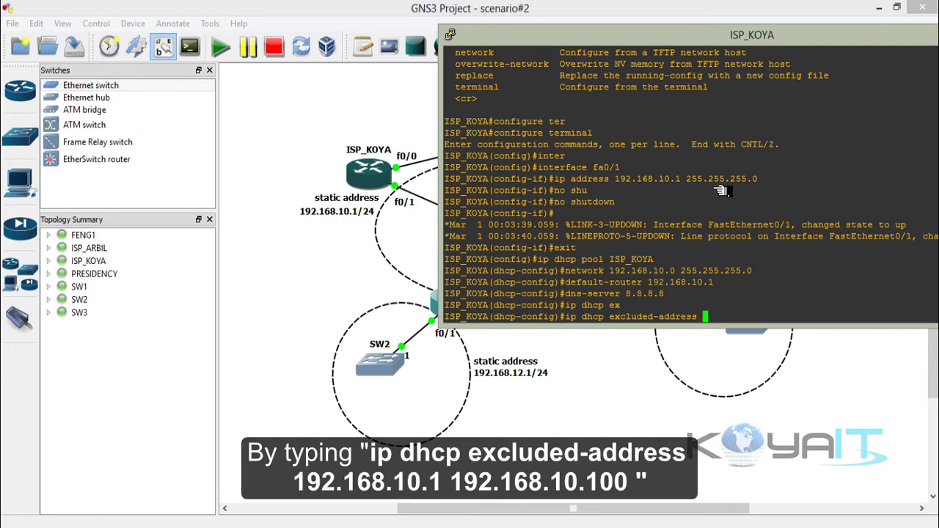
text(.168.10.1 192.168.10)
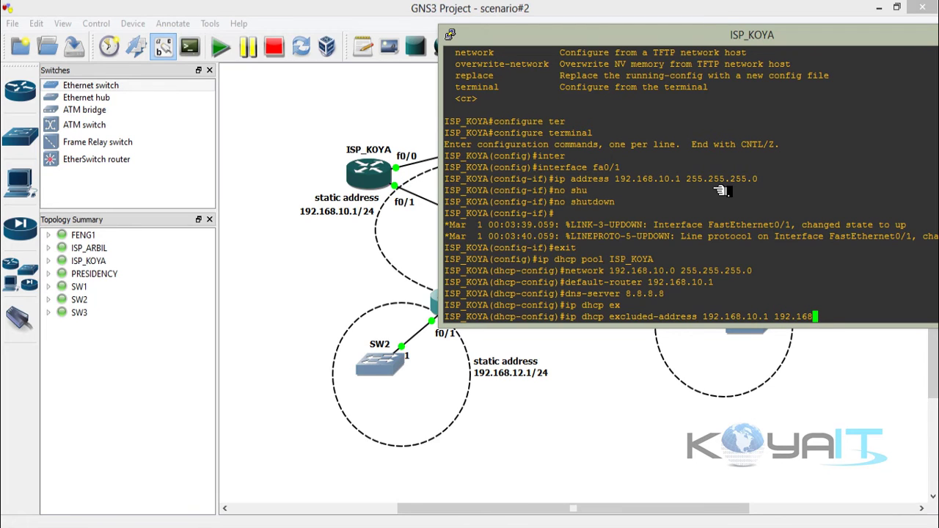
text(.100)
key(Return)
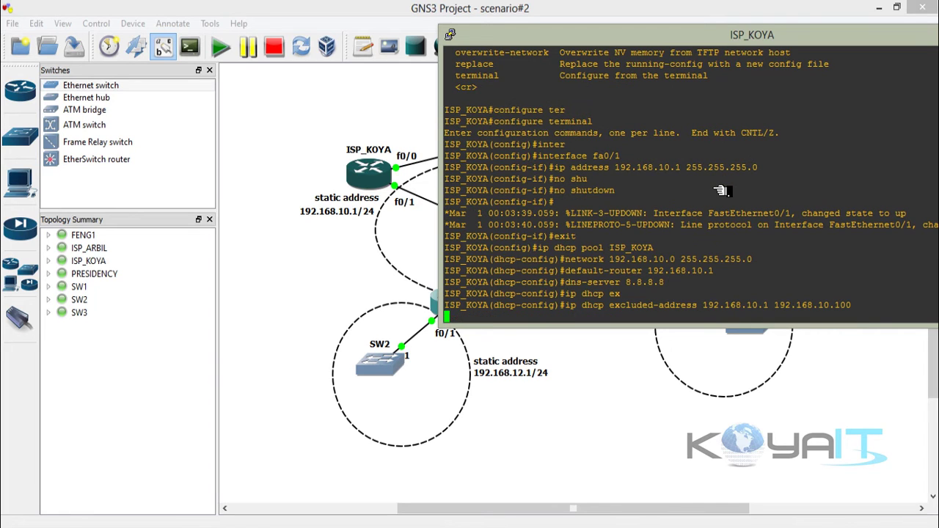
- Exit the configuration and console session of ISP_KOYA and close its console window
text(exit)
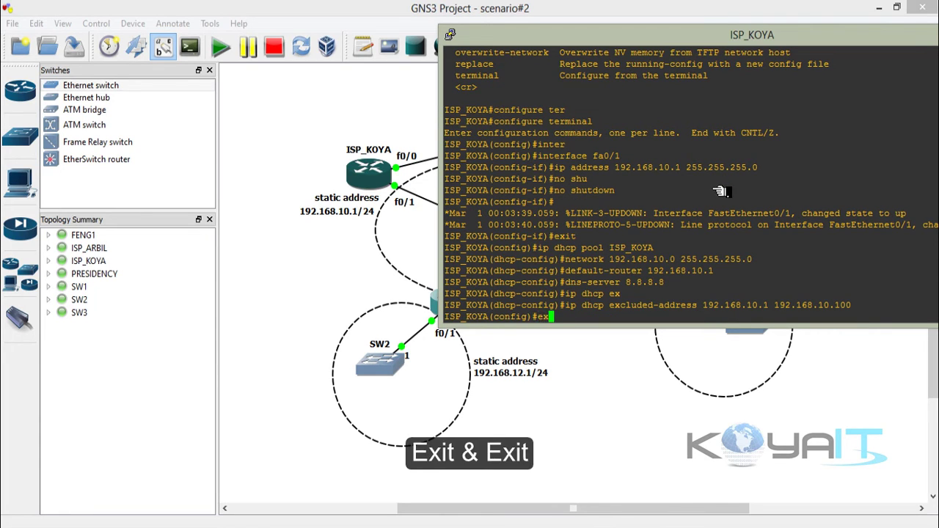
key(Return)
text(exit)
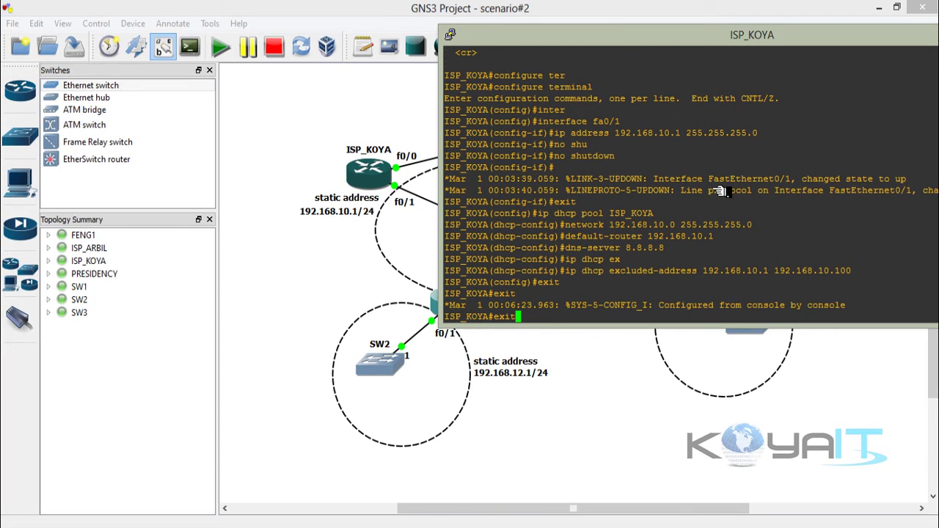
key(Return)
drag(747, 42, 427, 123)
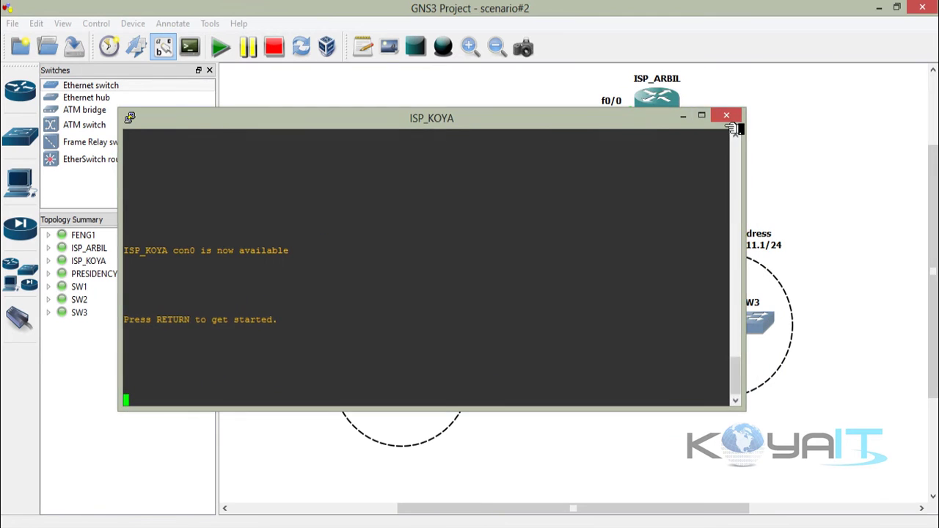
click(726, 116)
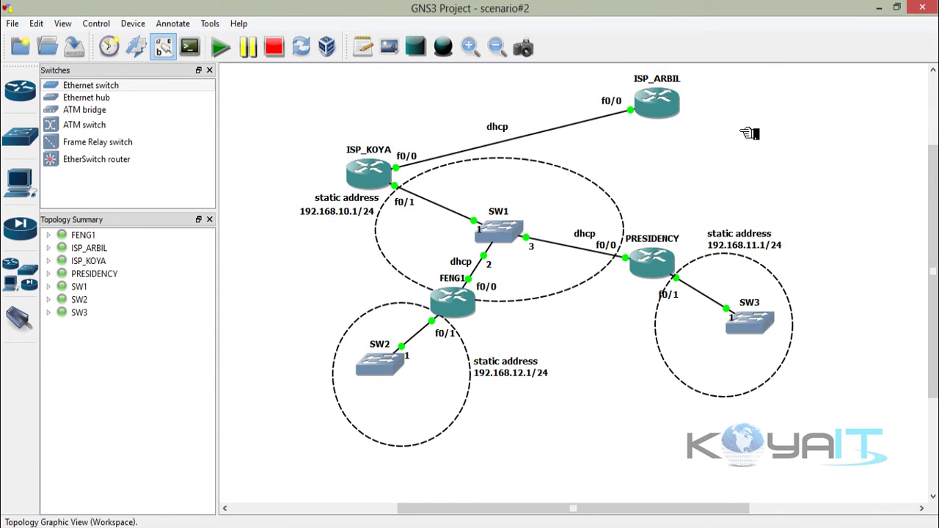
- Open the console of the PRESIDENCY router and narrow its window so the router's part of the topology stays in view
right_click(655, 269)
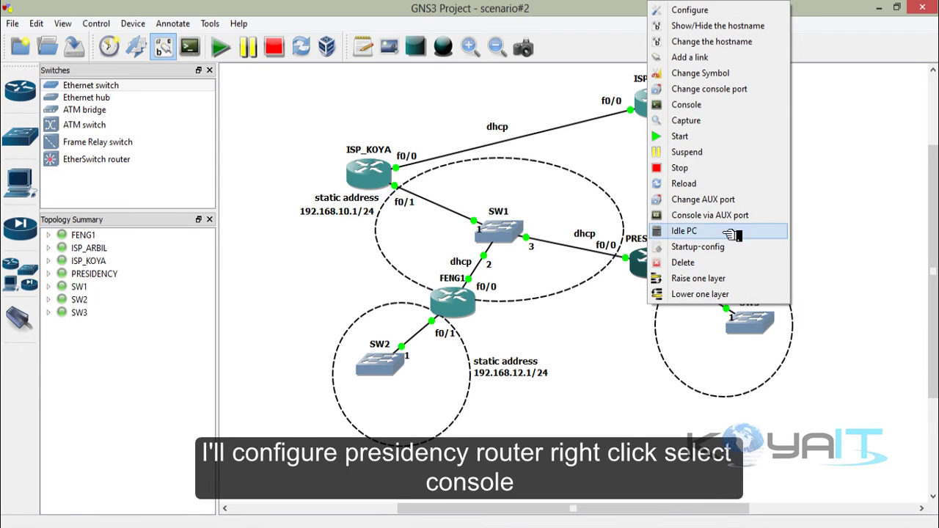
click(701, 104)
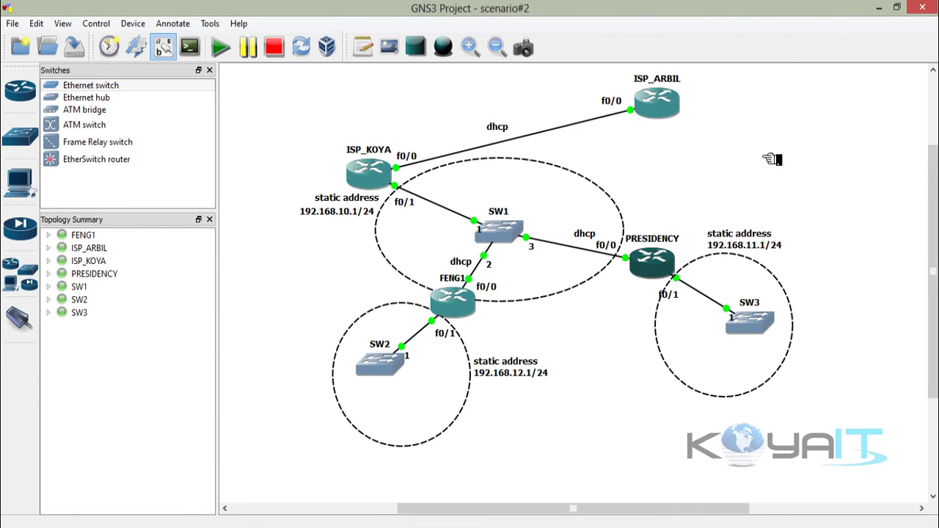
key(Return)
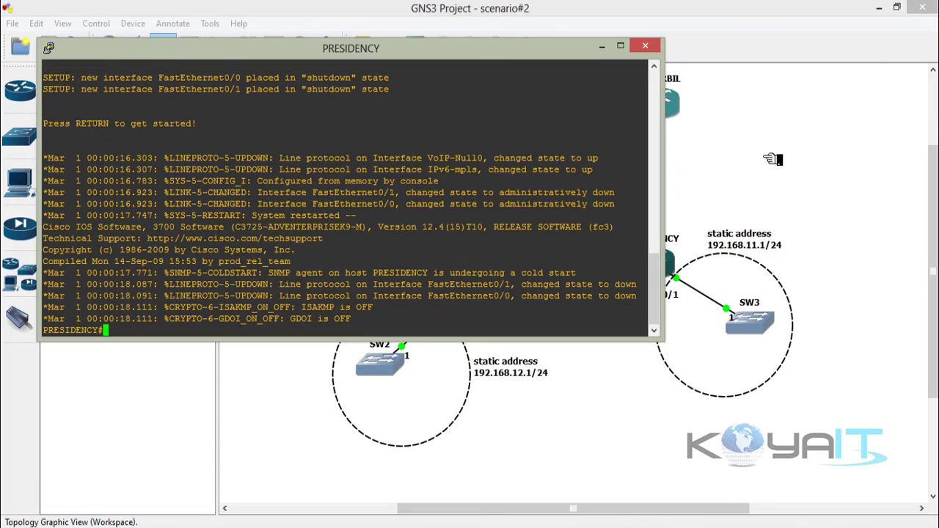
drag(463, 51, 383, 101)
drag(261, 106, 285, 94)
drag(584, 181, 287, 191)
drag(169, 76, 299, 65)
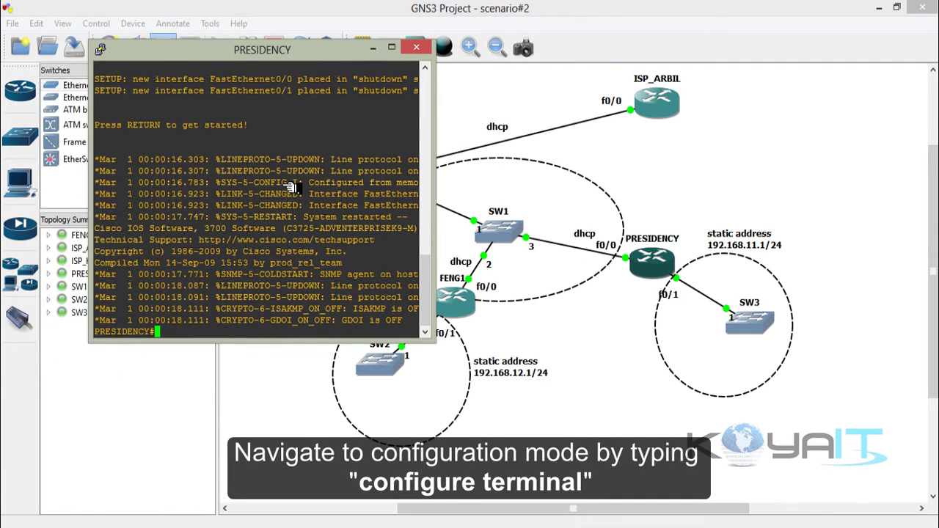
- Enter global configuration mode on the PRESIDENCY router with configure terminal
text(config)
key(Tab)
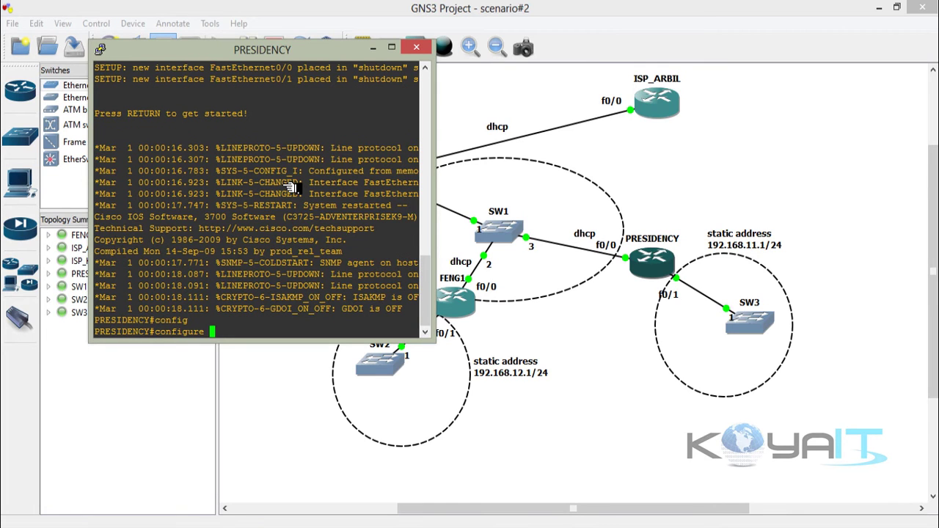
text(ter)
key(Tab)
key(Return)
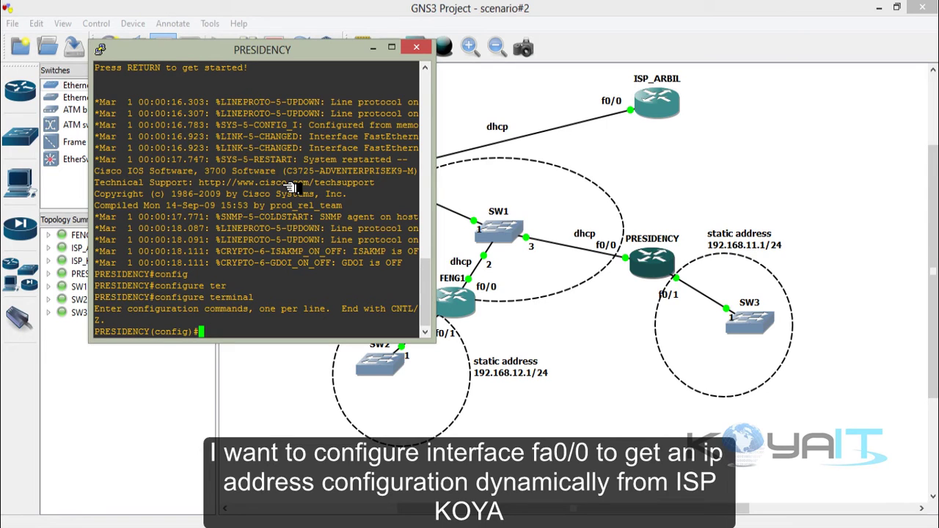
- Enter interface fa0/0 of PRESIDENCY and bring it up with no shutdown
text(inte)
key(Tab)
text(fa)
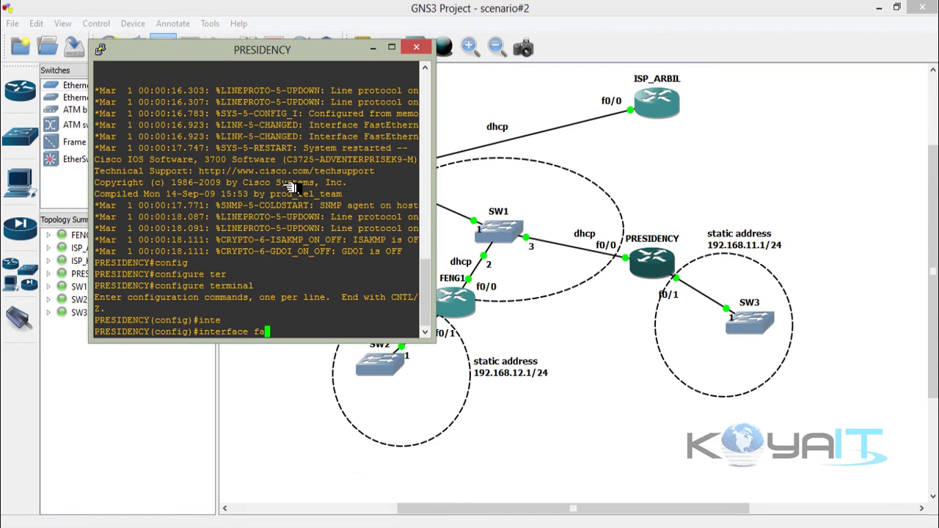
text(0/0)
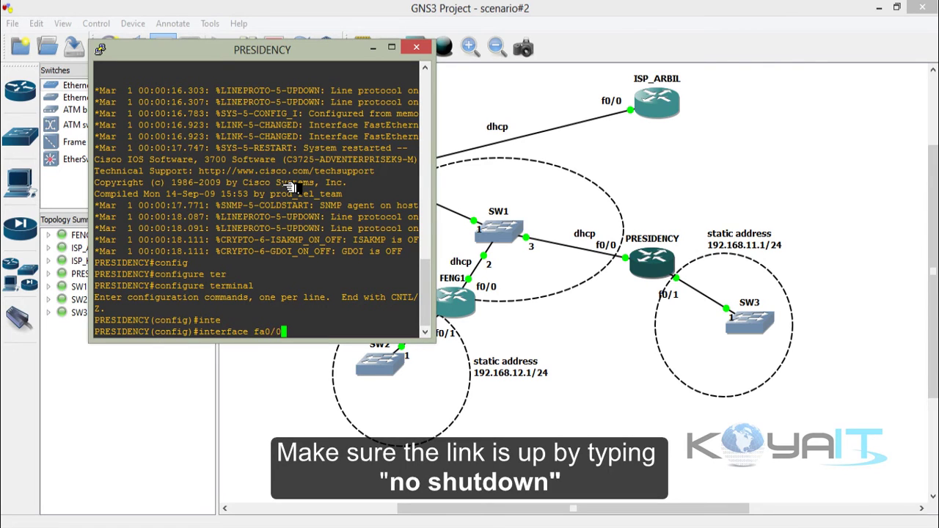
key(Return)
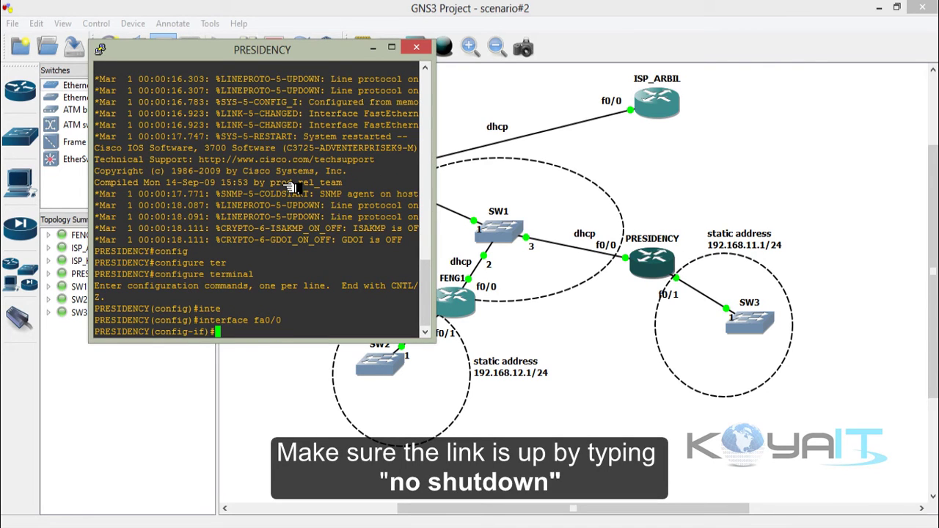
text(no shutdown)
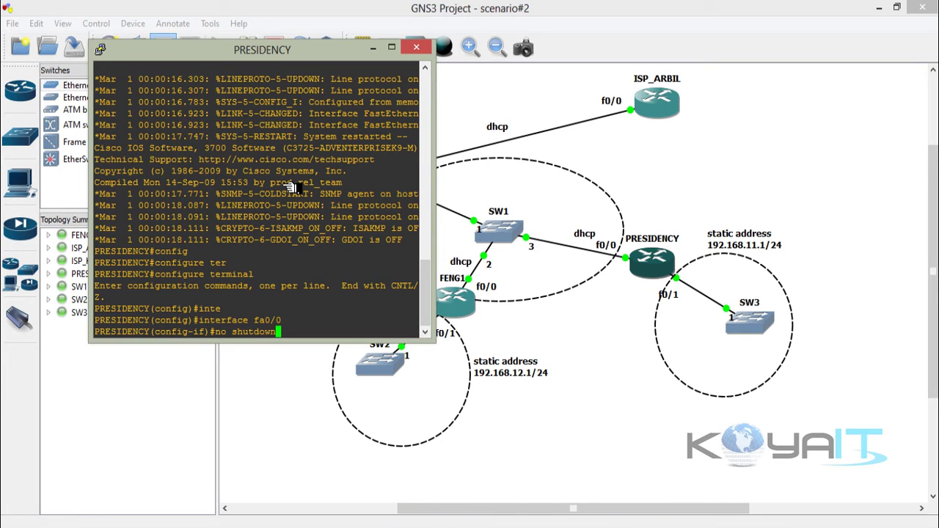
key(Return)
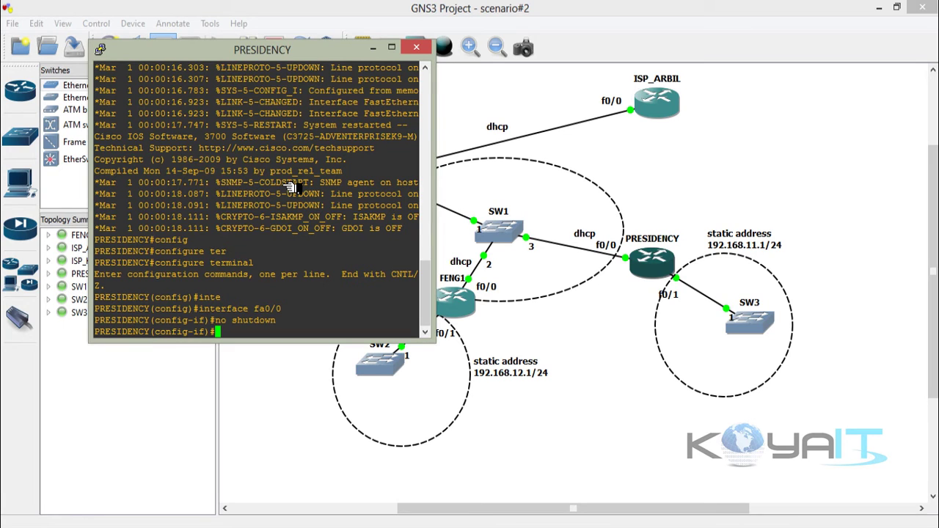
- Set interface fa0/0 to obtain its IP address by DHCP and check the assigned address in the enlarged console
text(ip ad)
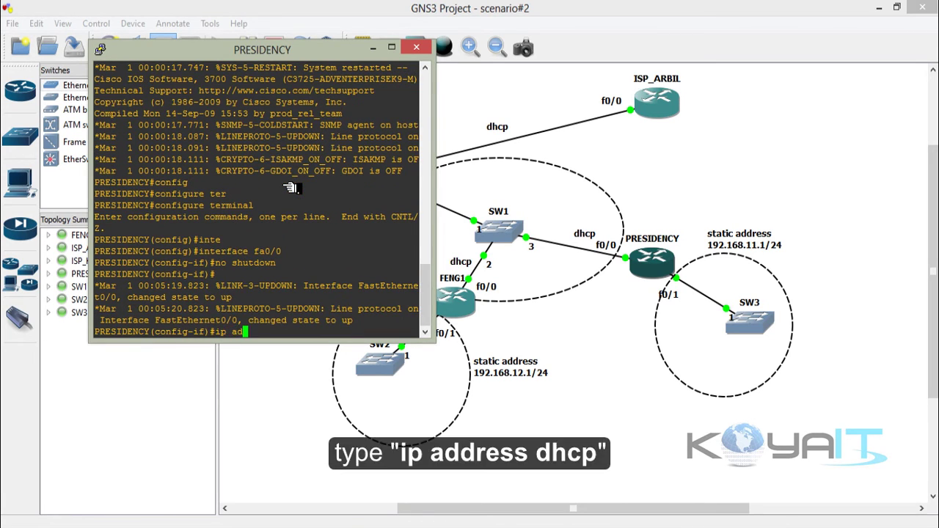
text(dress dhcp)
key(Return)
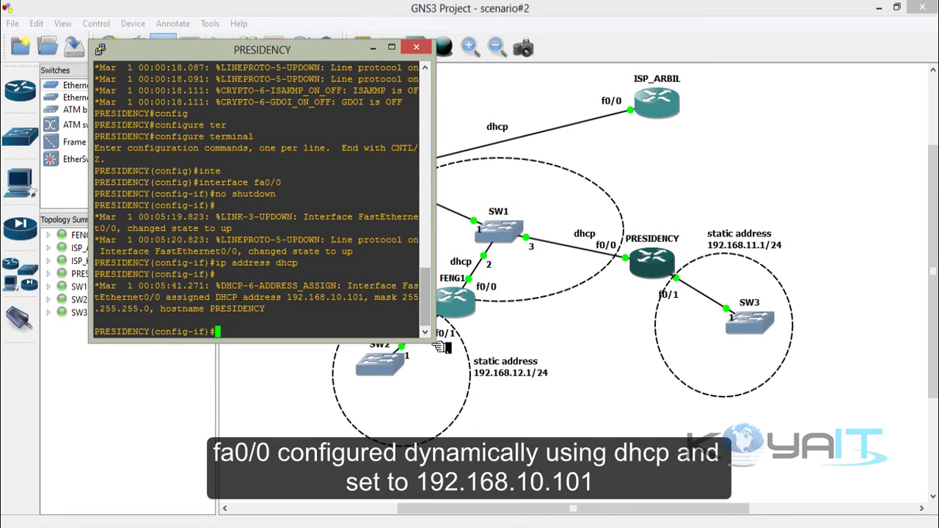
drag(435, 342, 490, 361)
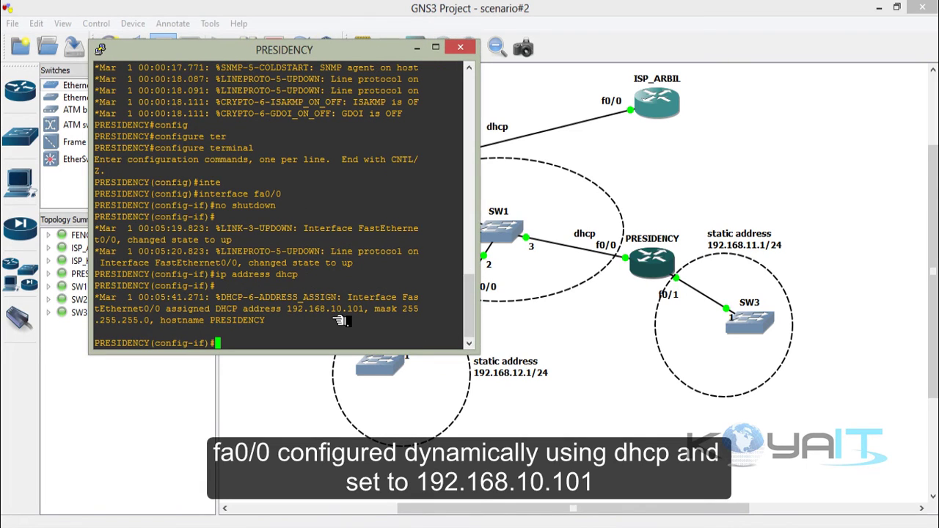
drag(371, 319, 250, 320)
click(258, 345)
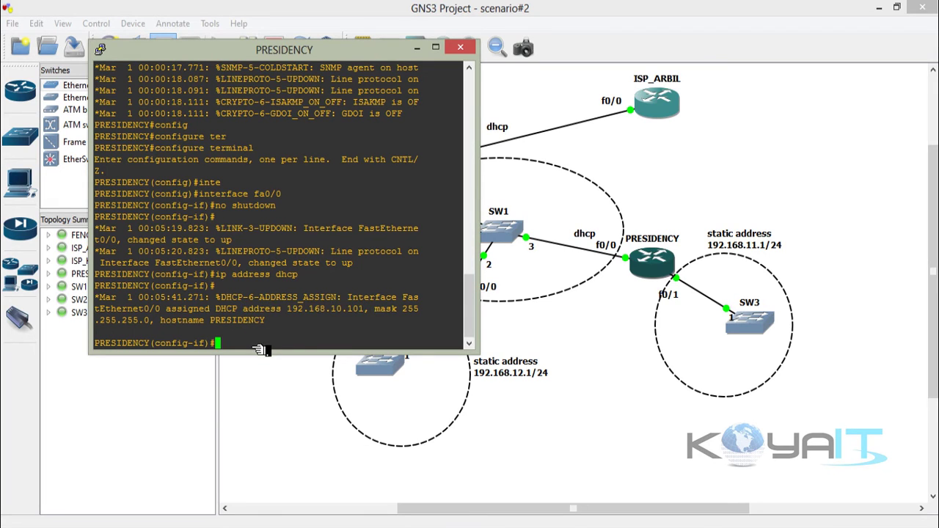
- Leave the fa0/0 configuration on PRESIDENCY and enter interface fa0/1
text(if)#e)
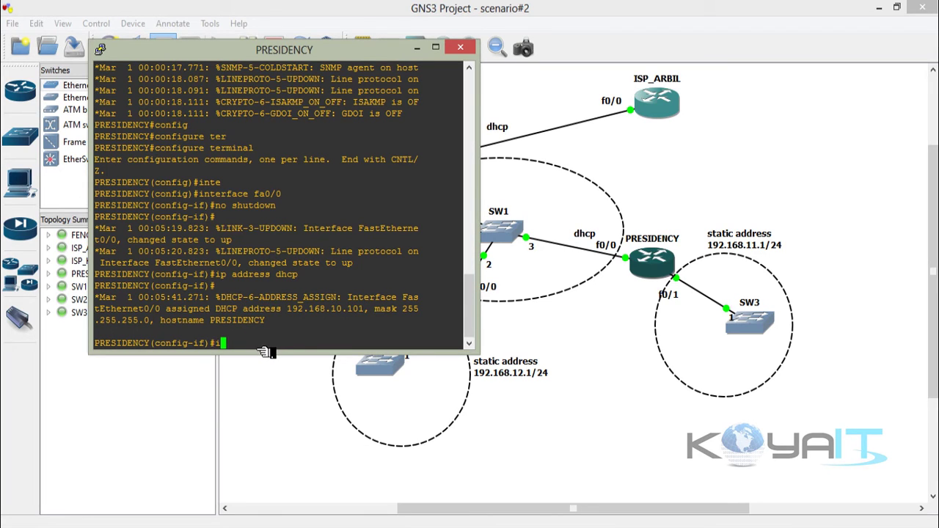
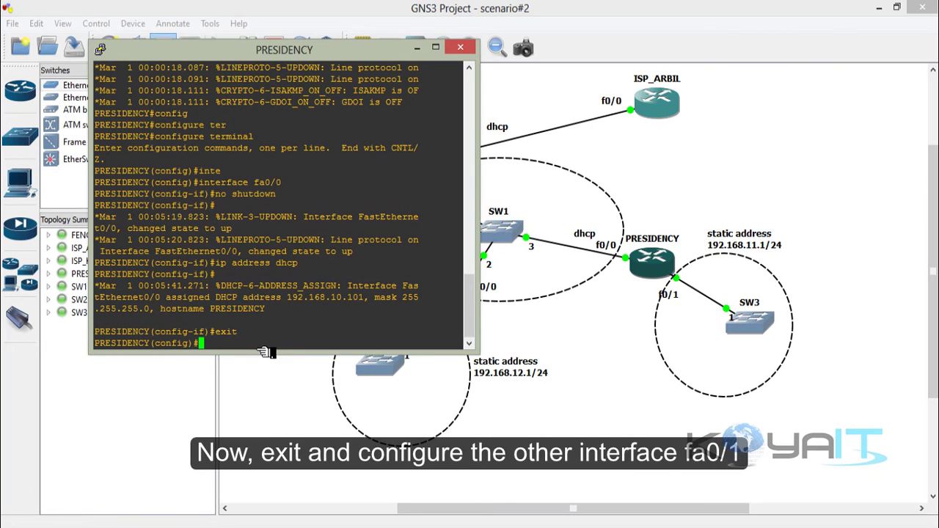
key(Tab)
text(fa0/1)
key(Return)
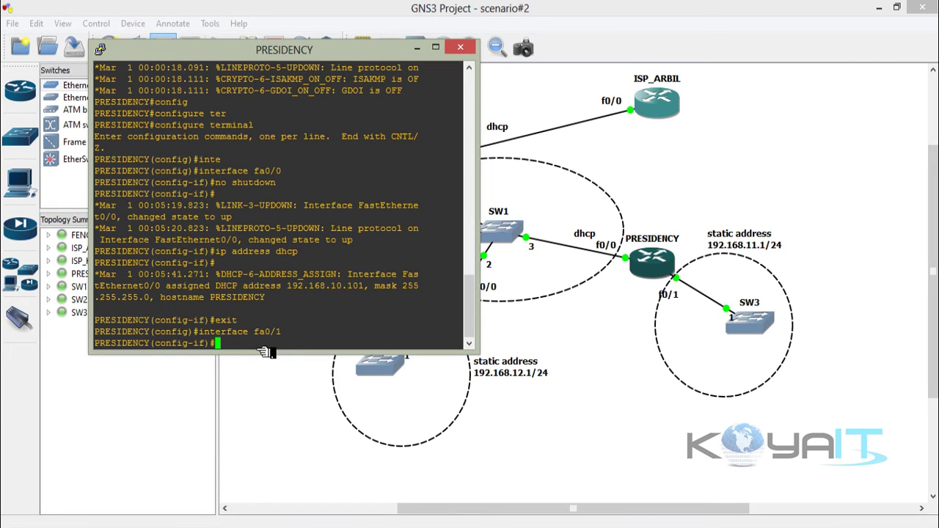
- Assign the static IP address 192.168.11.1 with mask 255.255.255.0 to PRESIDENCY's fa0/1 interface
text(ip address)
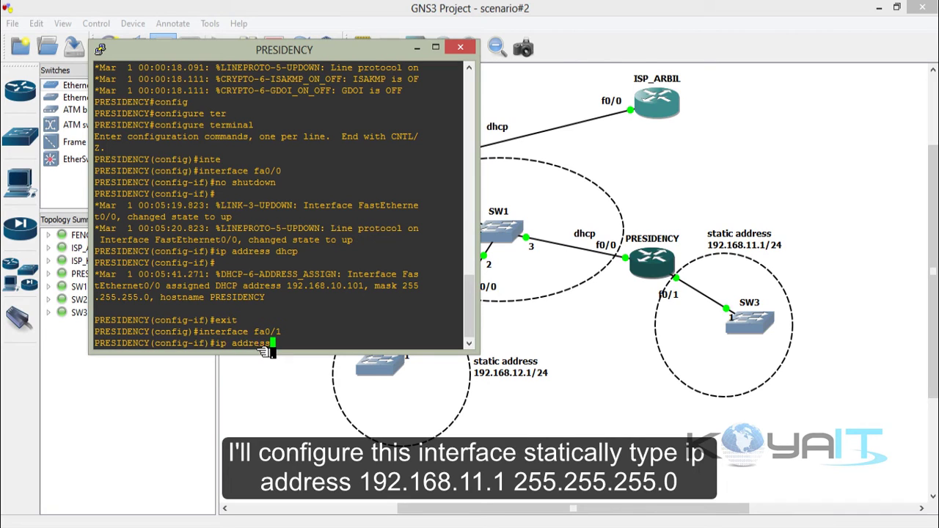
text( 192.1)
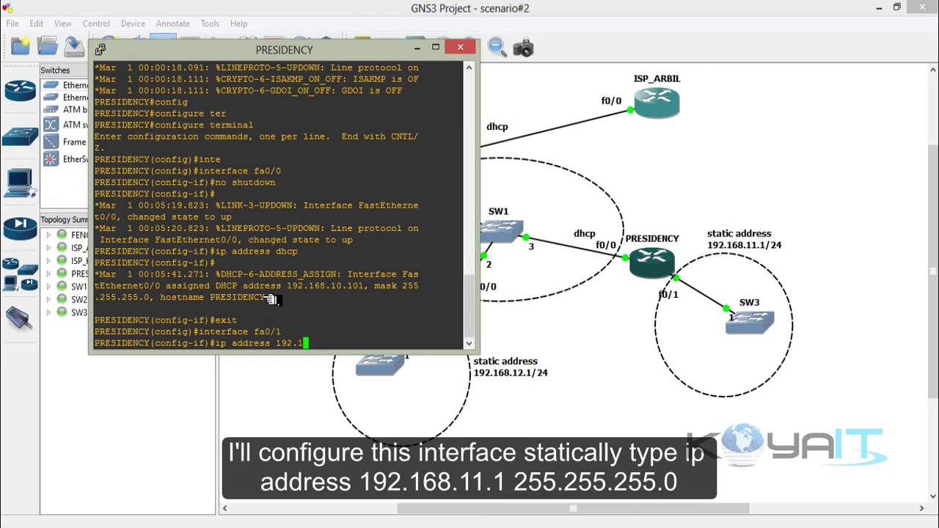
text(68.11.1 255.255.255.0)
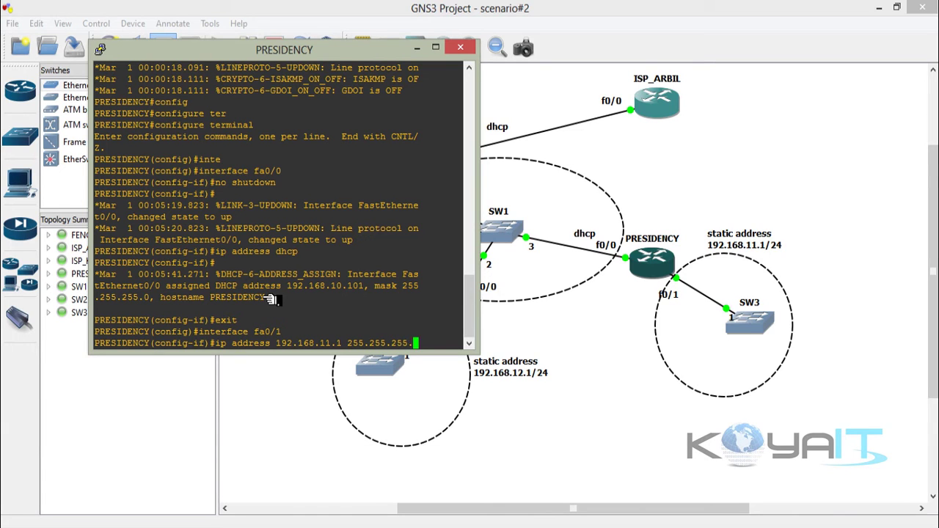
key(Return)
- Bring up interface fa0/1 with no shutdown and exit to global configuration mode
text(no s)
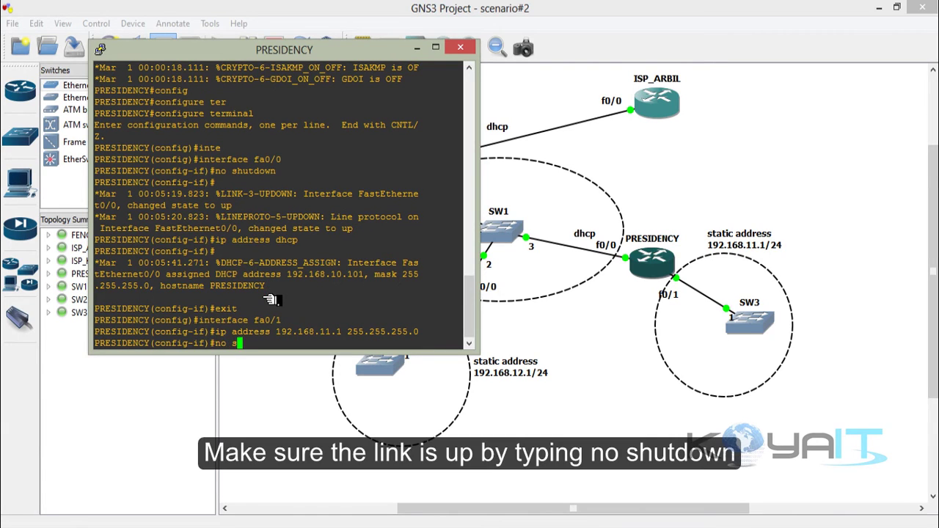
text(hu)
key(Tab)
key(Return)
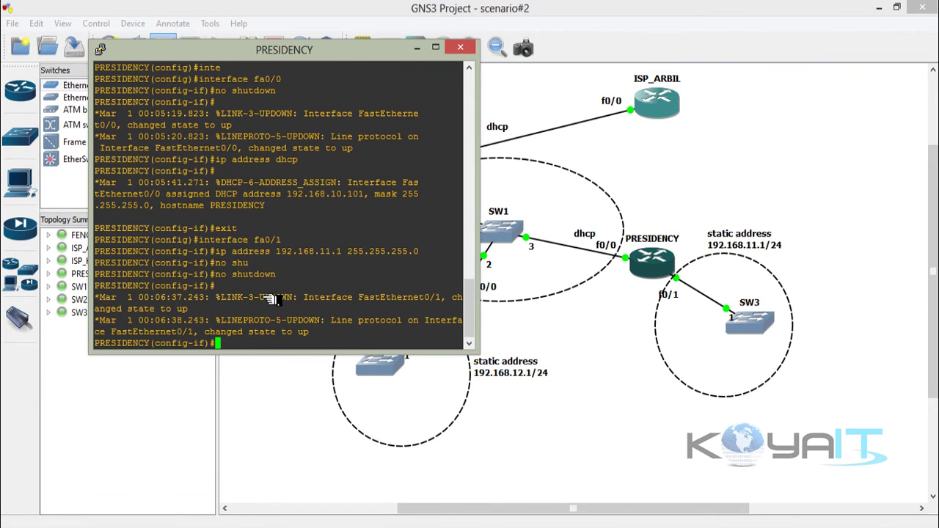
text(exit)
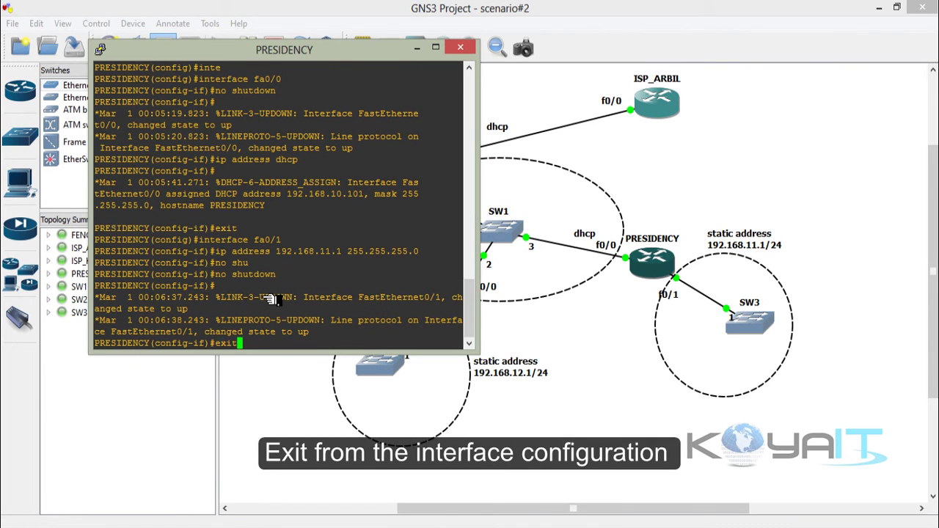
key(Return)
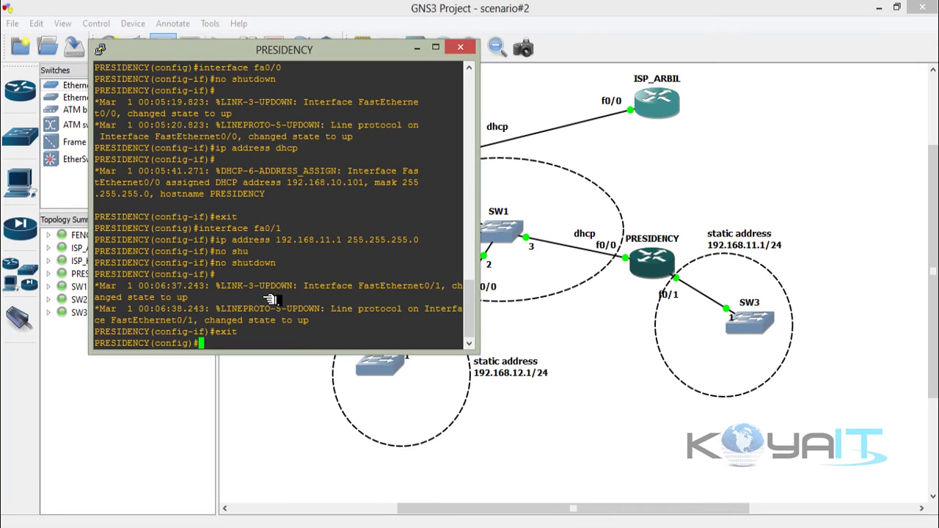
- Create a DHCP pool named PRESIDENCY for network 192.168.11.0 with mask 255.255.255.0
text(i)
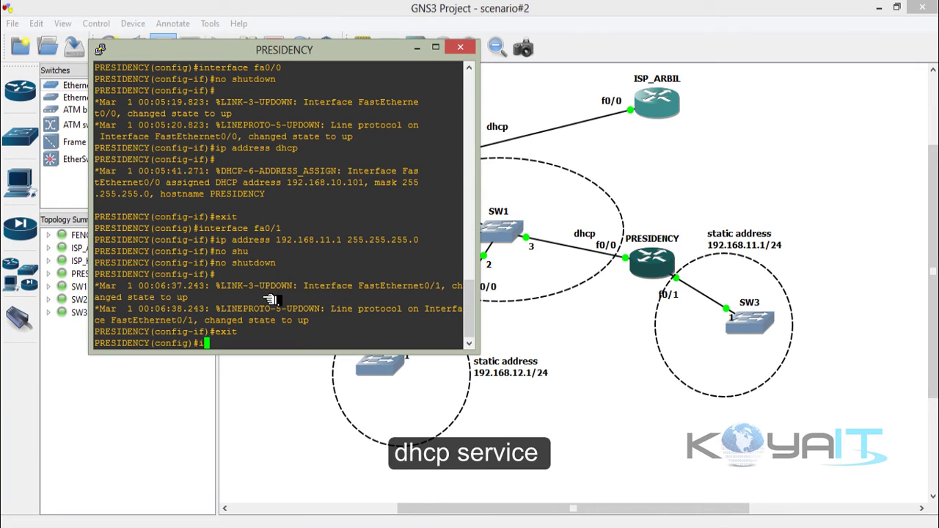
text(p dhcp )
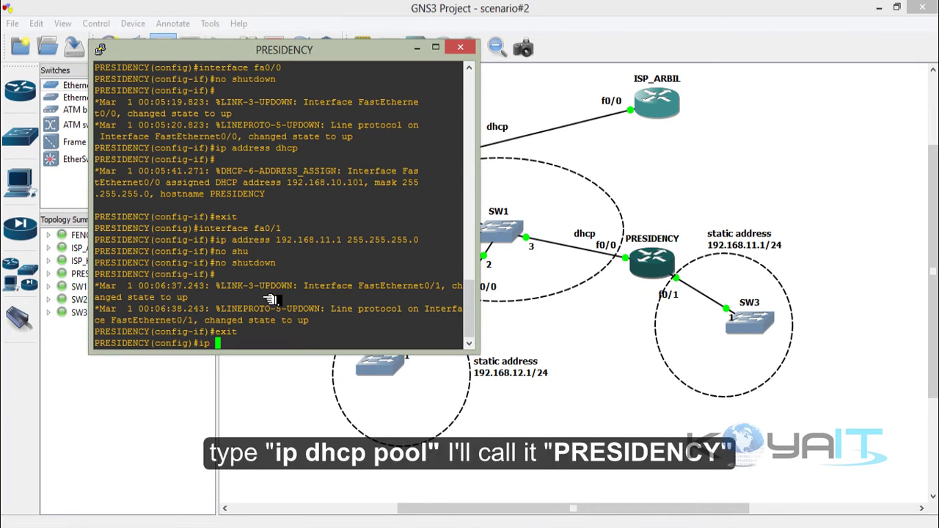
text(pool PRESIDENCY)
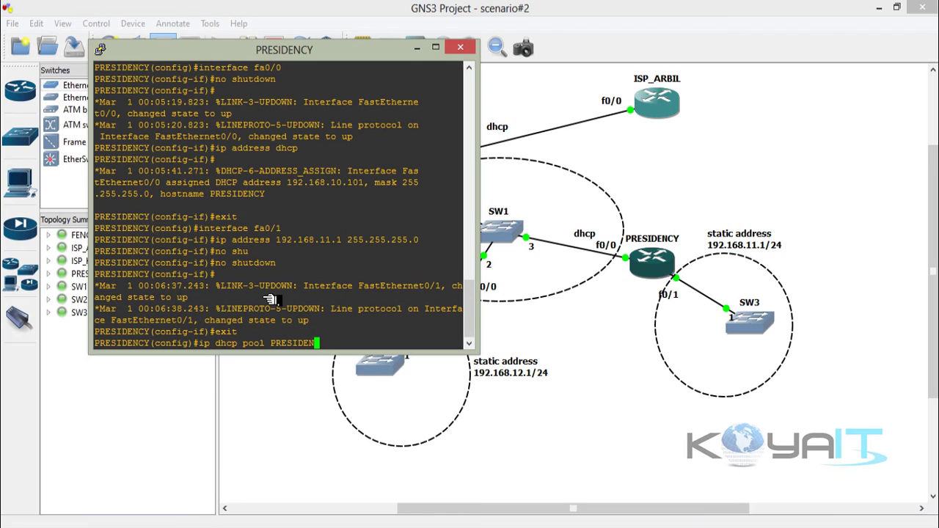
key(Return)
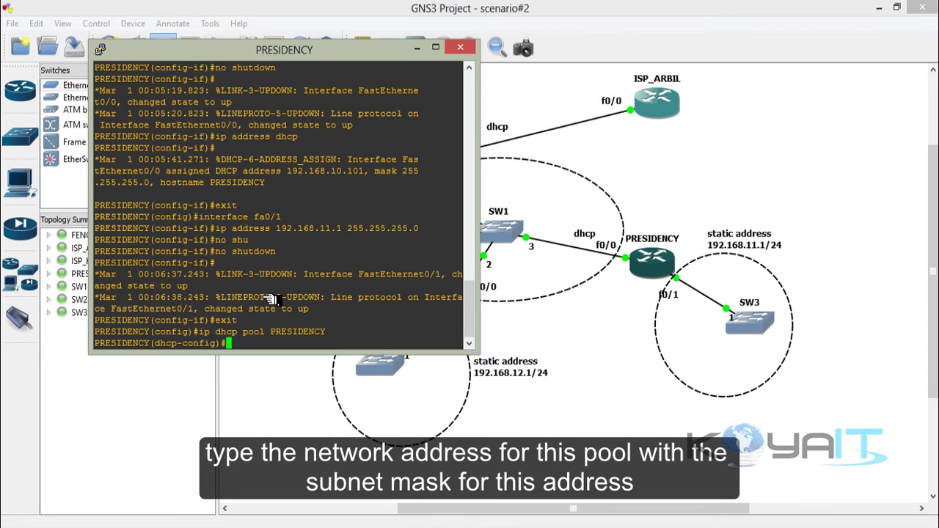
text(network 192.168.11.0 255.2)
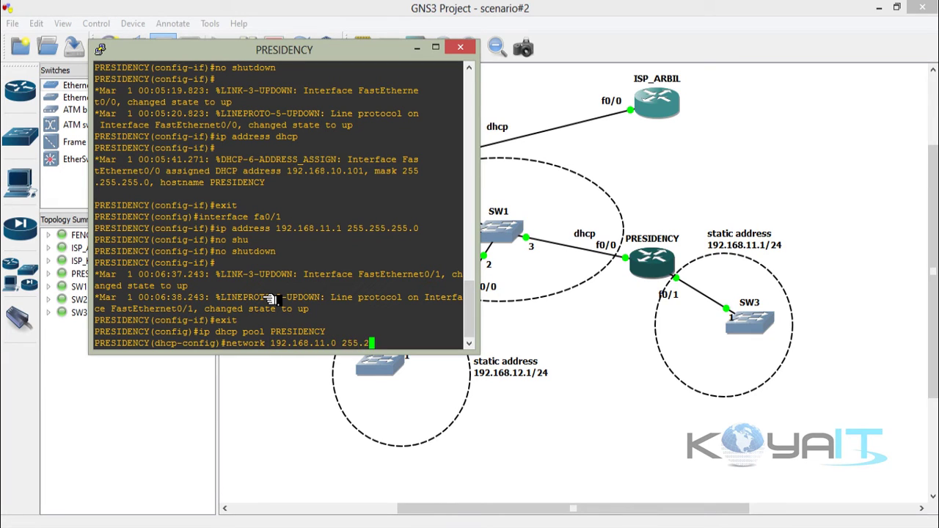
text(55.255.0)
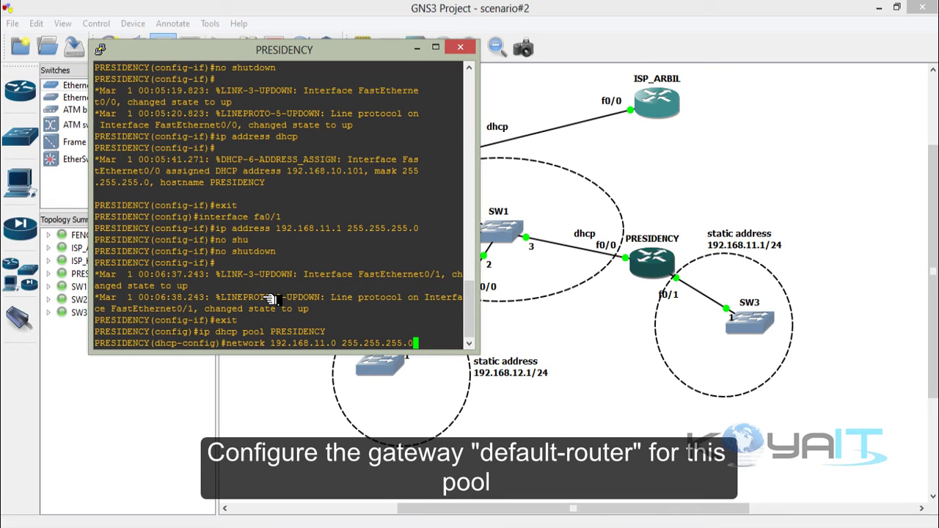
key(Return)
- Set the default router of the PRESIDENCY DHCP pool to 192.168.11.1
text(dns)
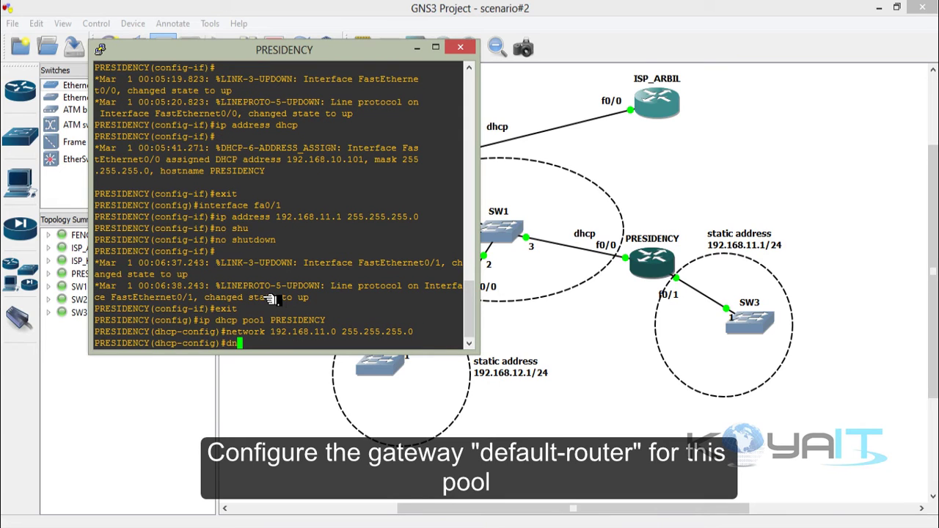
key(BackSpace)
key(BackSpace)
key(BackSpace)
text(default-rout)
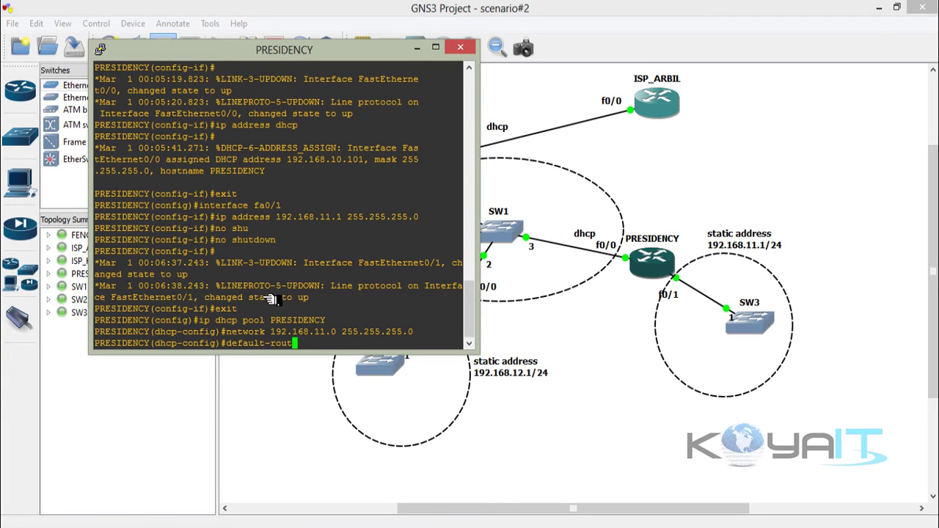
text(er 192.168.11.1)
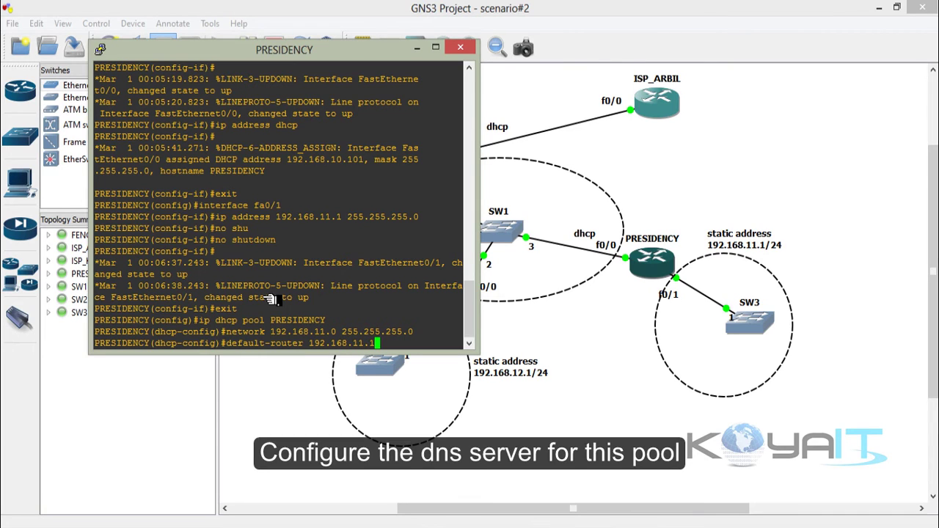
key(Return)
- Set the DNS server of the PRESIDENCY DHCP pool to 8.8.8.8
text(dns)
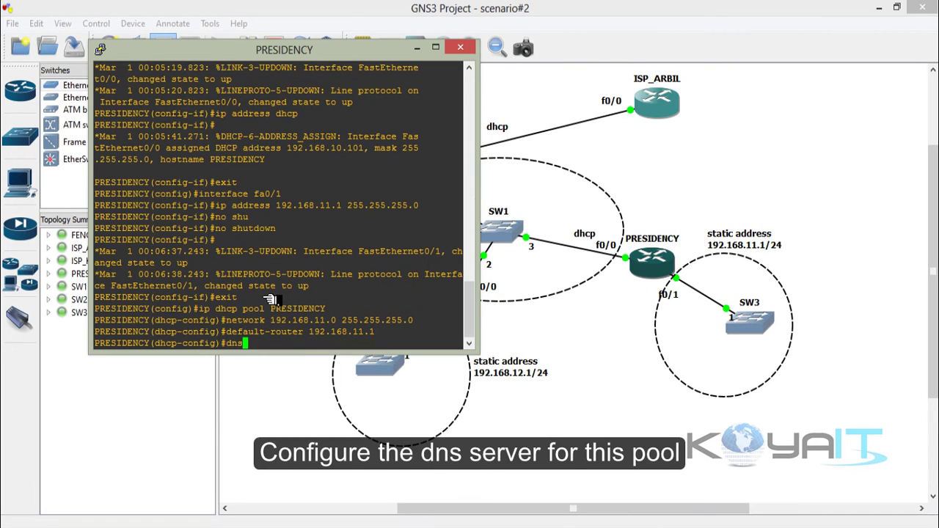
text(-server 8.8.8)
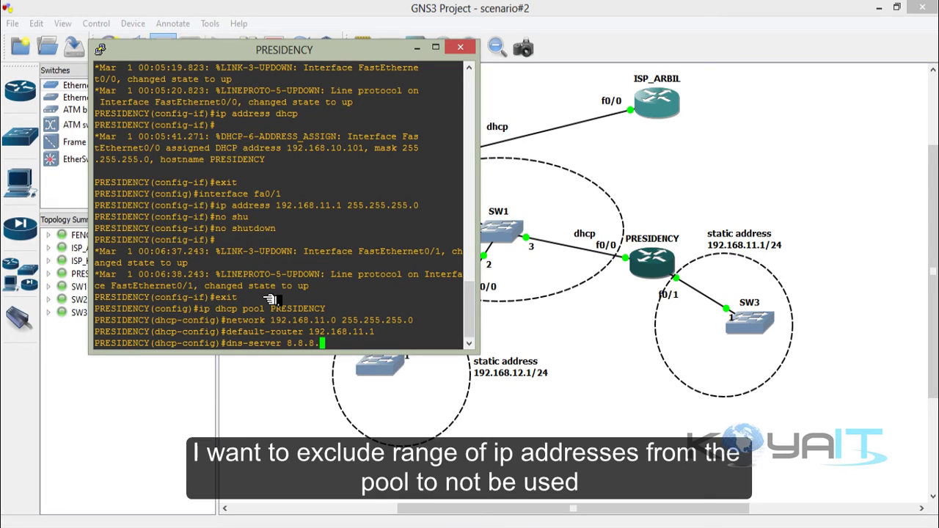
text(.8)
key(Return)
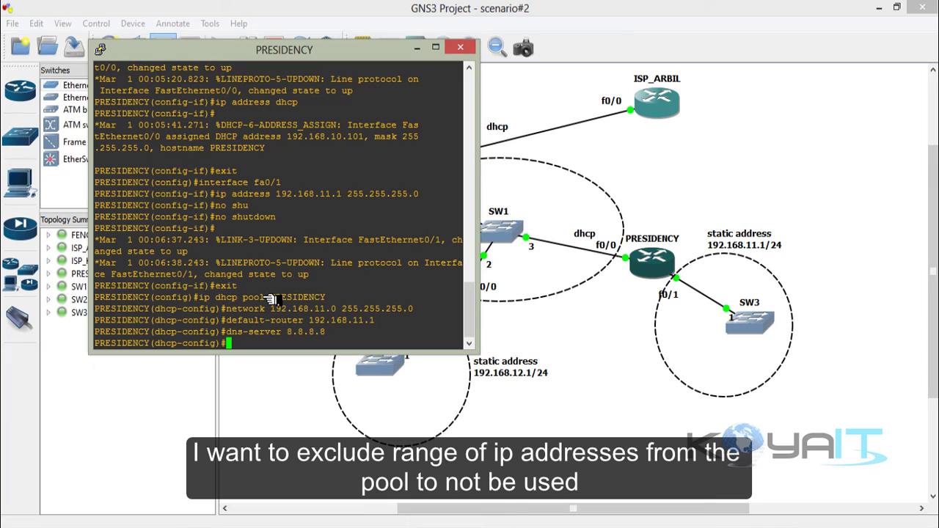
- Exclude addresses 192.168.11.1 through 192.168.11.100 from DHCP and exit configuration mode on PRESIDENCY
text(ip dhcp ex)
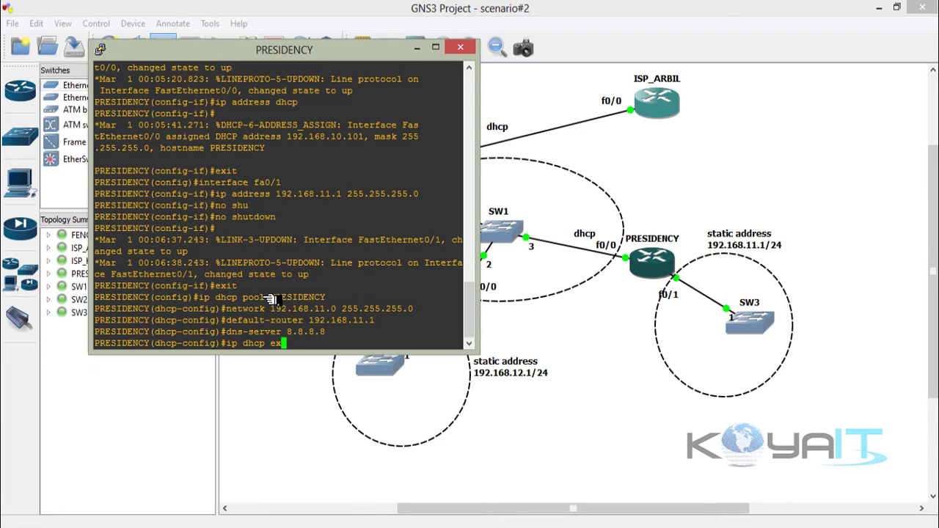
text(cluded)
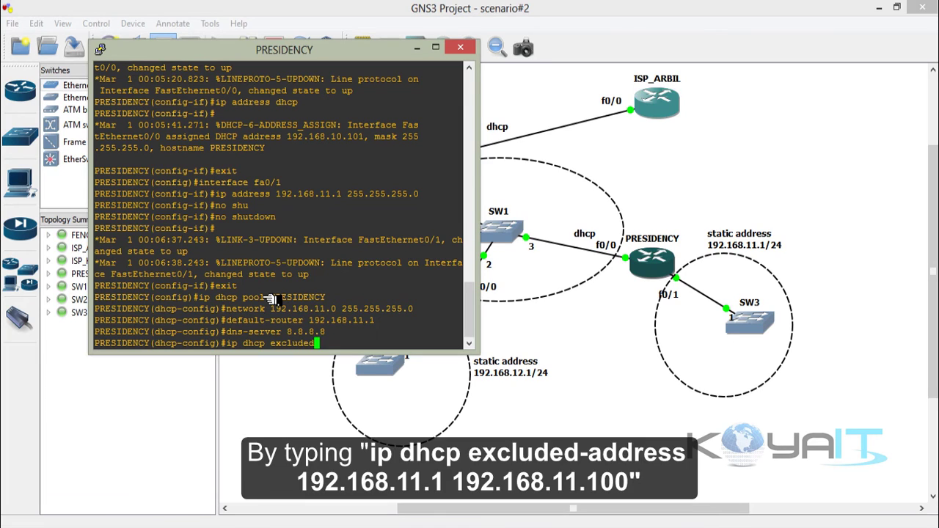
text(-address 192.168.11.1 192.168)
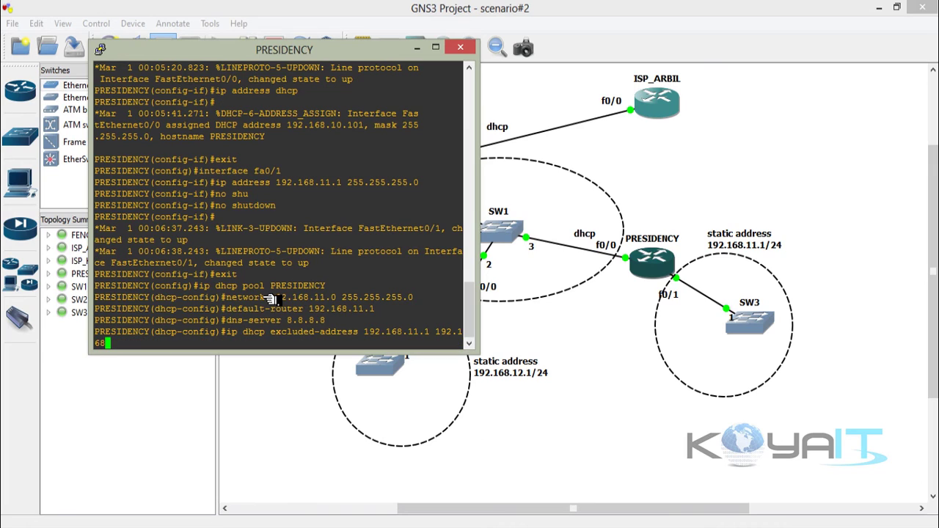
text(.11.100)
key(Return)
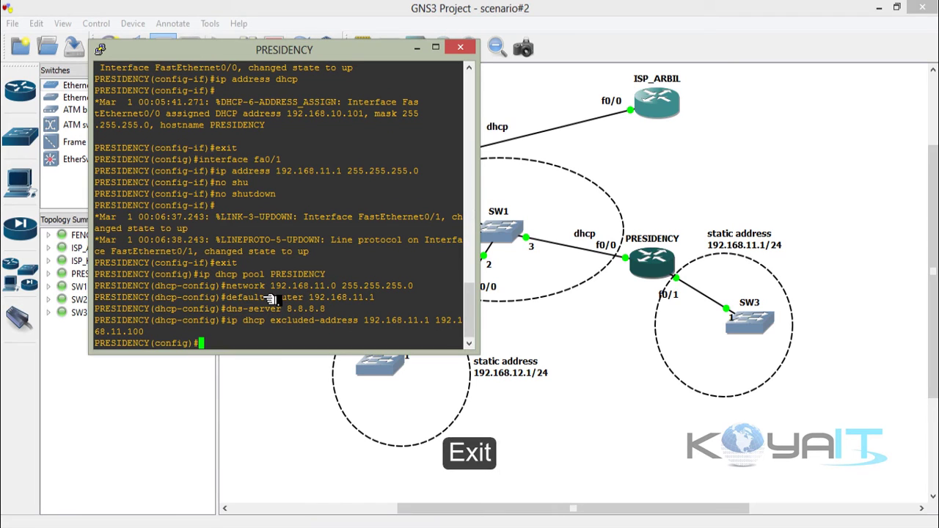
text(exit)
key(Return)
- Run show ip interface brief on PRESIDENCY and check the address, method and status of FastEthernet0/0 and FastEthernet0/1
text(show ip interface br)
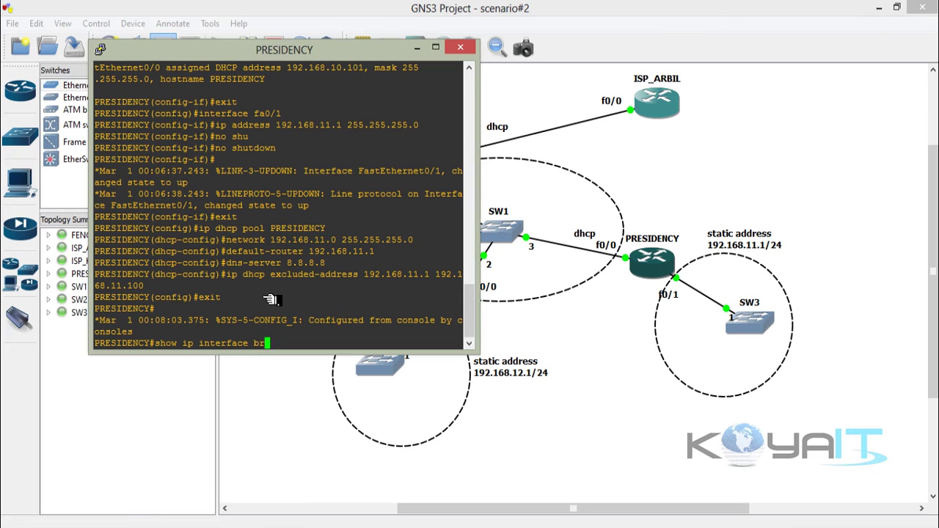
text(ief)
key(Return)
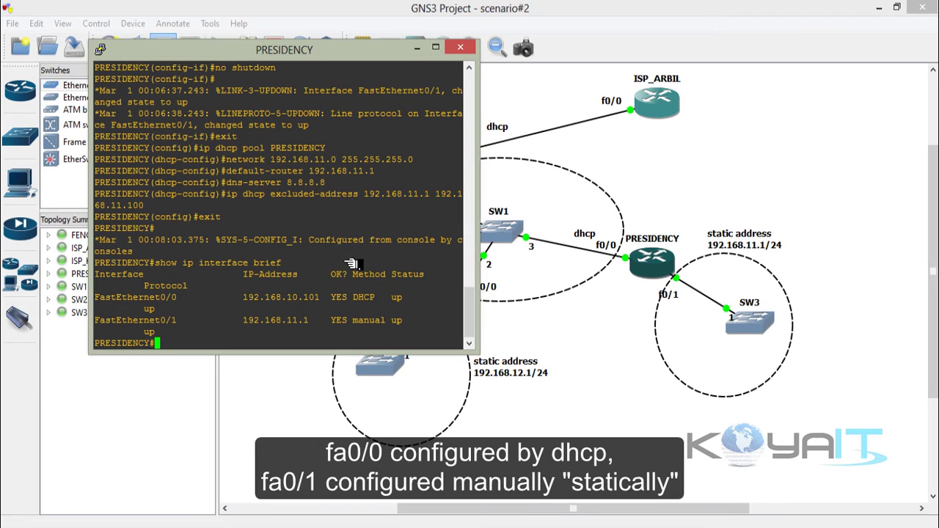
drag(408, 301, 116, 314)
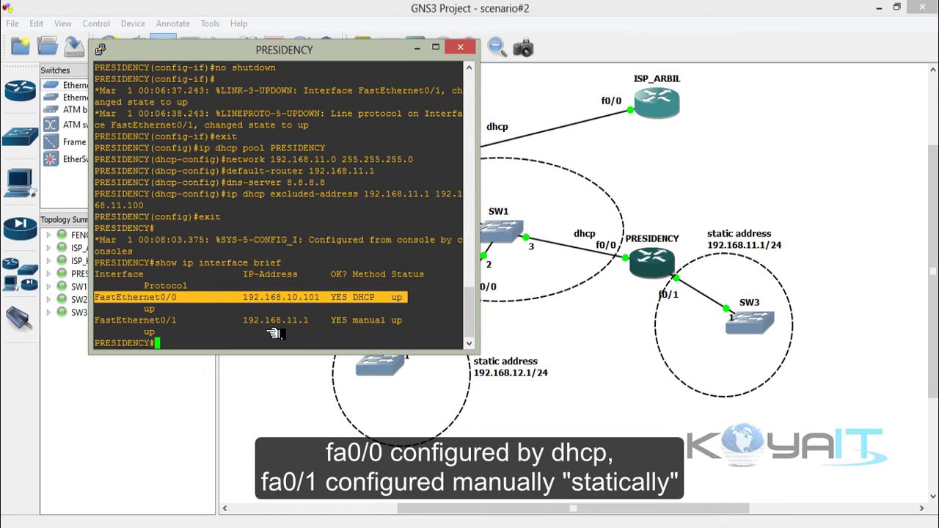
drag(410, 327, 105, 329)
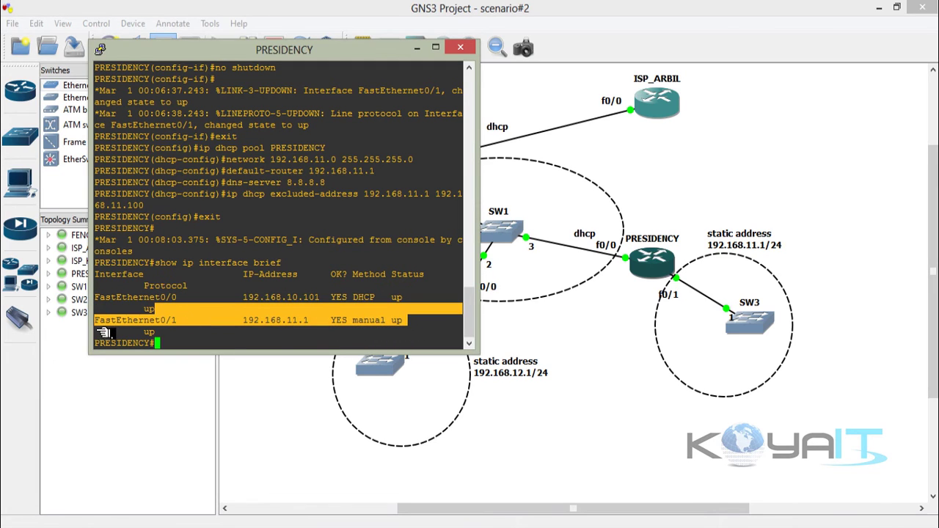
double_click(366, 326)
click(369, 324)
- Exit the PRESIDENCY router session and close its console window
text(exit)
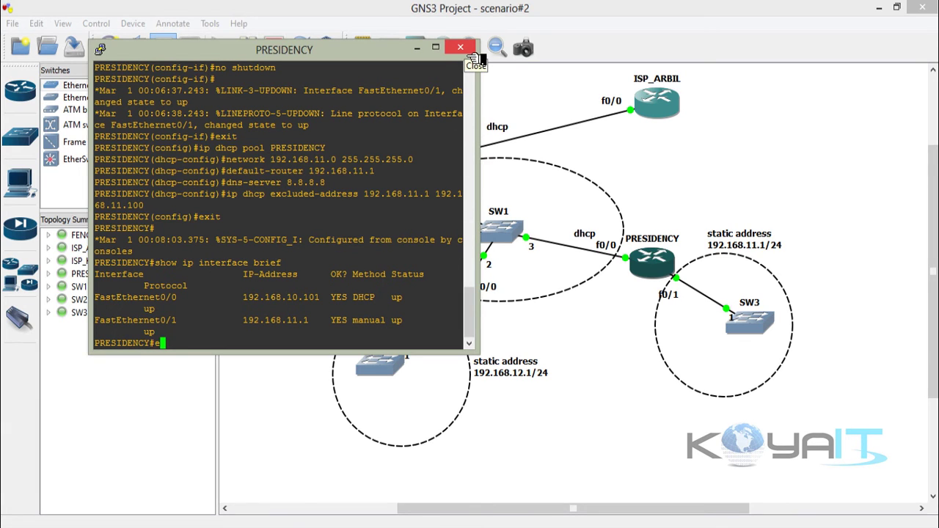
key(Return)
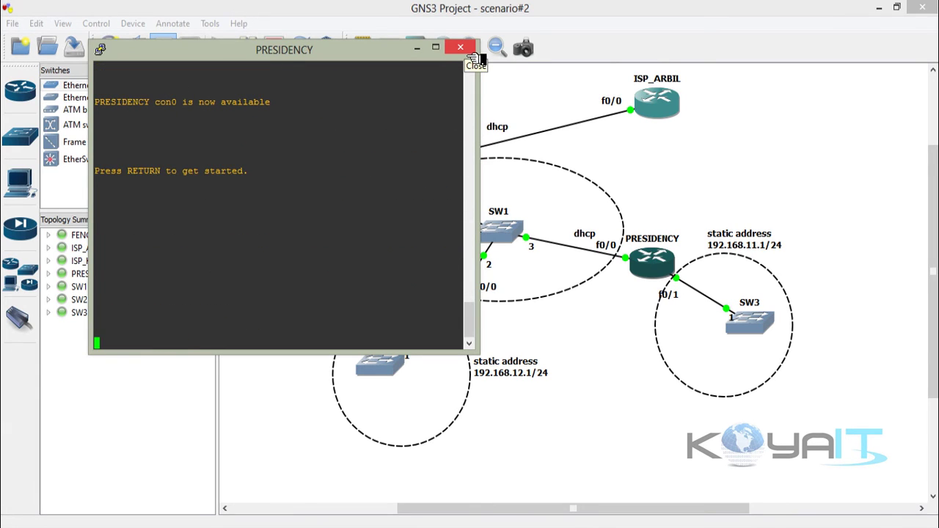
click(462, 49)
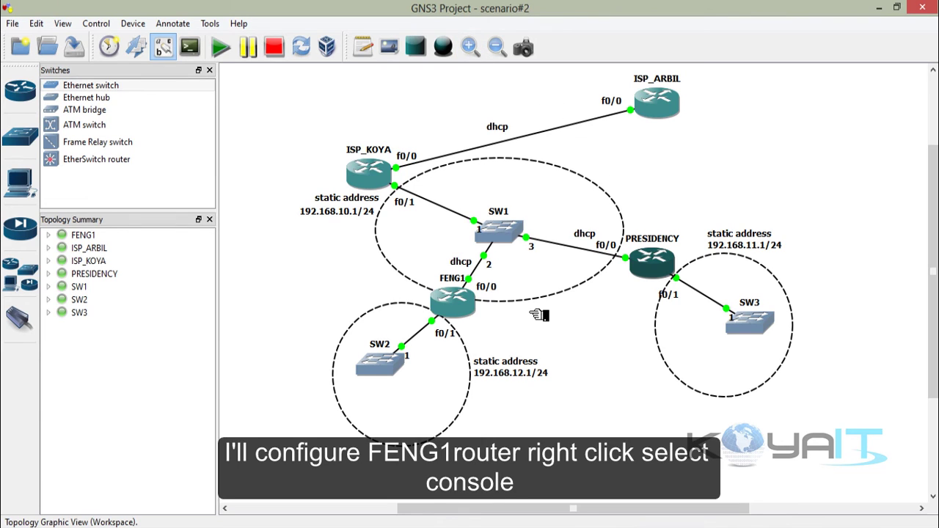
- Open the console of the FENG1 router
right_click(477, 313)
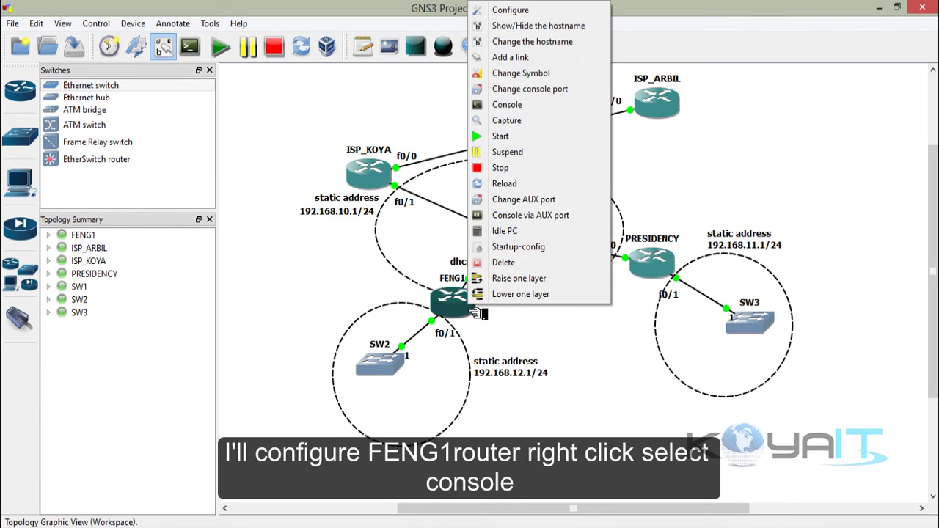
click(549, 109)
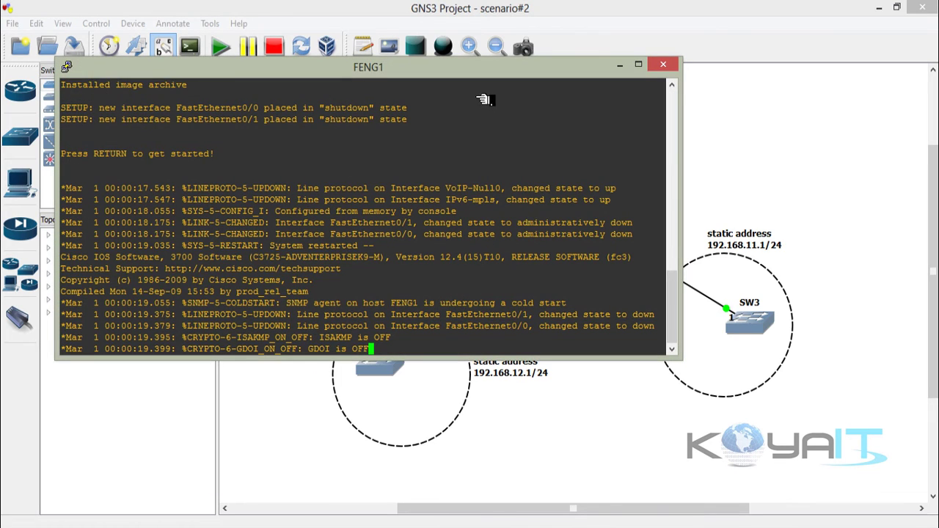
- Move the FENG1 console window clear of the topology labels and enter global configuration mode on the router
key(Return)
drag(470, 84, 713, 71)
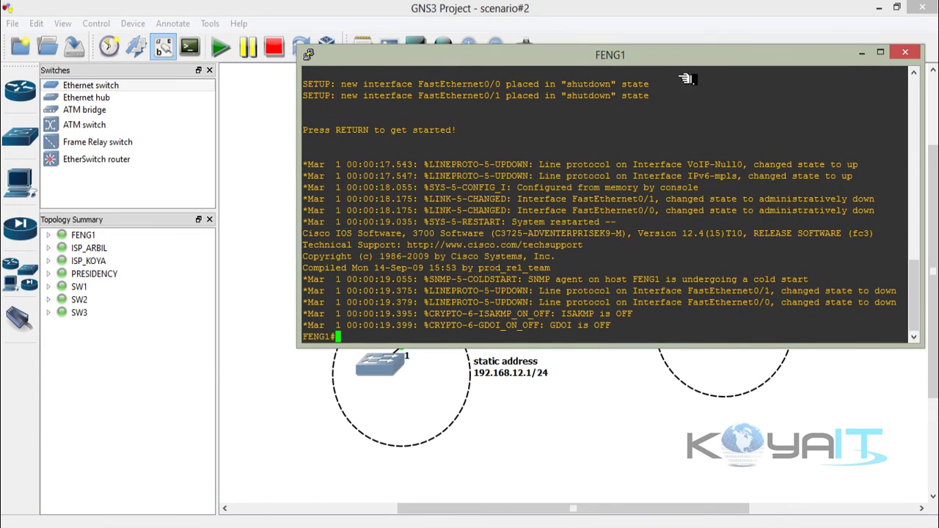
drag(308, 149, 630, 153)
text(conf)
key(Tab)
text(ter)
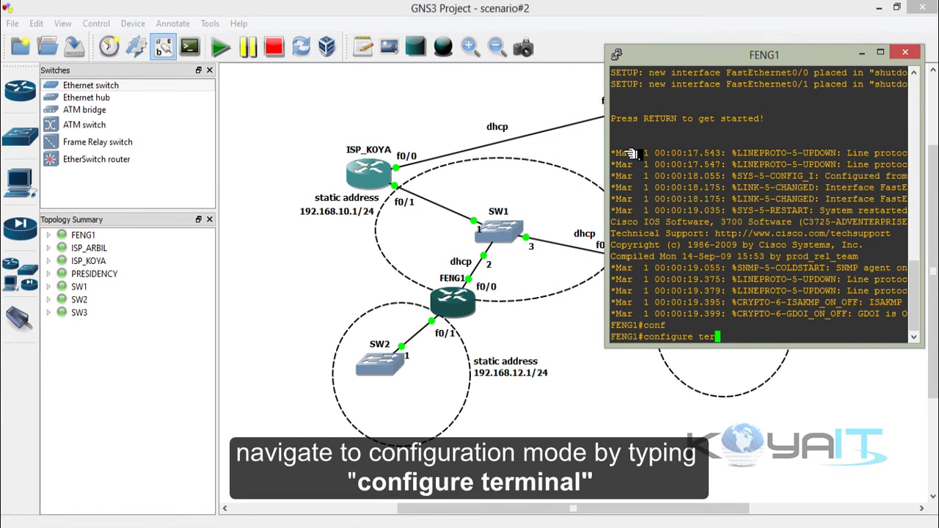
key(Tab)
key(Return)
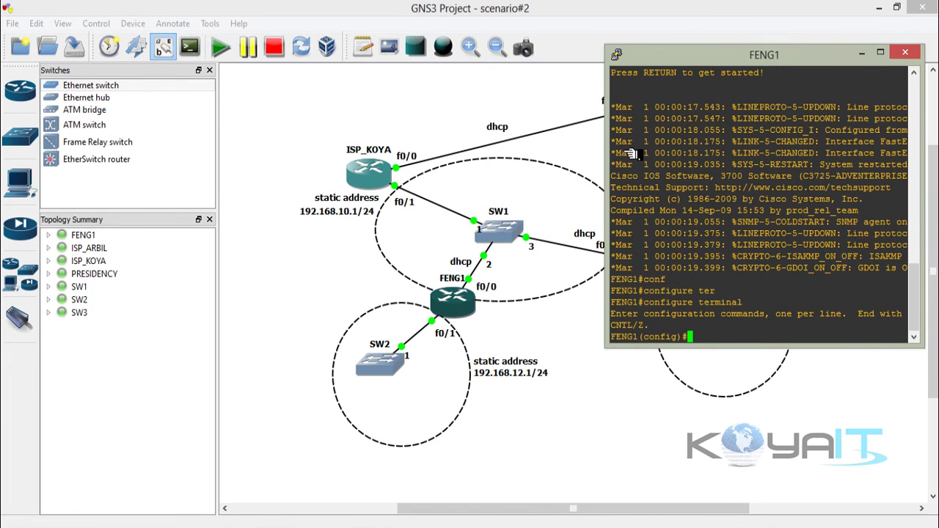
- Set interface fa0/0 on FENG1 to obtain its IP address through DHCP
text(inte)
key(Tab)
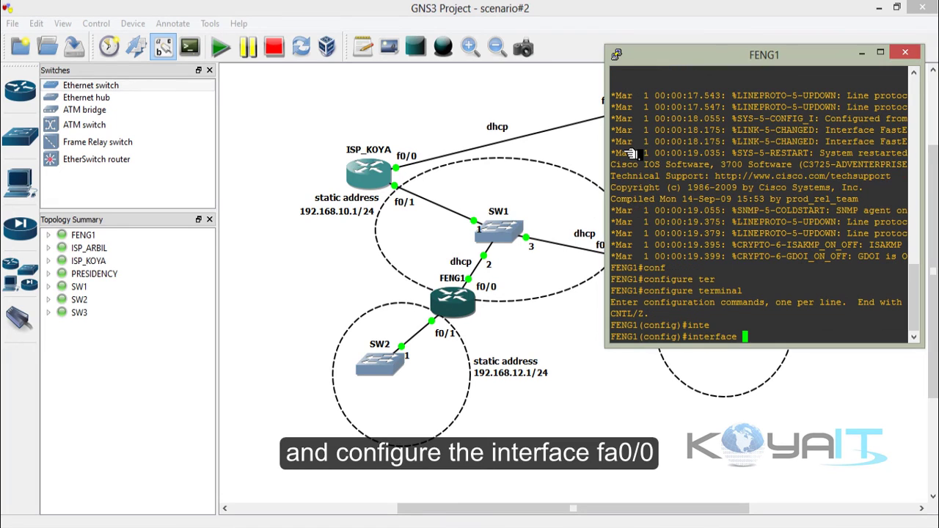
text(fa0/0)
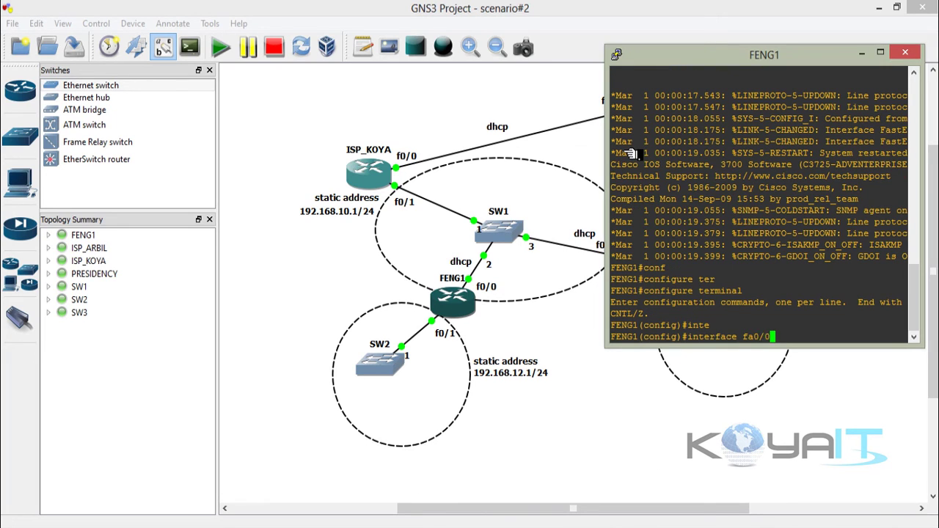
key(Return)
text(ip address dhcp)
key(Return)
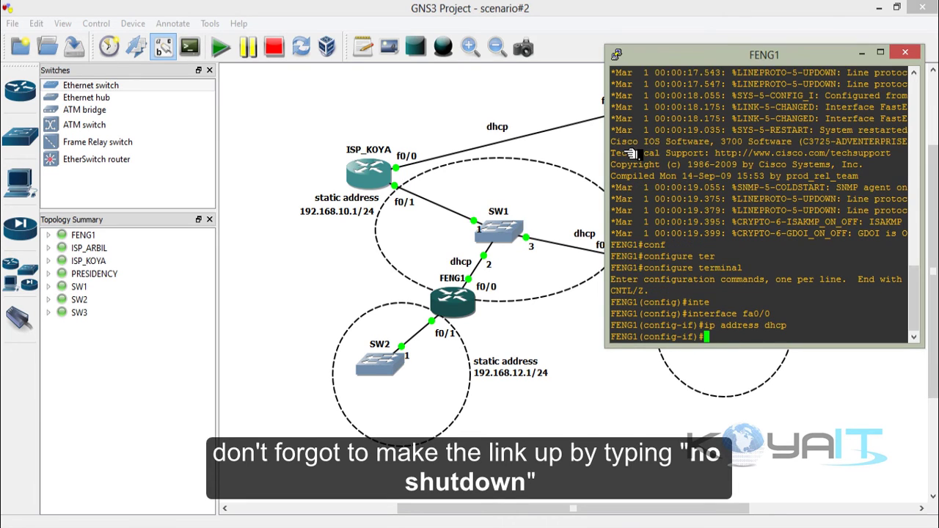
- Bring up fa0/0 with no shutdown and request its DHCP address again, leaving interface configuration when done
text(no shut)
key(Tab)
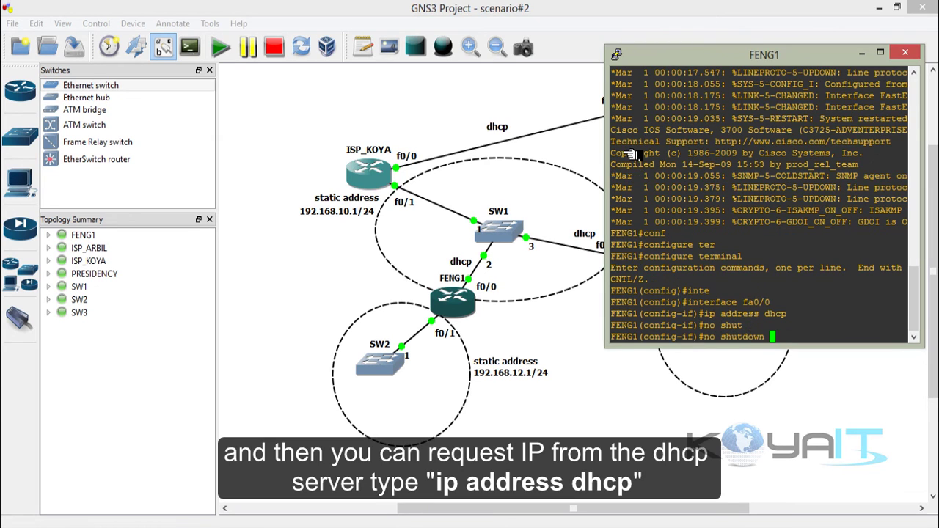
key(Return)
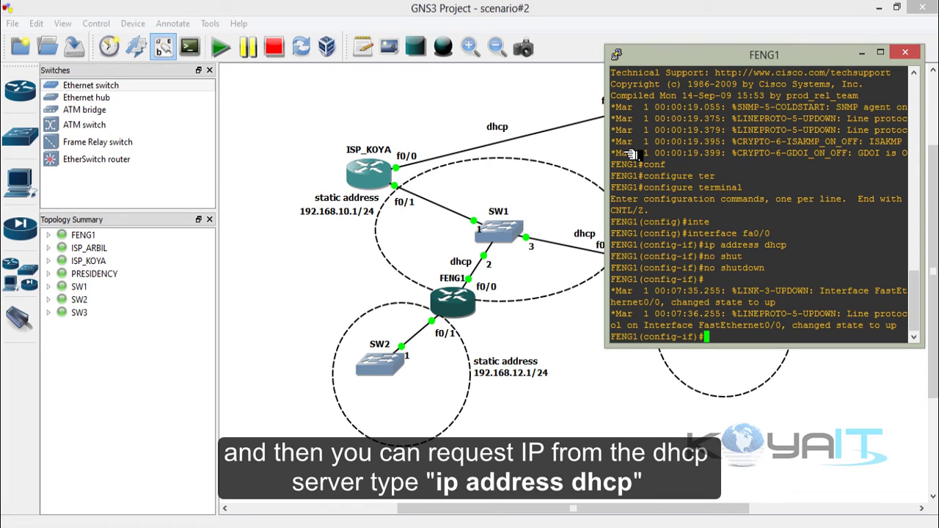
text(ip address dhcp)
key(Return)
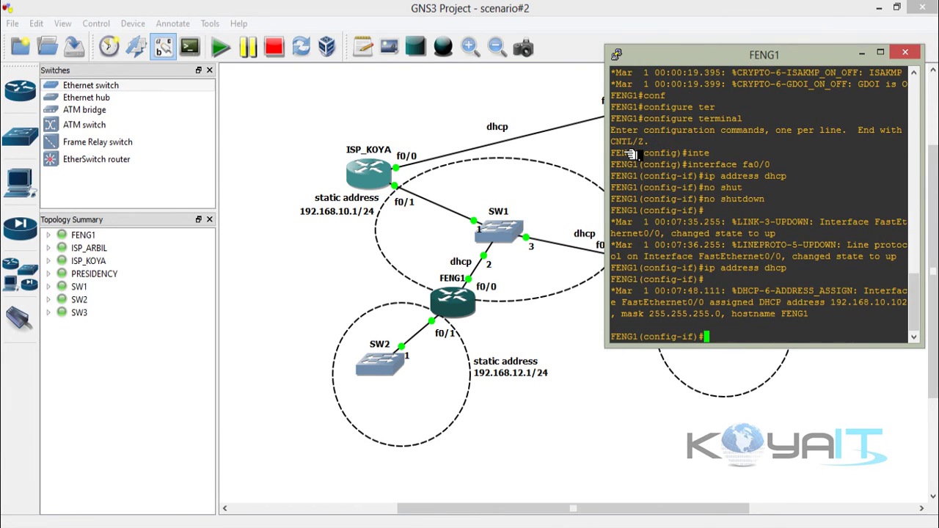
double_click(903, 304)
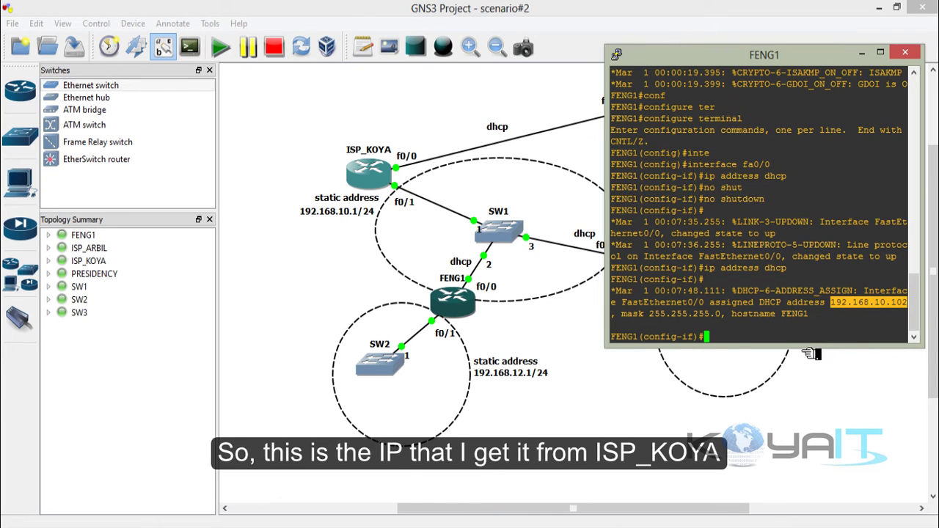
text(exit)
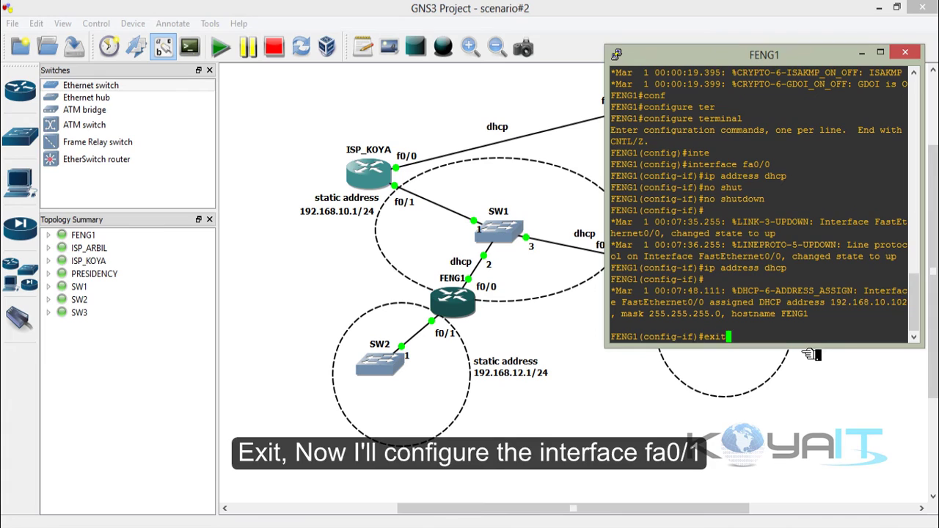
key(Return)
- Assign the static address 192.168.12.1 with mask 255.255.255.0 to interface fa0/1 on FENG1
text(intefa)
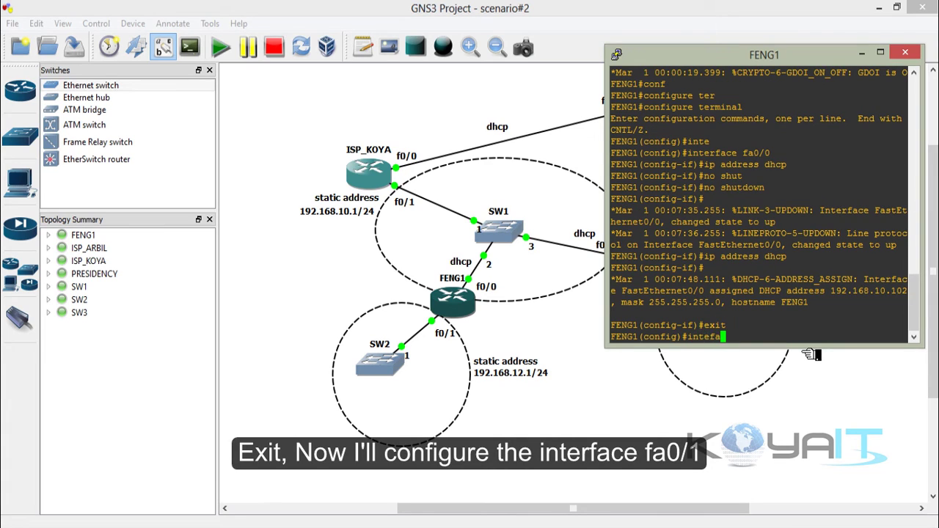
key(Tab)
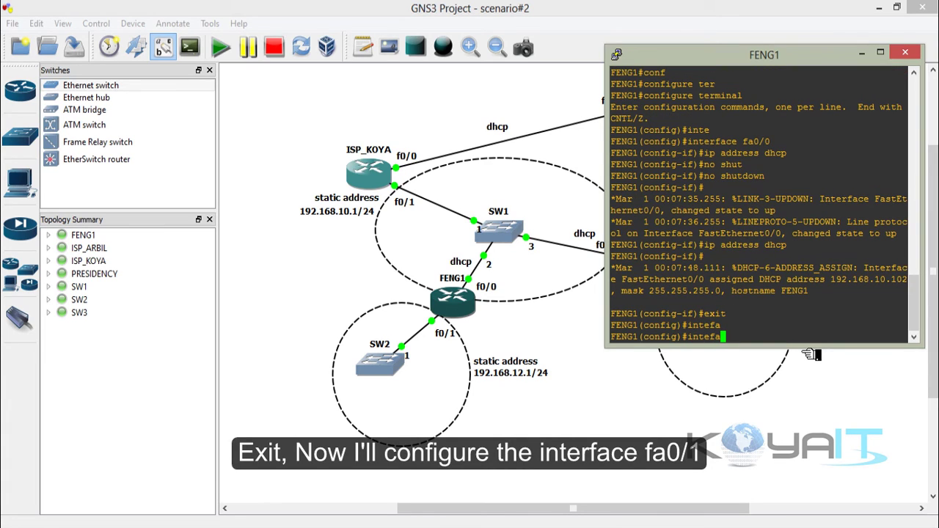
key(BackSpace)
key(BackSpace)
text(r)
key(Tab)
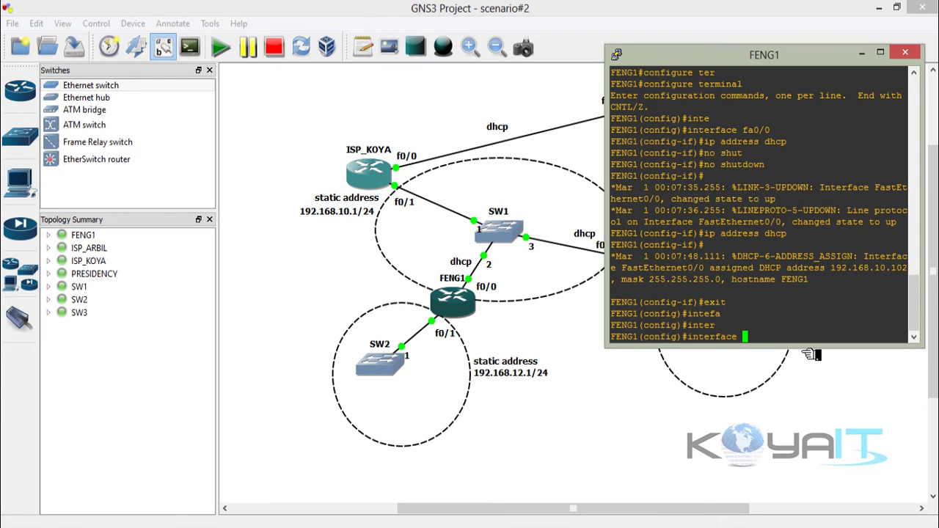
text(fa0/1)
key(Return)
text(ip )
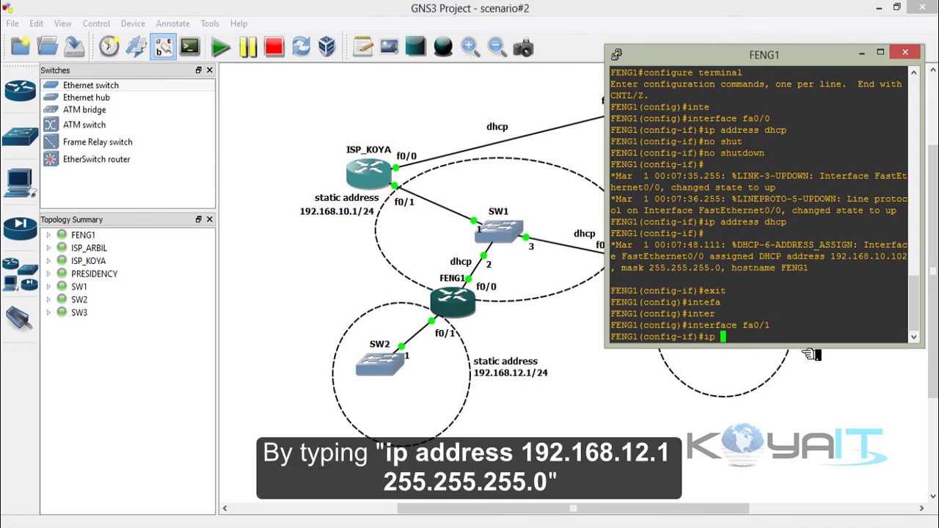
text(address 192.168.)
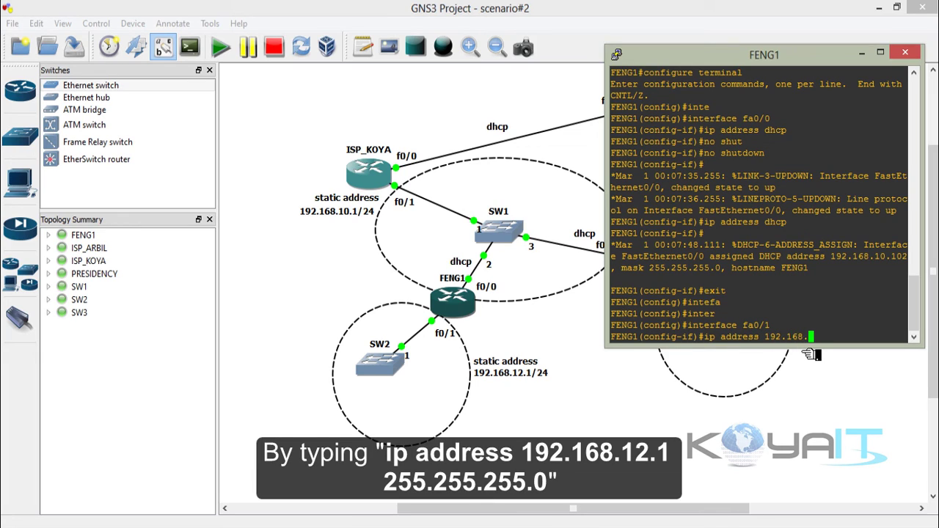
text(12.1 255.255.255.0)
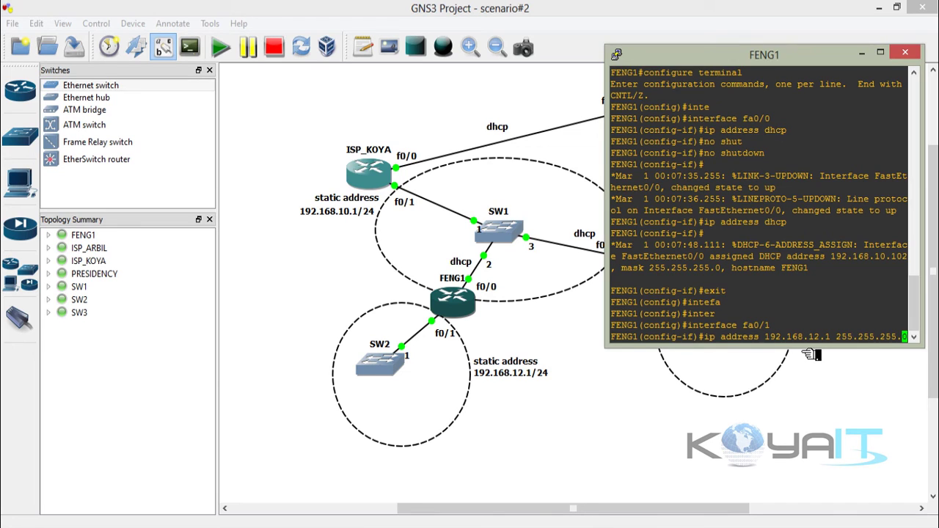
key(Return)
- Bring up fa0/1 with no shutdown and exit its interface configuration
text(no )
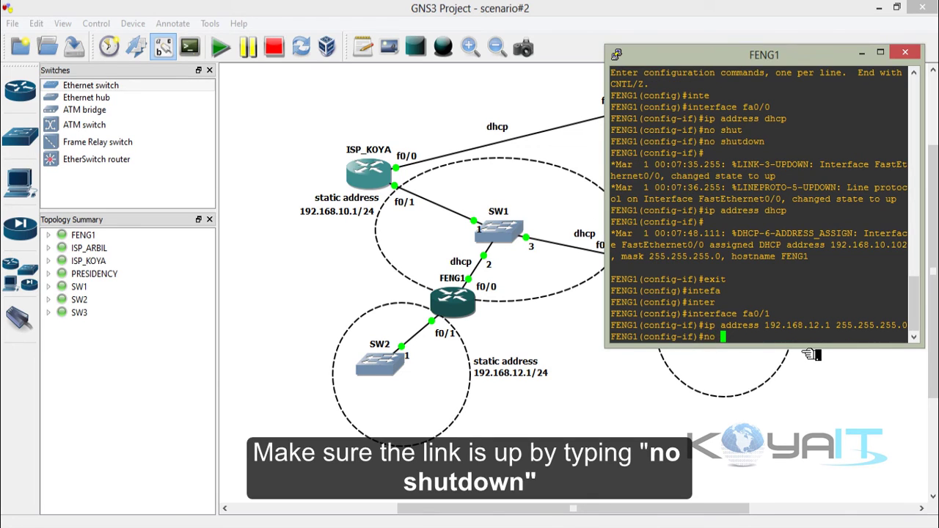
text(shut)
key(Tab)
key(Return)
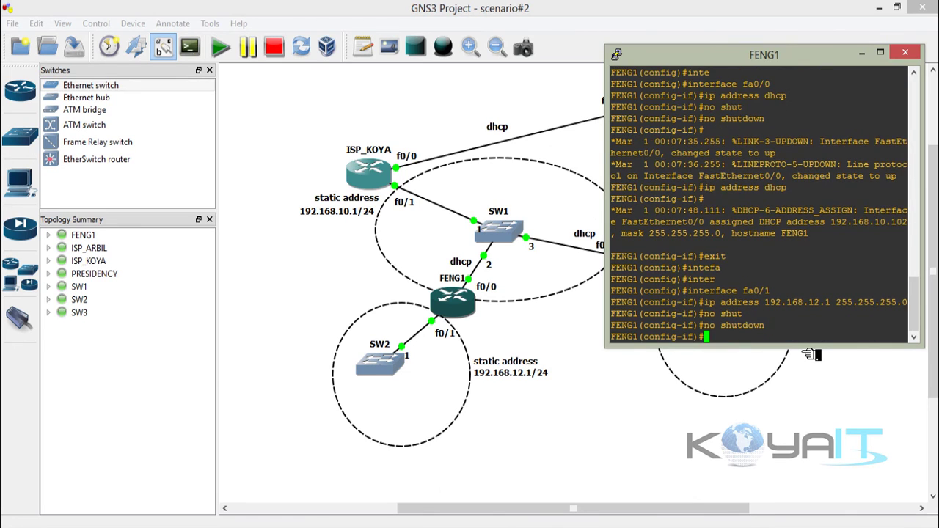
text(exit)
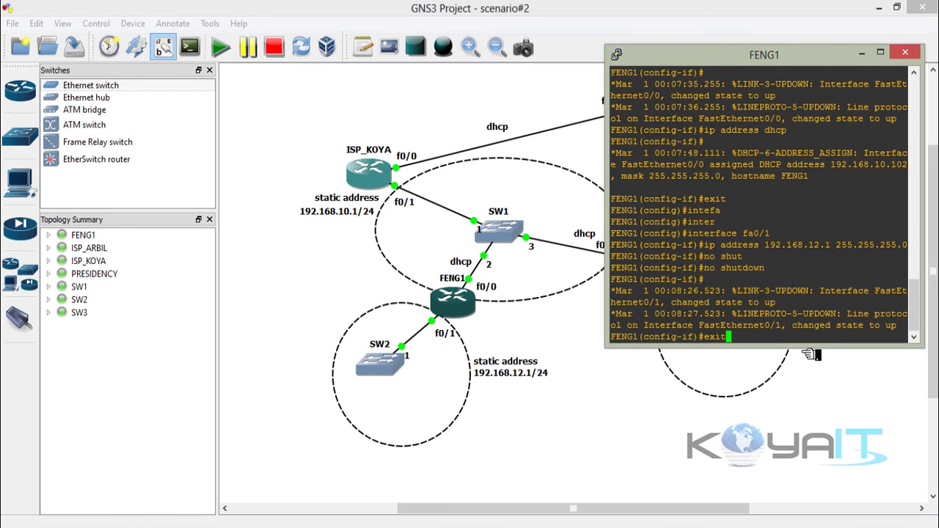
key(Return)
- Create a DHCP pool named FENG1 for network 192.168.12.0 with mask 255.255.255.0
text(dhcp pool)
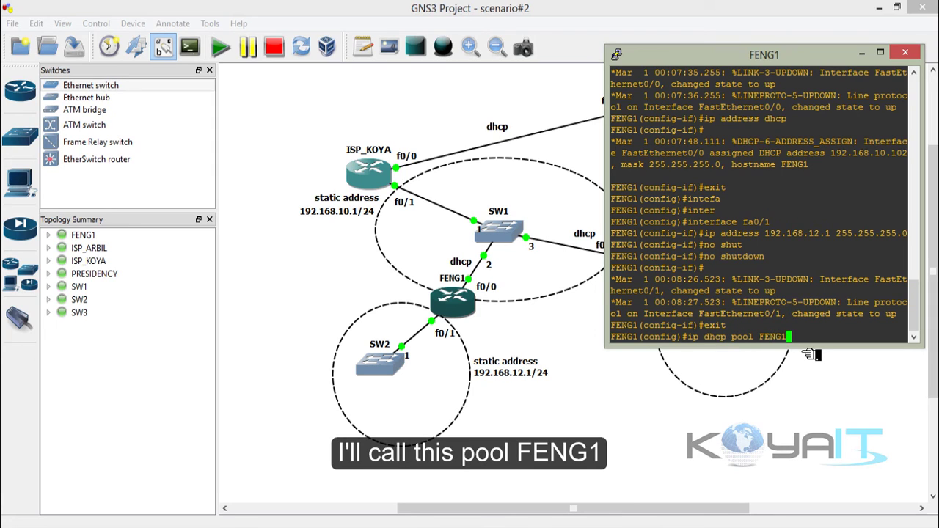
text( FENG1)
key(Return)
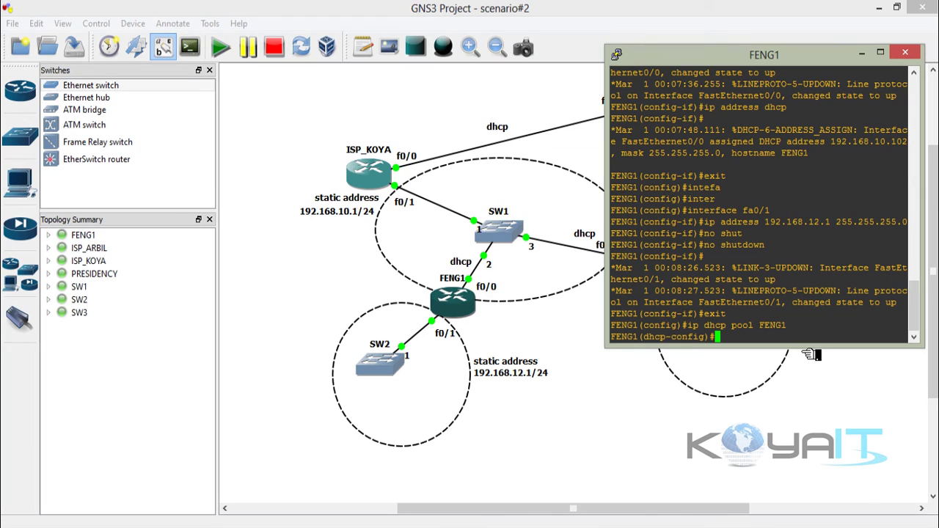
text(network 192.168)
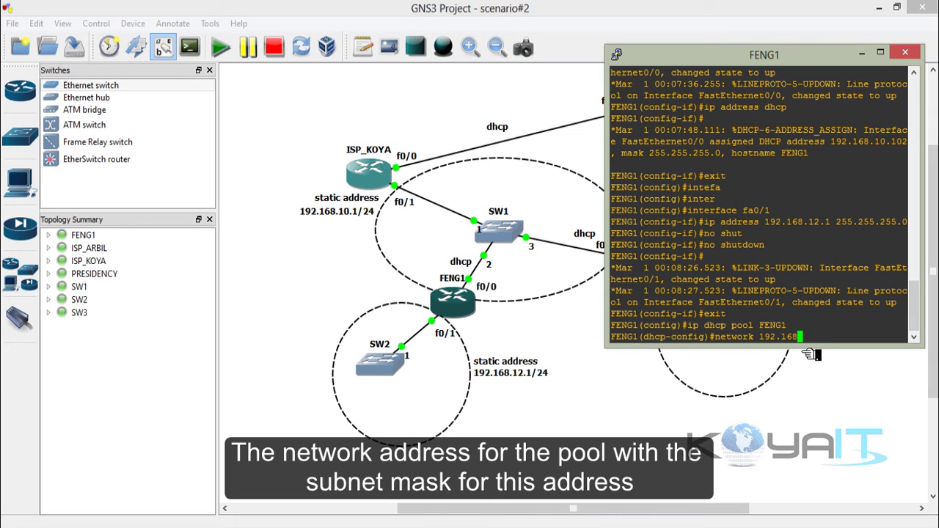
text(.12.0 255.255.255)
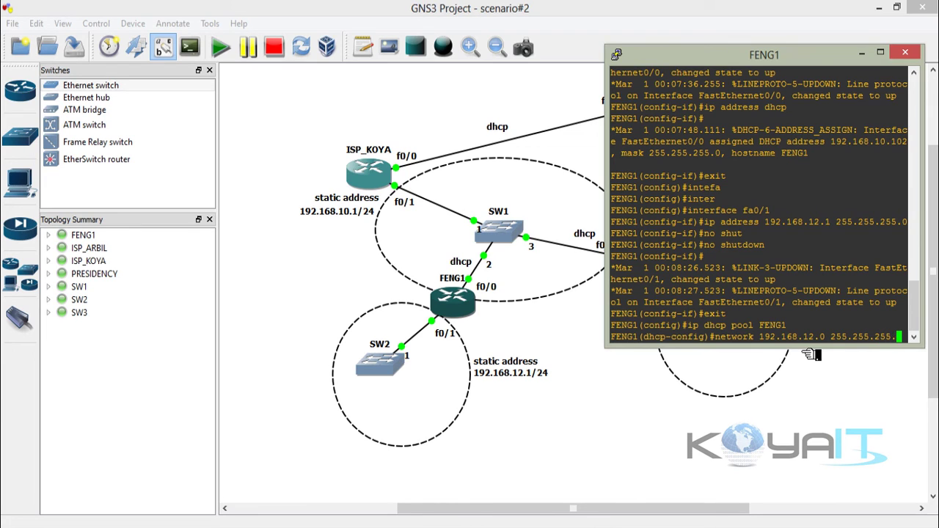
text(.0)
key(Return)
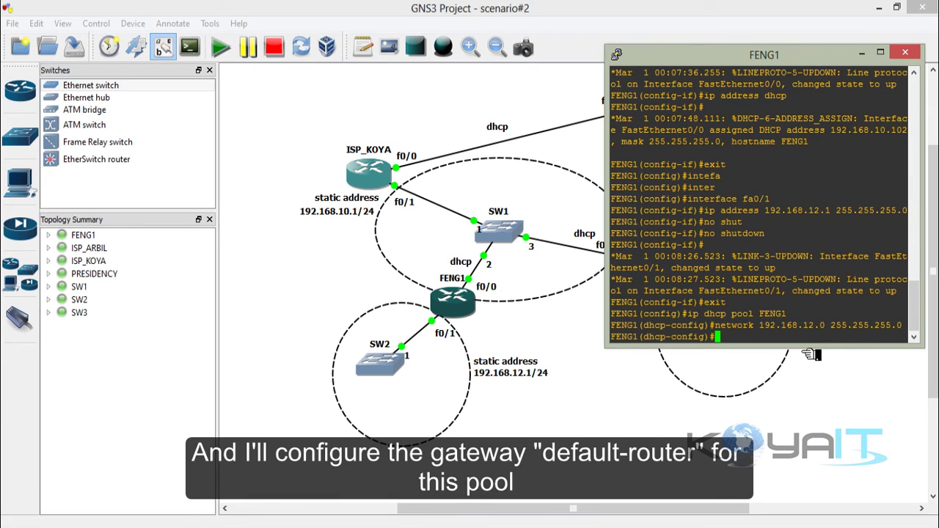
- Set the FENG1 pool's default router to 192.168.12.1 and its DNS server to 8.8.8.8
text(default-router 192.168.12.1)
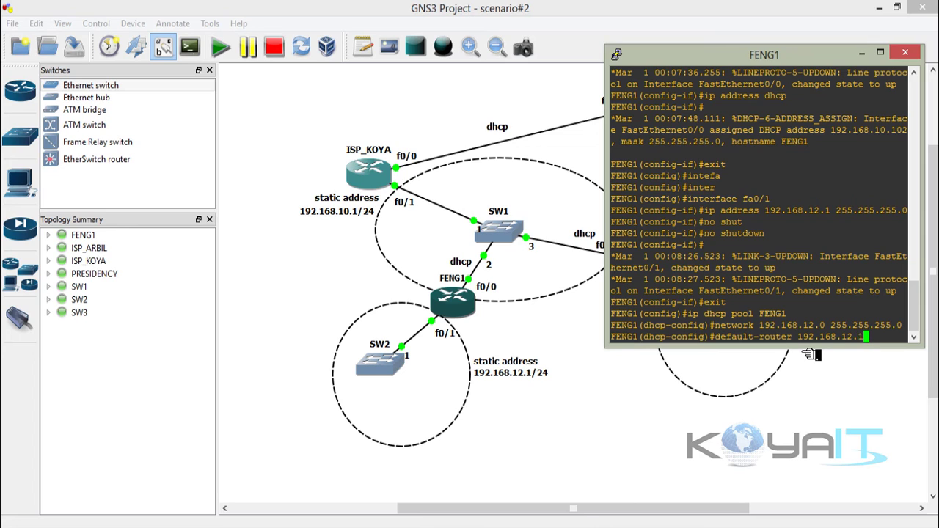
key(Return)
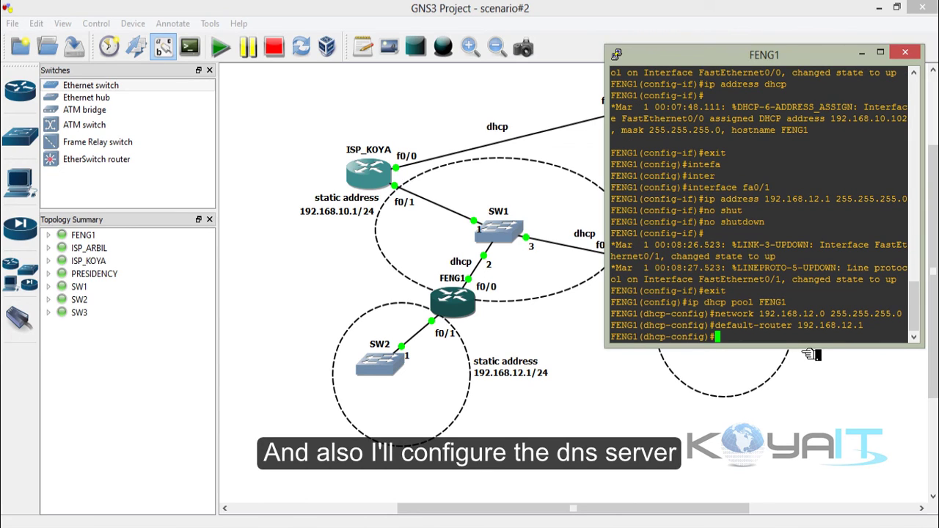
text(dns)
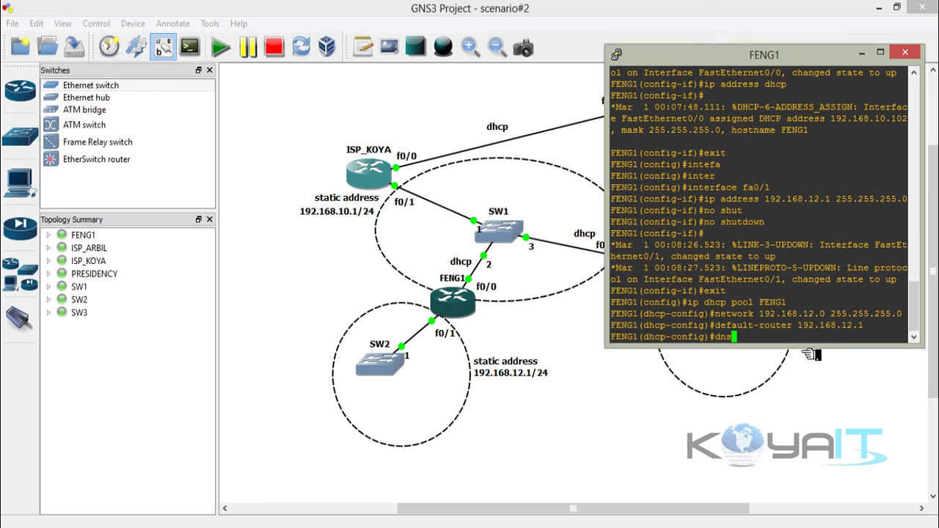
text(-server 8.8.8.8)
key(Return)
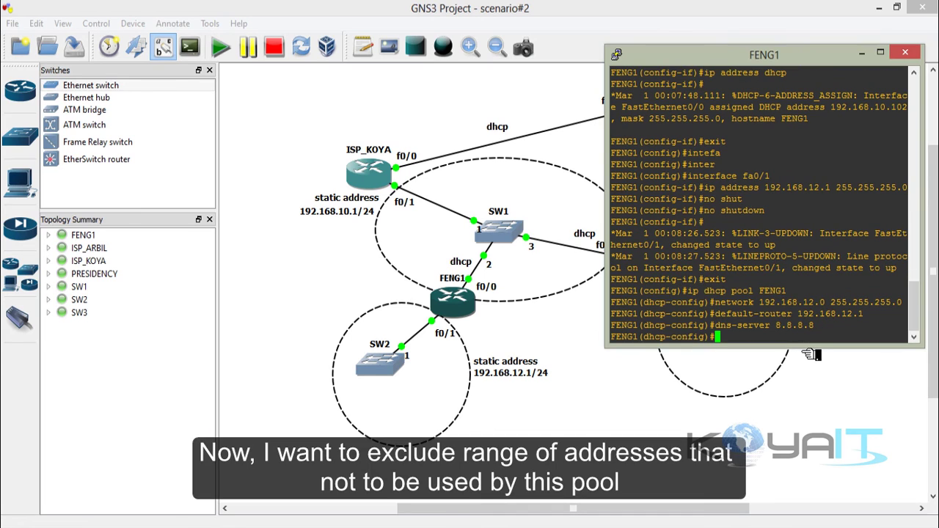
- Exclude addresses 192.168.12.1 through 192.168.12.100 from DHCP and exit configuration mode on FENG1
text(ip dhcp excluded )
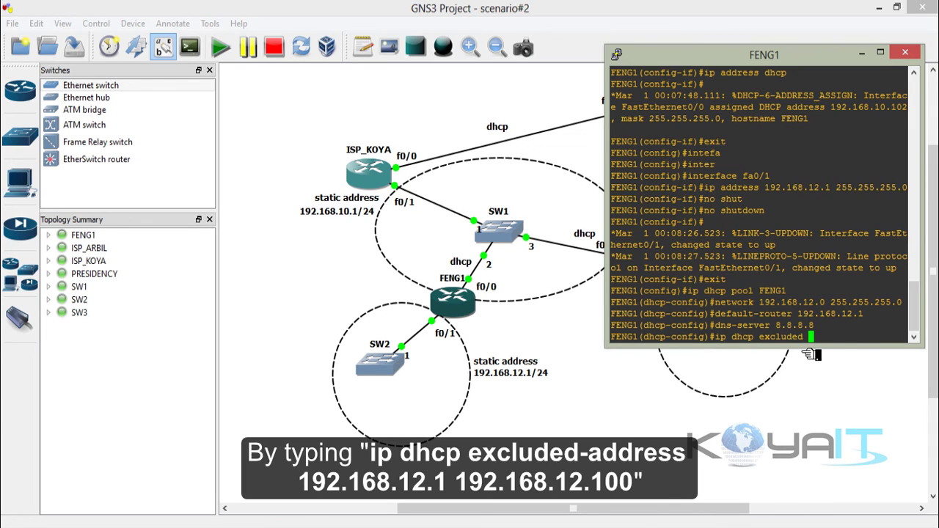
text(-s)
text(dress 19)
text(2.16)
text(8.12.1)
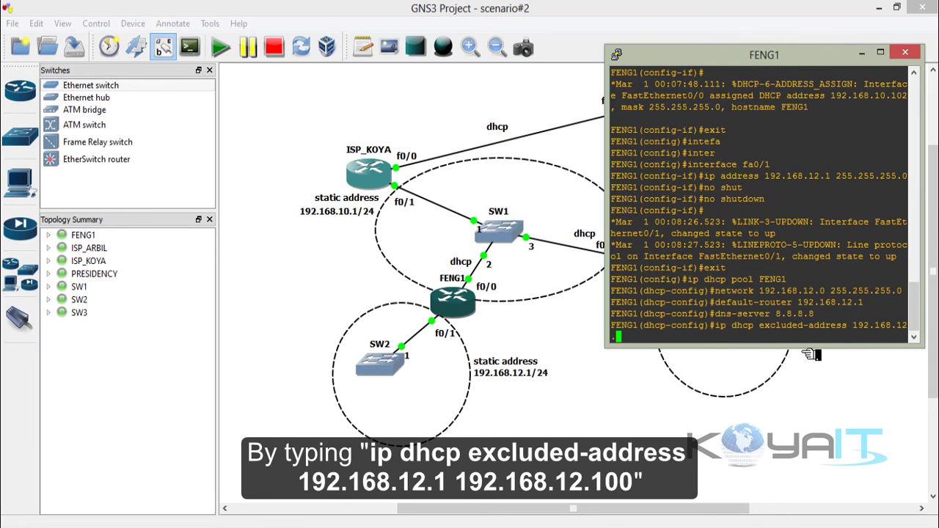
text( 192.168)
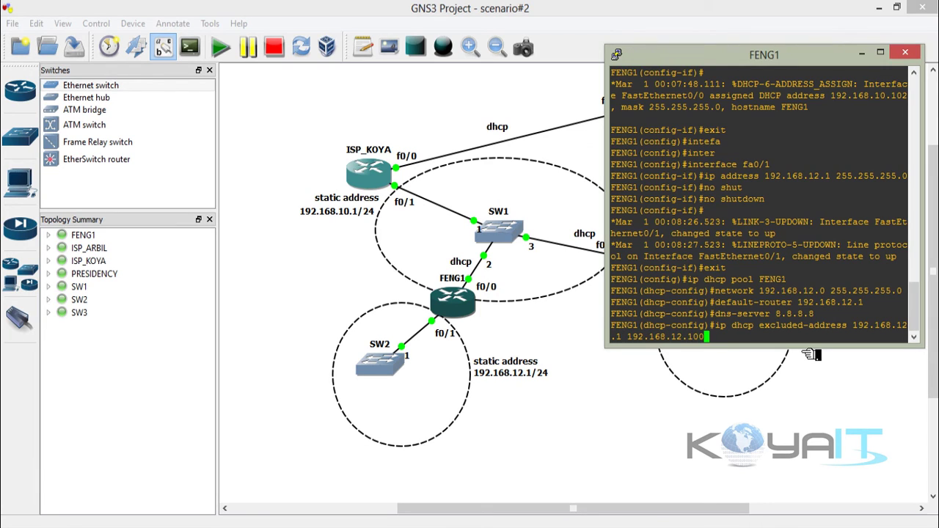
text(.12.100)
key(Return)
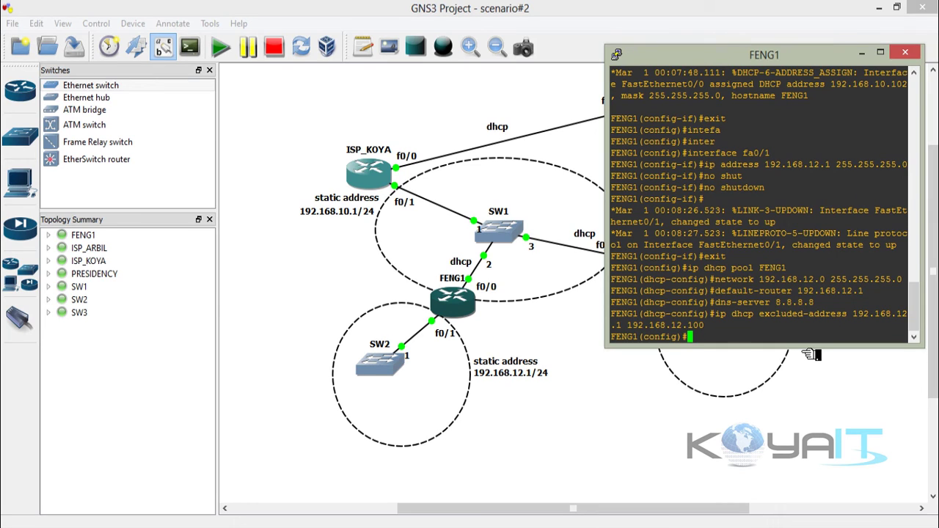
text(exit)
key(Return)
- Show the brief IP interface summary on FENG1 and examine the address method of FastEthernet0/0 and FastEthernet0/1
text(exit)
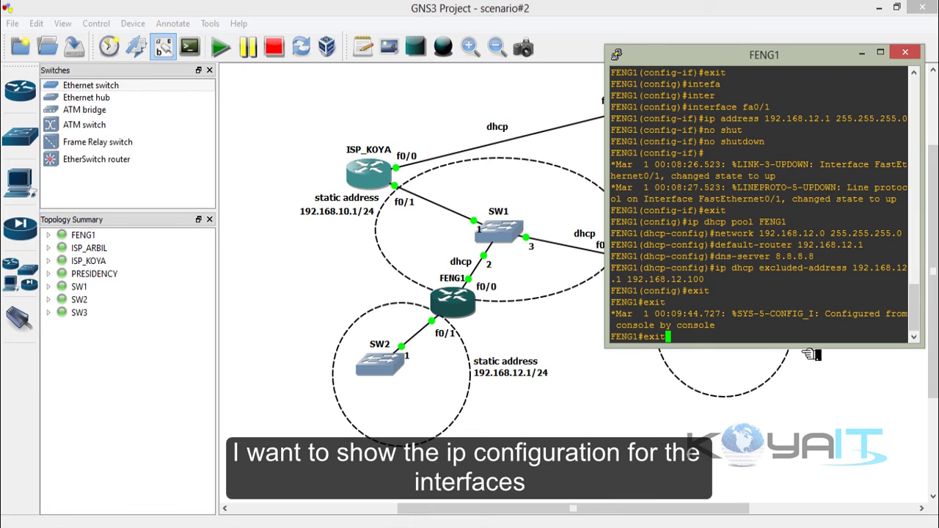
key(BackSpace)
key(BackSpace)
key(BackSpace)
key(BackSpace)
text(show ip inter)
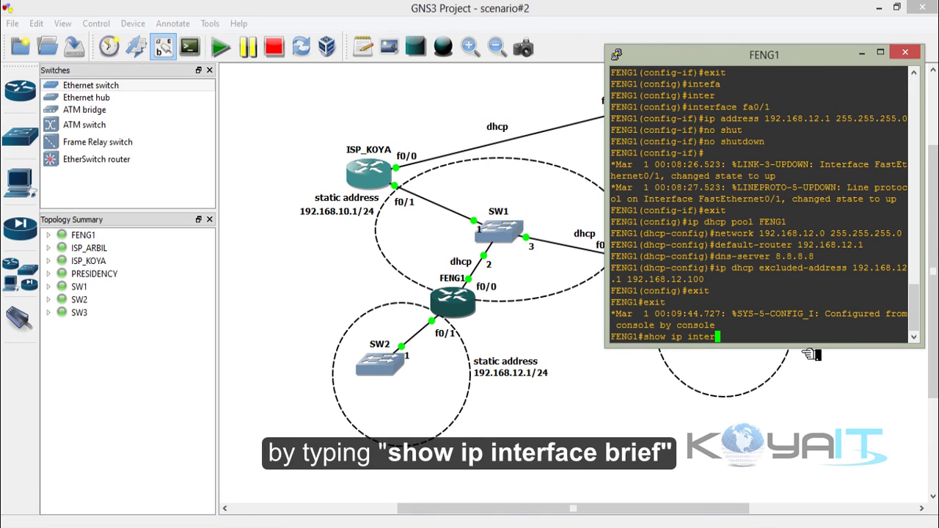
text(face brie)
key(Tab)
key(Return)
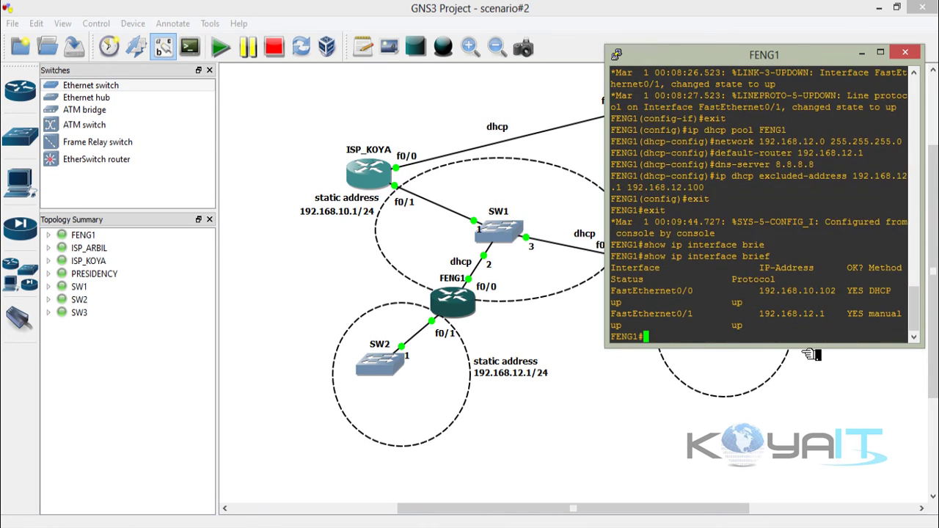
drag(606, 257, 563, 257)
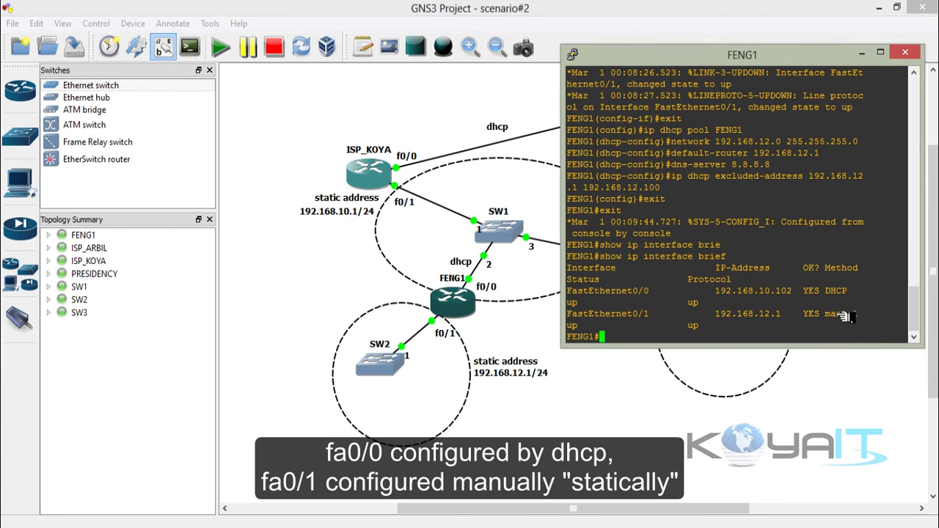
double_click(844, 293)
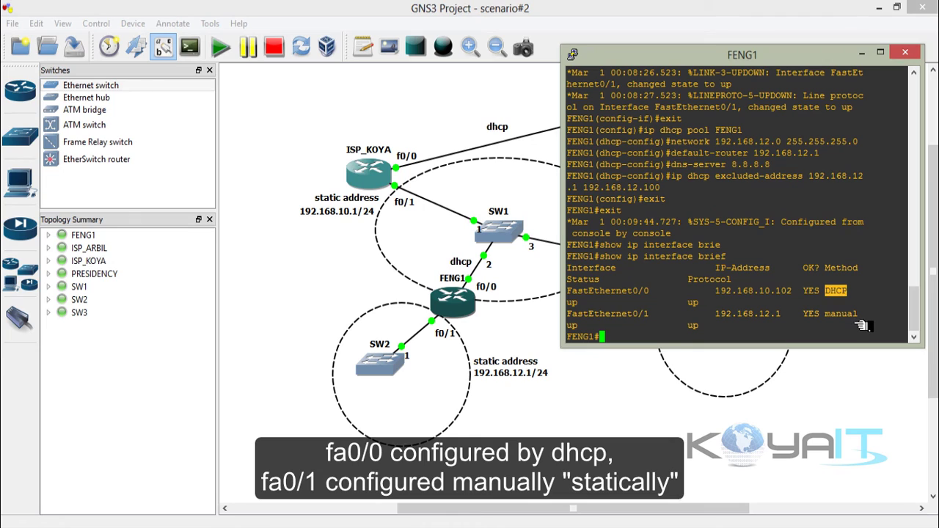
double_click(841, 314)
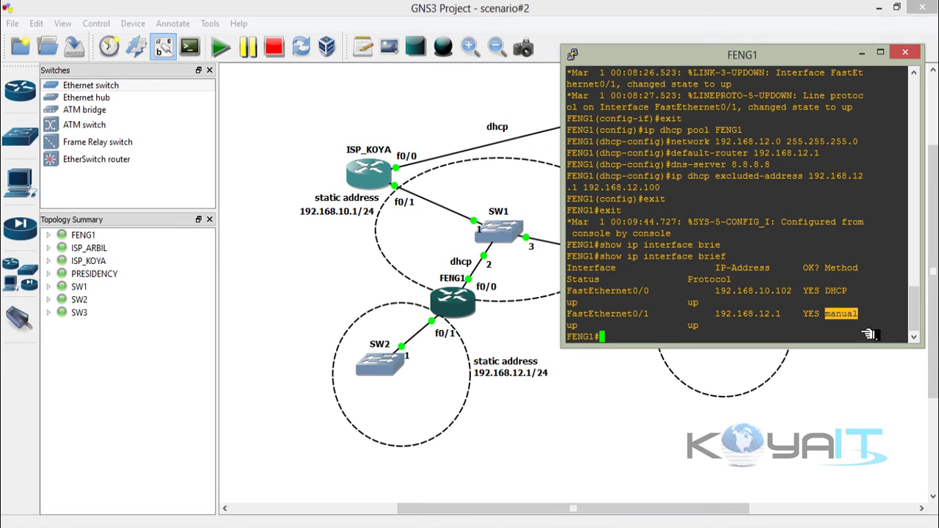
- Exit the FENG1 console session and close its window
click(869, 333)
text(exit)
key(Return)
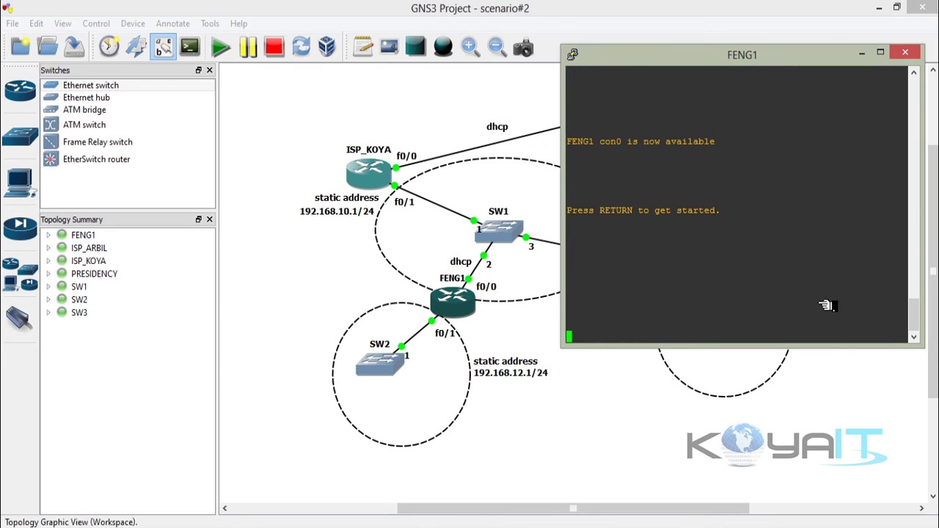
click(906, 52)
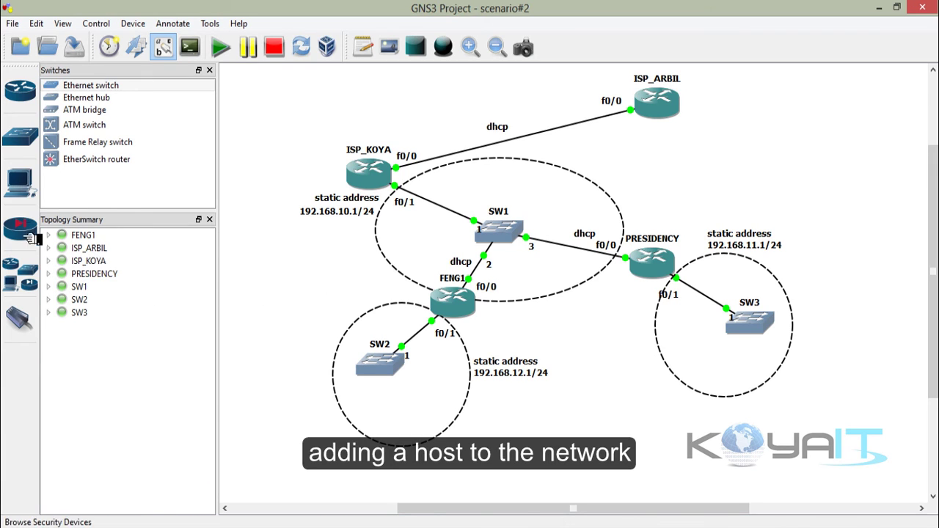
- Add a cloud node in the free area between SW2 and SW3, change its hostname to Ann and place the label beneath it
click(20, 185)
drag(98, 148, 618, 424)
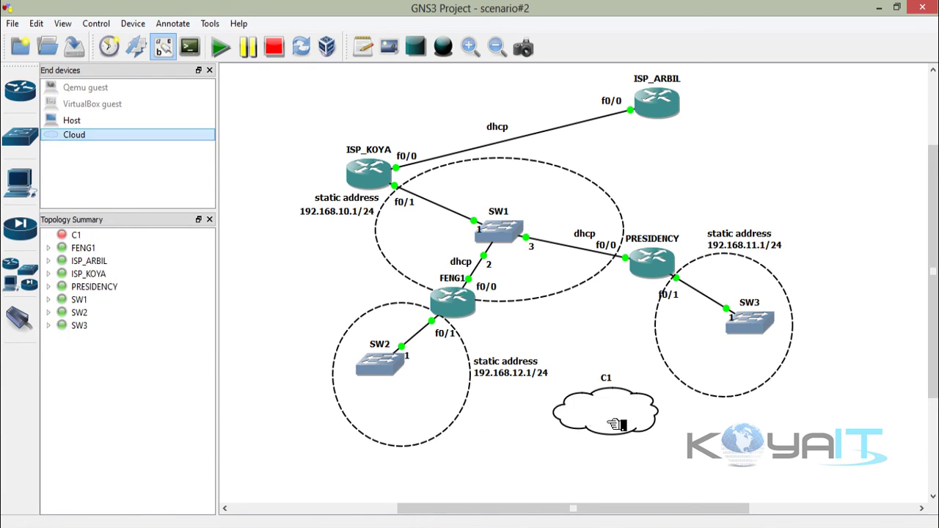
right_click(615, 401)
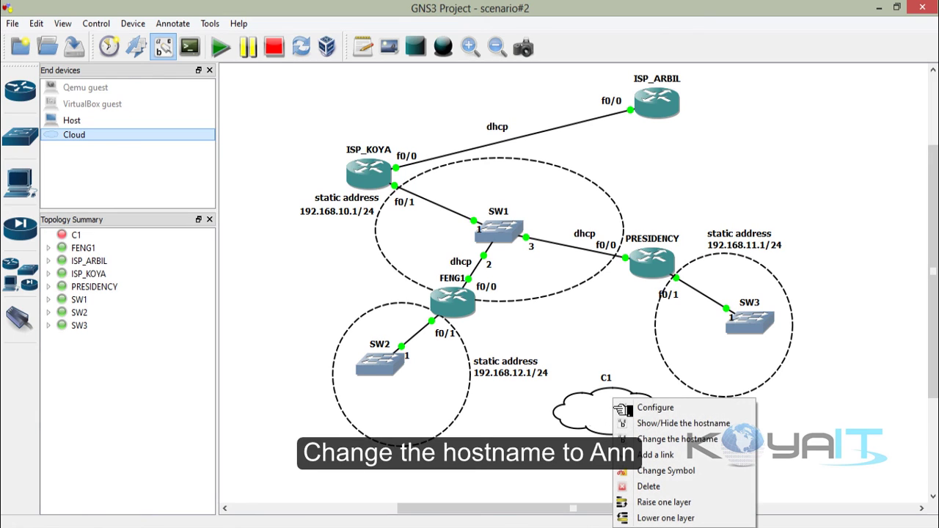
click(674, 440)
text(Ann)
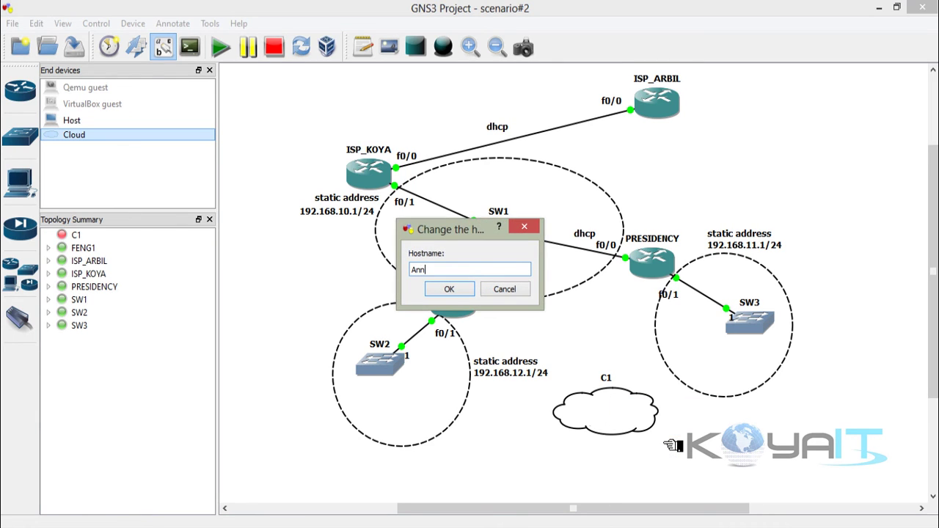
key(Return)
drag(613, 397, 633, 457)
- Change the Ann node's symbol to computer and adjust the position of its name label
right_click(620, 414)
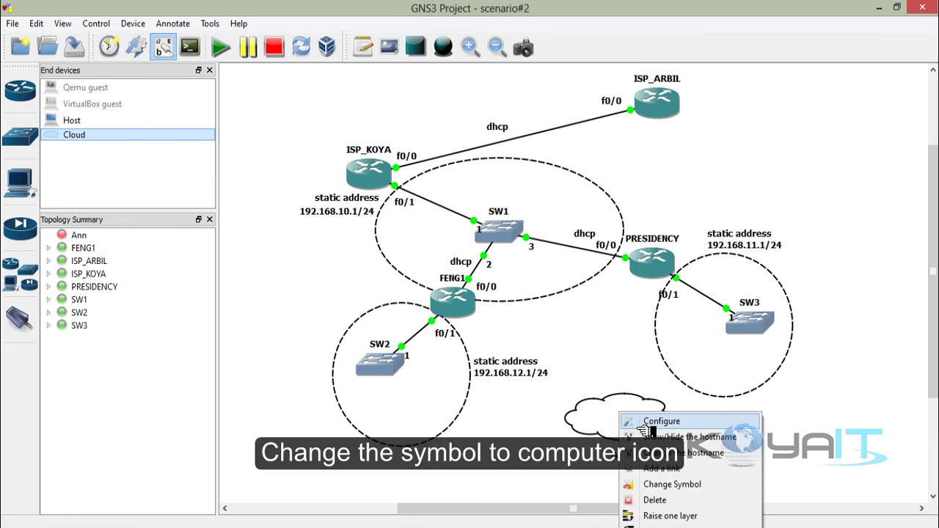
click(673, 485)
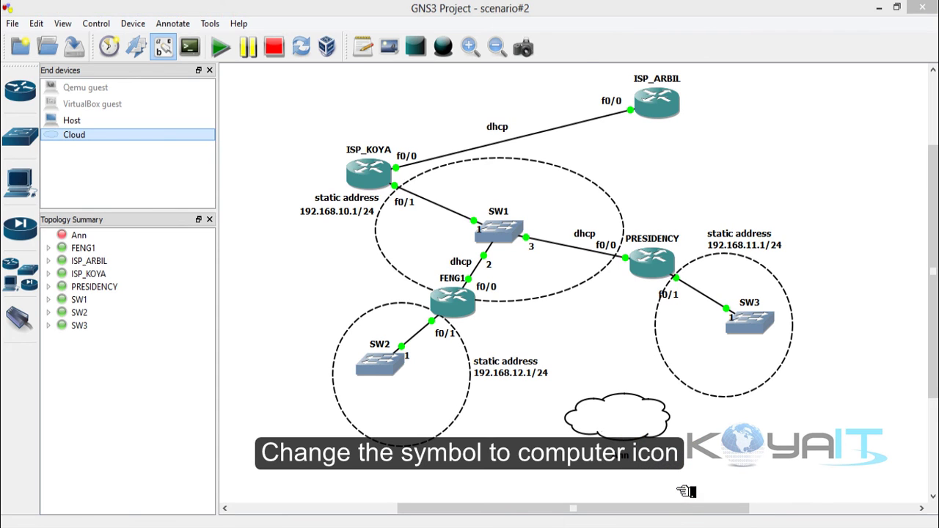
click(446, 213)
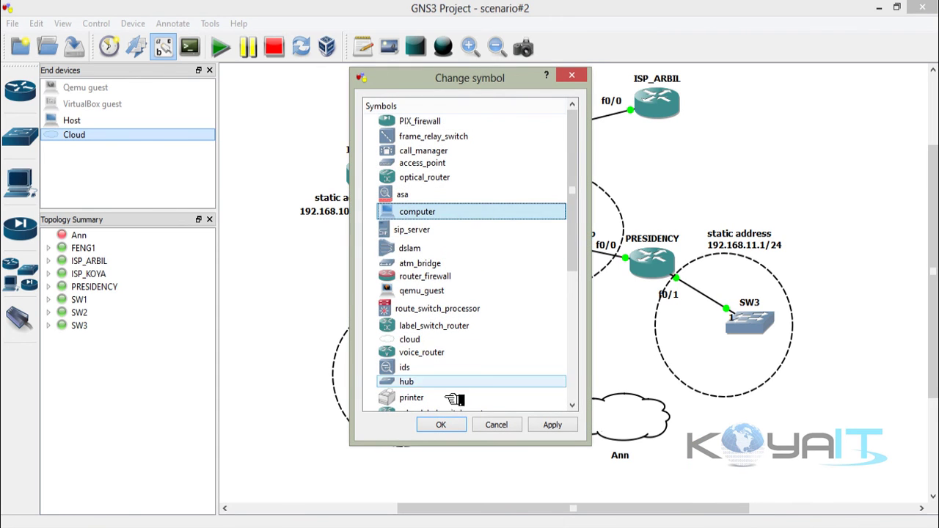
click(444, 425)
mouse_move(629, 465)
mouse_down()
mouse_move(596, 458)
mouse_move(631, 464)
mouse_up()
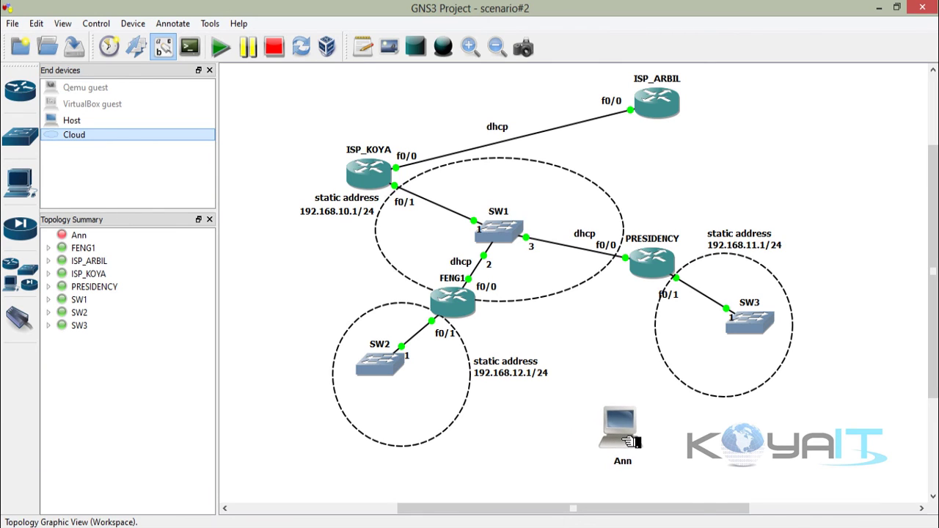
- Configure Ann with a NIO UDP connection using local port 30000, remote host 127.0.0.1 and remote port 20000
right_click(636, 433)
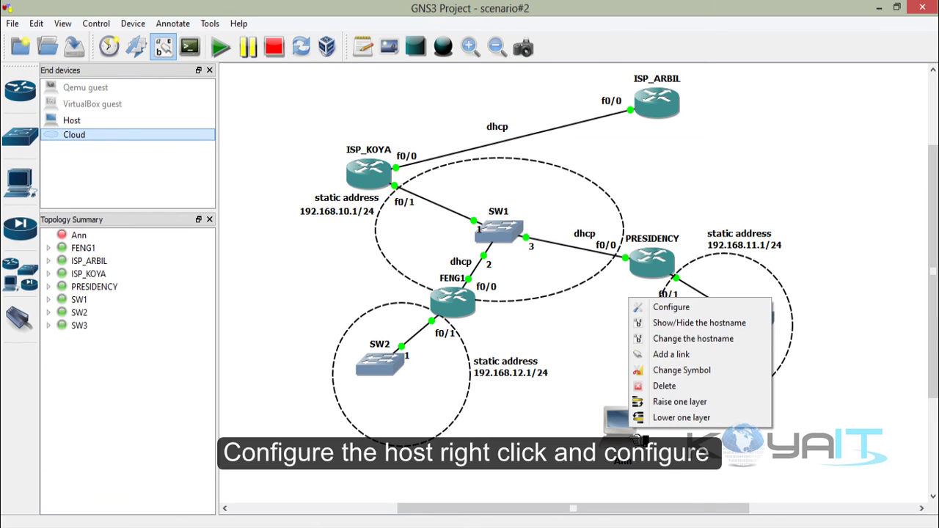
click(665, 308)
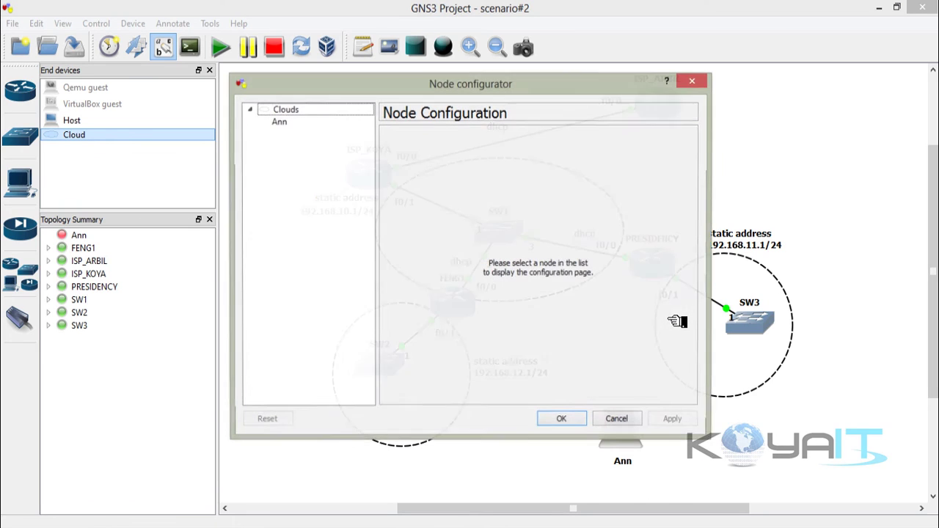
click(303, 123)
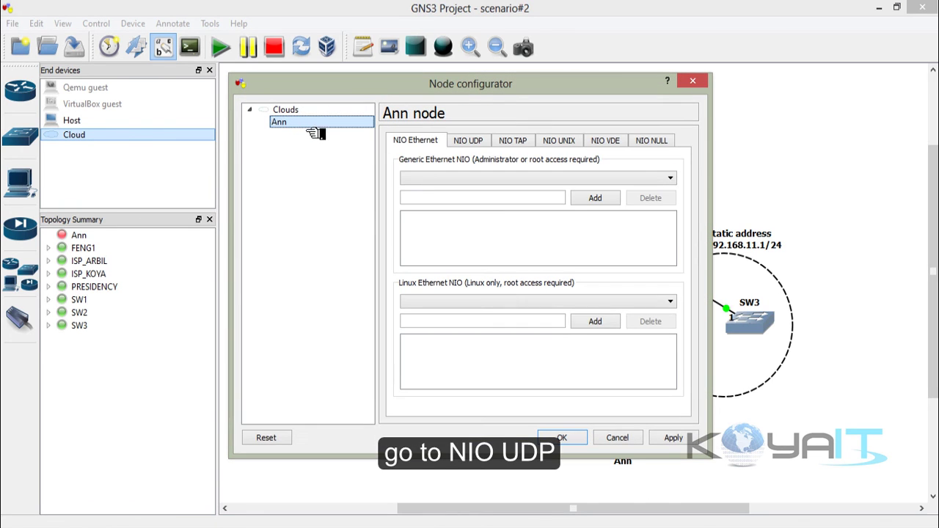
click(474, 142)
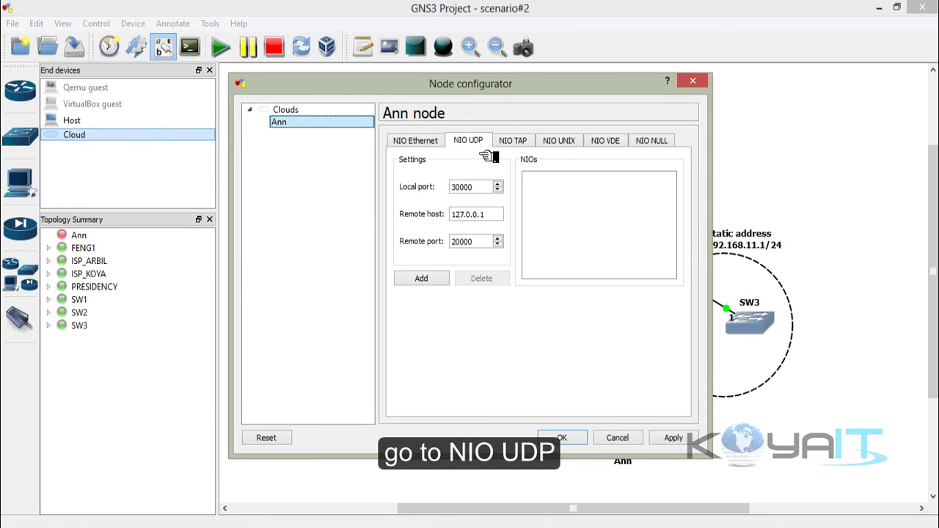
click(446, 284)
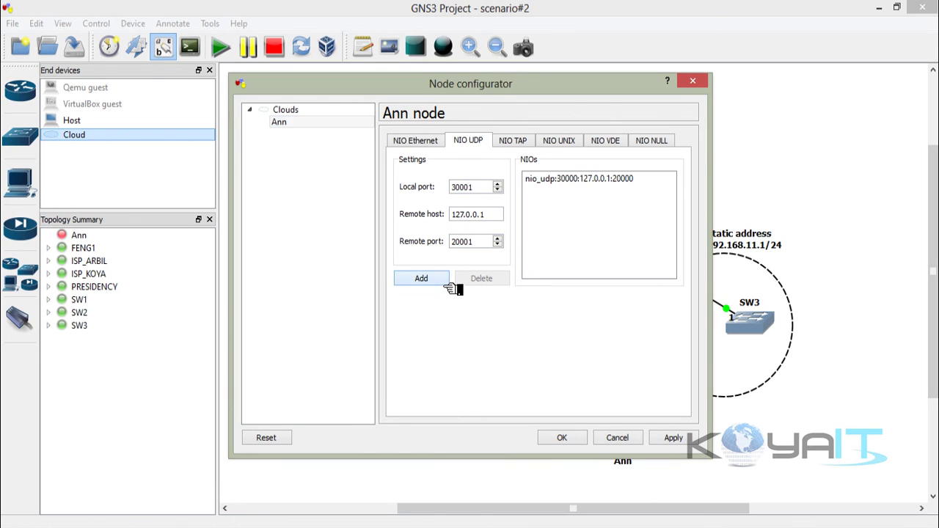
click(575, 441)
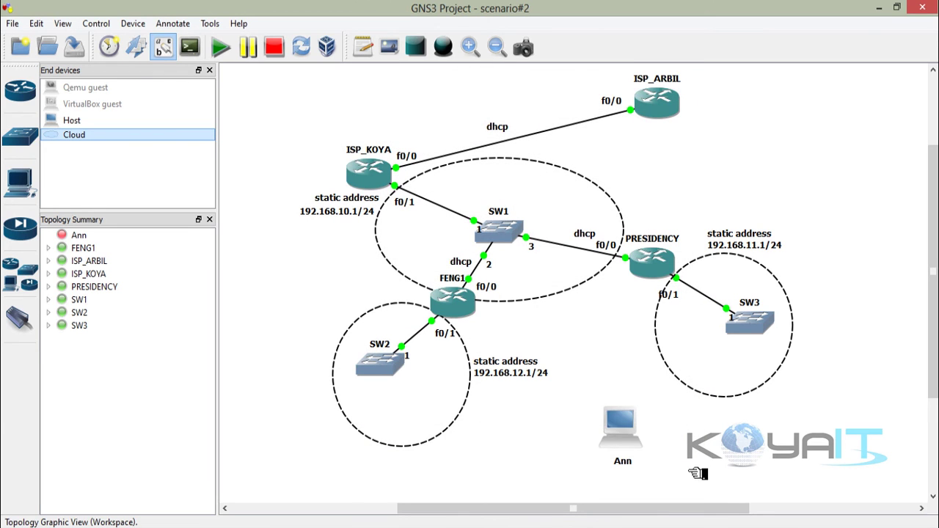
- Link Ann's nio_udp:30000:127.0.0.1:20000 connection to port 2 of SW2 and move the connection label clear of the host symbol
click(20, 317)
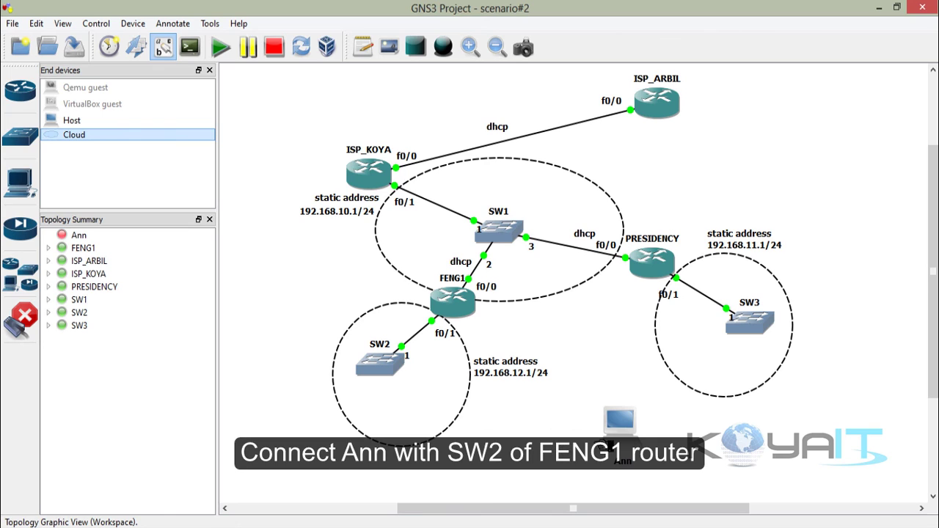
click(623, 434)
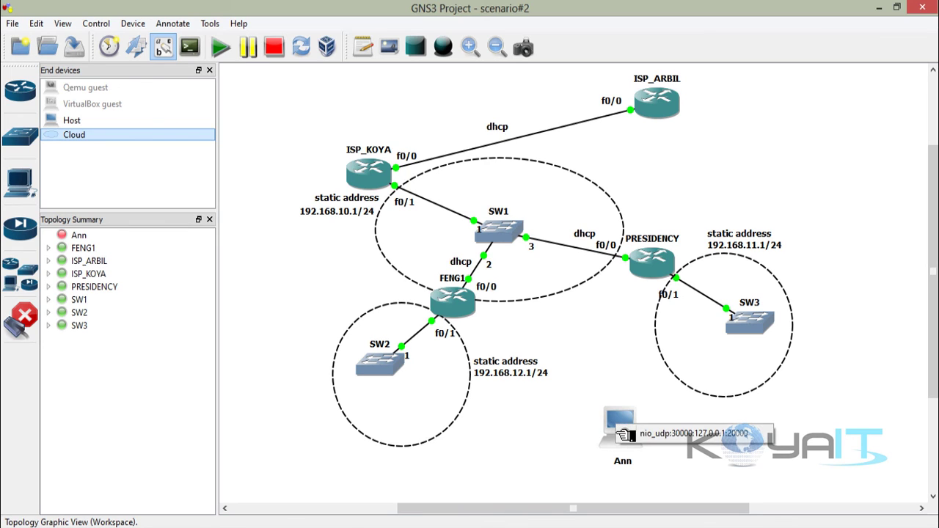
click(695, 439)
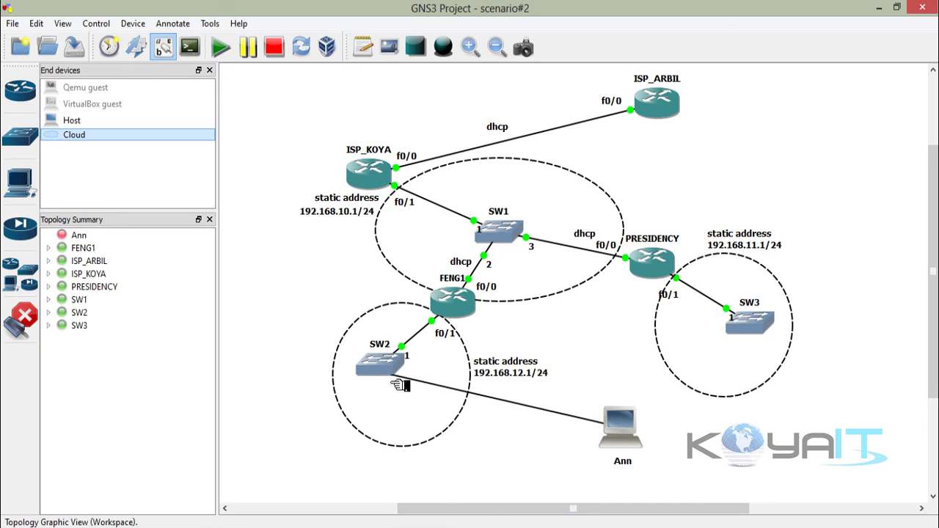
click(401, 386)
click(411, 395)
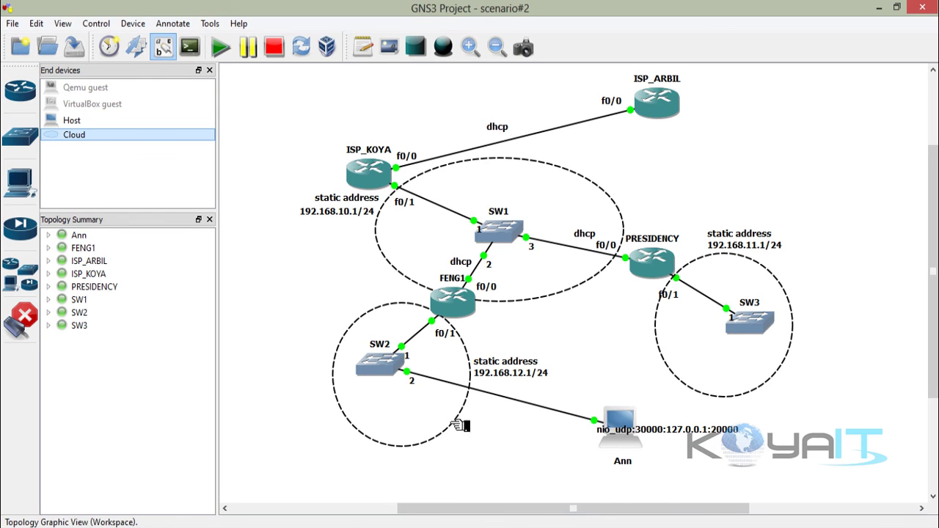
drag(690, 442, 592, 443)
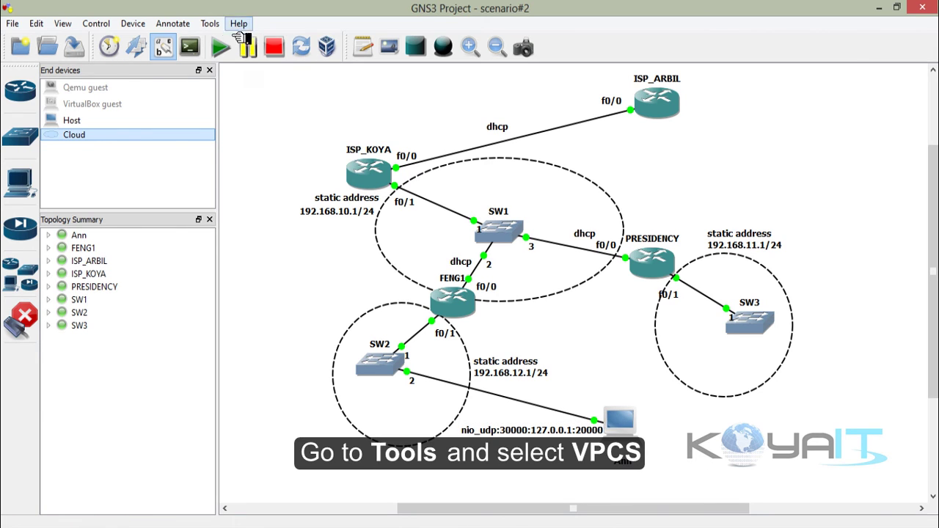
- Start the VPCS virtual PC simulator and request an address for the first PC with the dhcp command
click(210, 23)
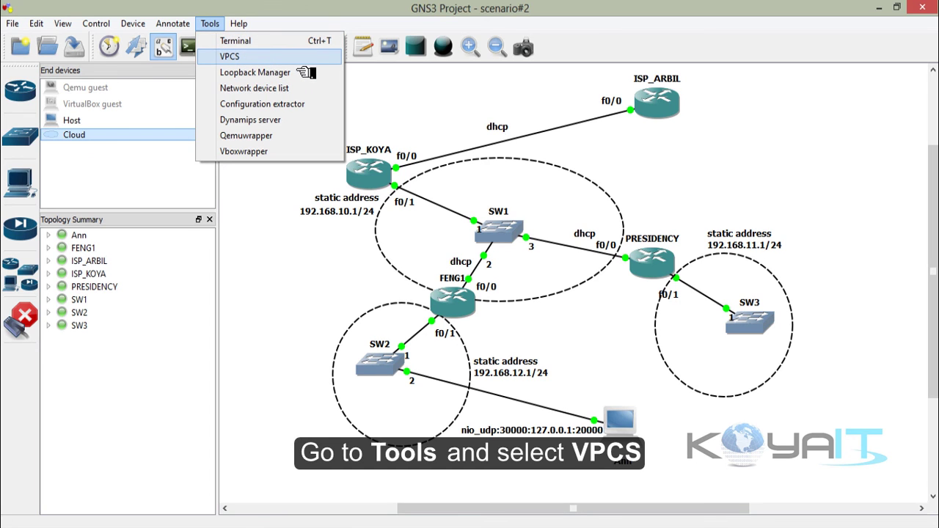
click(336, 72)
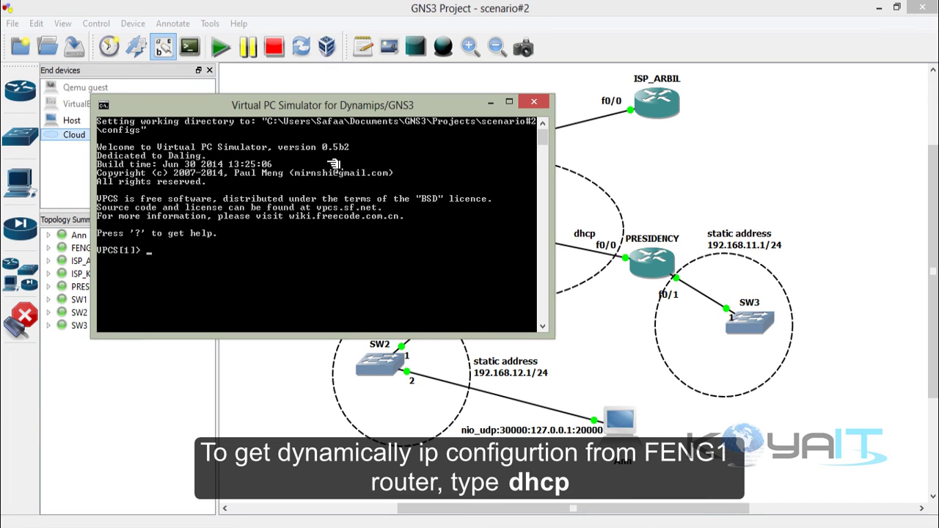
text(dhcp)
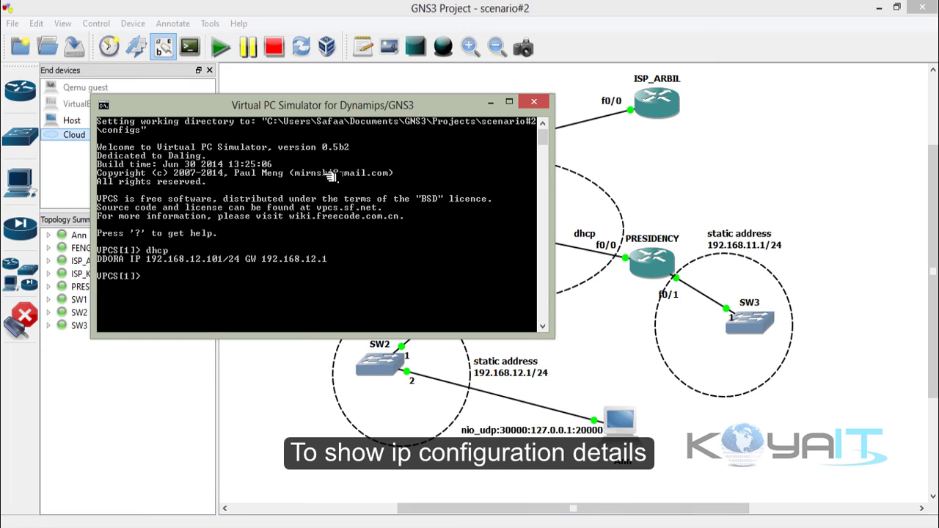
- Display the virtual PC's IP configuration with show ip, then close the simulator
drag(303, 110, 240, 61)
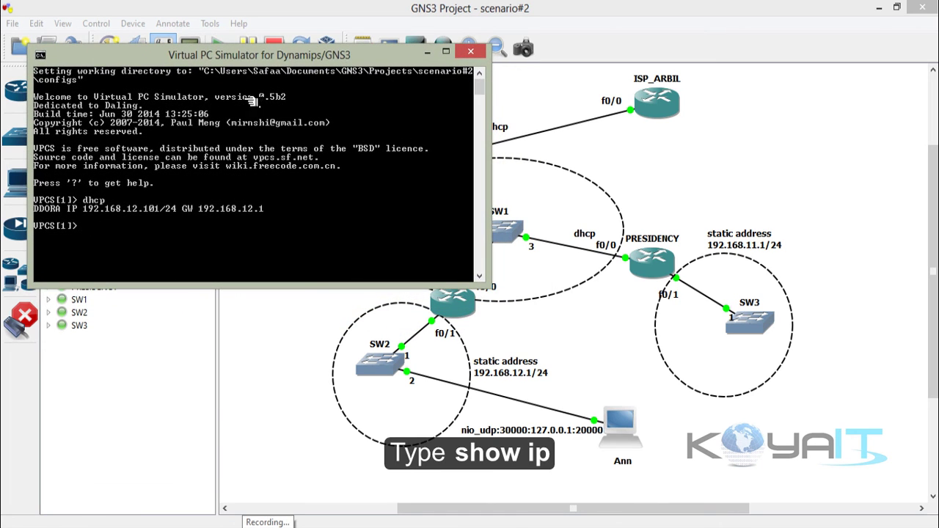
text(show ip)
key(Return)
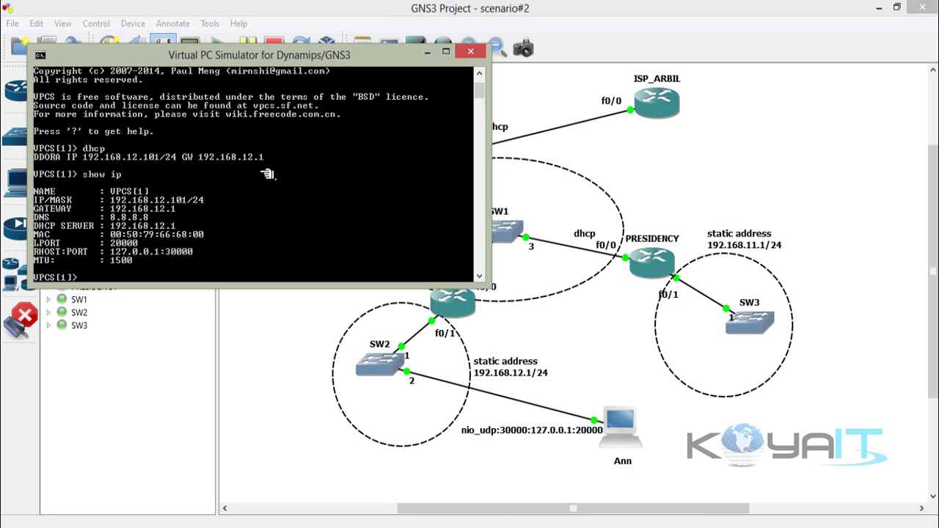
click(481, 57)
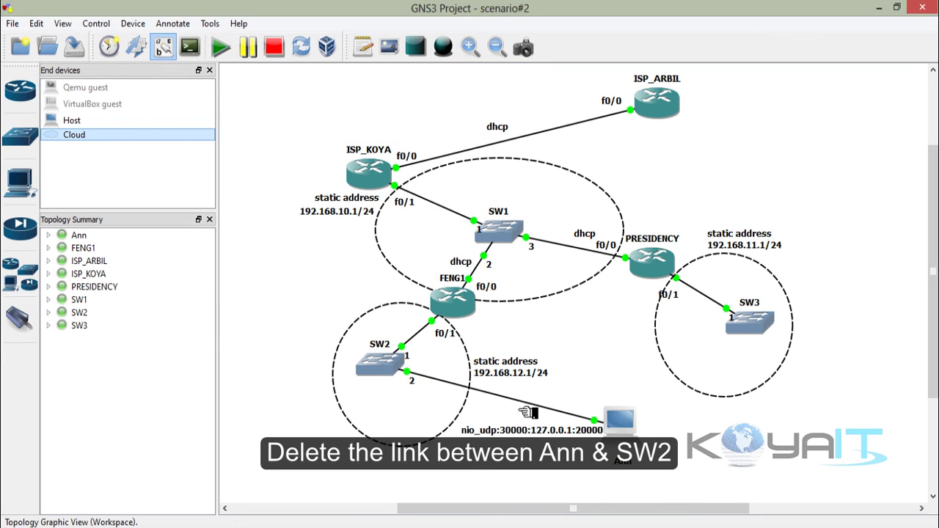
- Replace Ann's link to SW2 with a nio_udp:30000:127.0.0.1:20000 link to port 2 of SW3, and shift the host slightly to the left
right_click(519, 402)
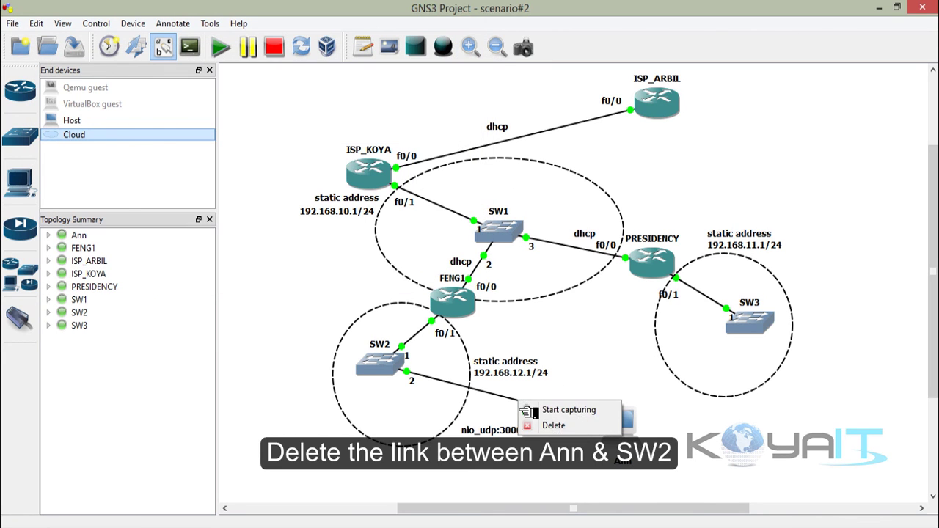
click(598, 438)
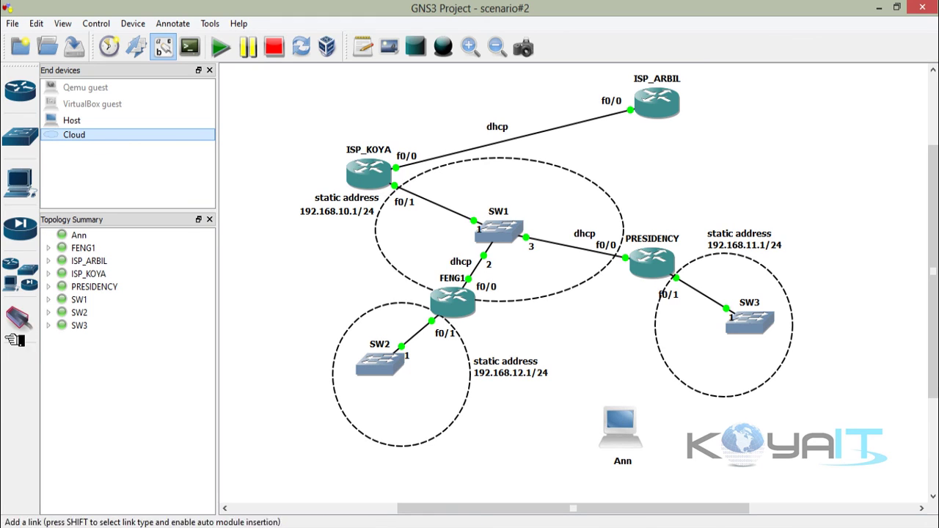
click(20, 338)
click(620, 424)
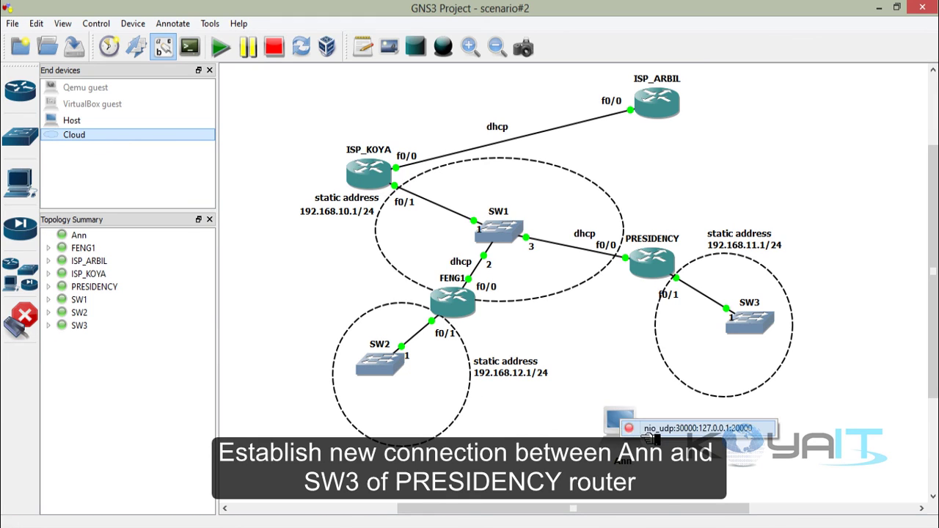
click(651, 433)
click(764, 350)
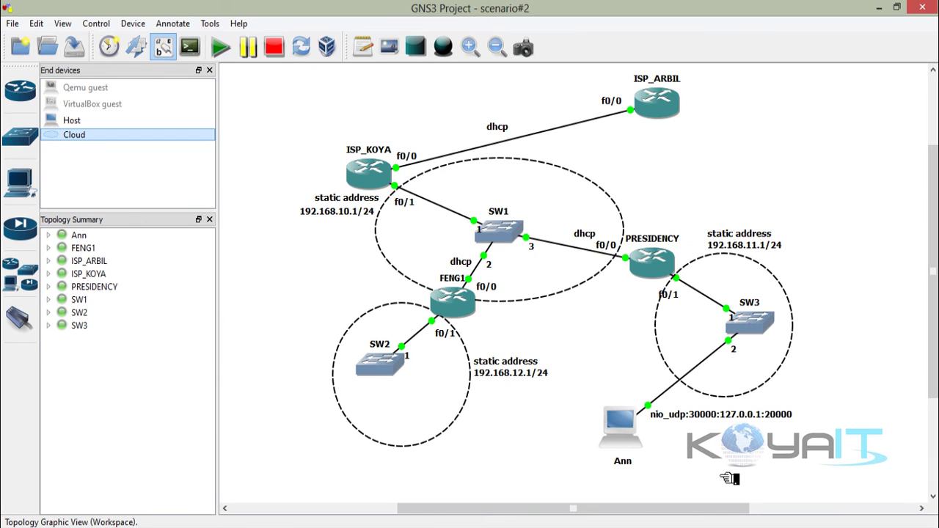
drag(618, 431, 562, 431)
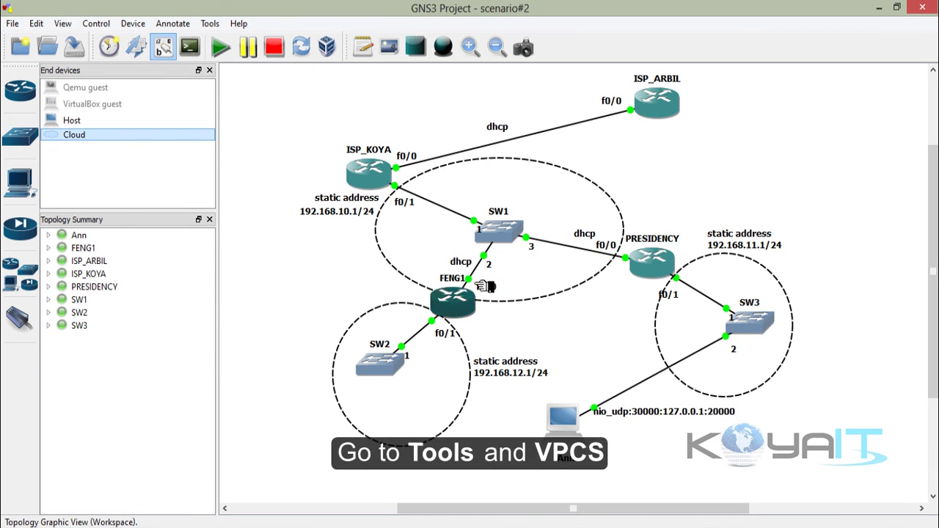
- Start the VPCS virtual PC simulator, request an address with the dhcp command and display the IP configuration with show ip
click(210, 23)
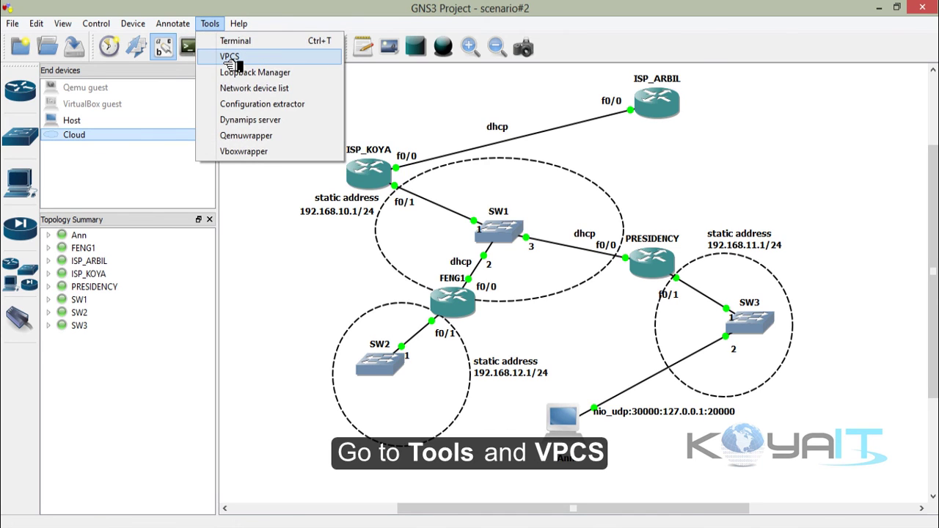
click(229, 57)
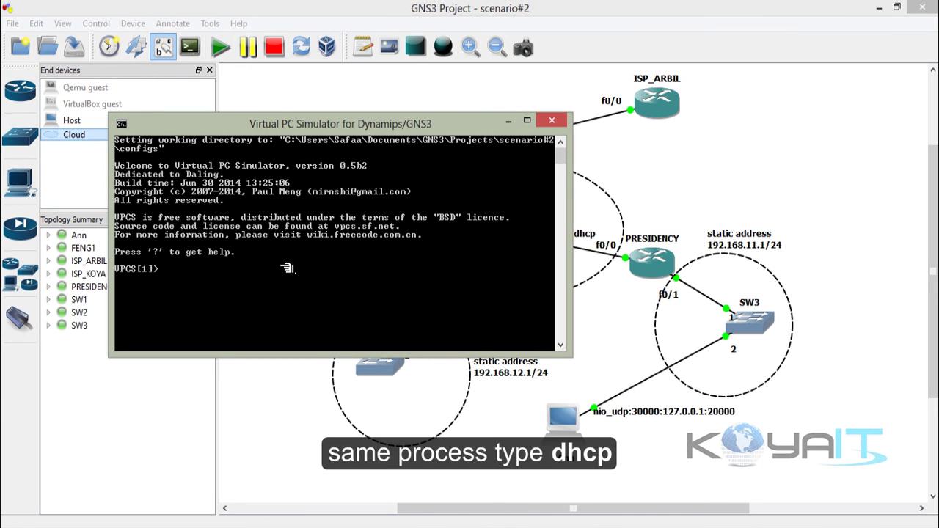
text(dhcp)
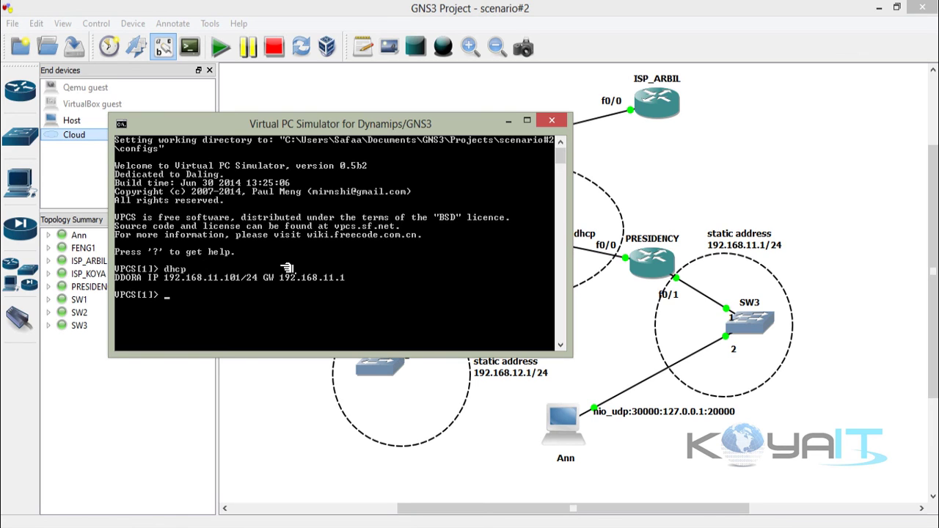
text(ow ip)
key(Return)
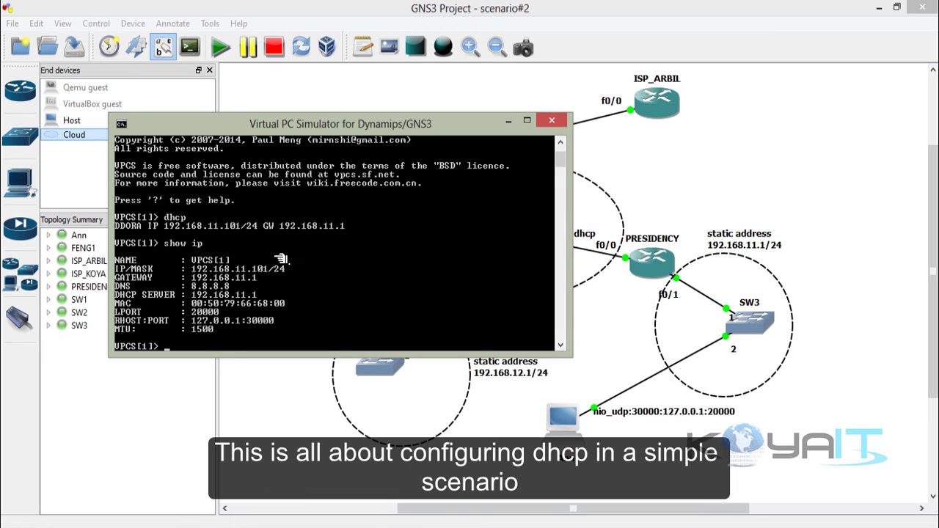